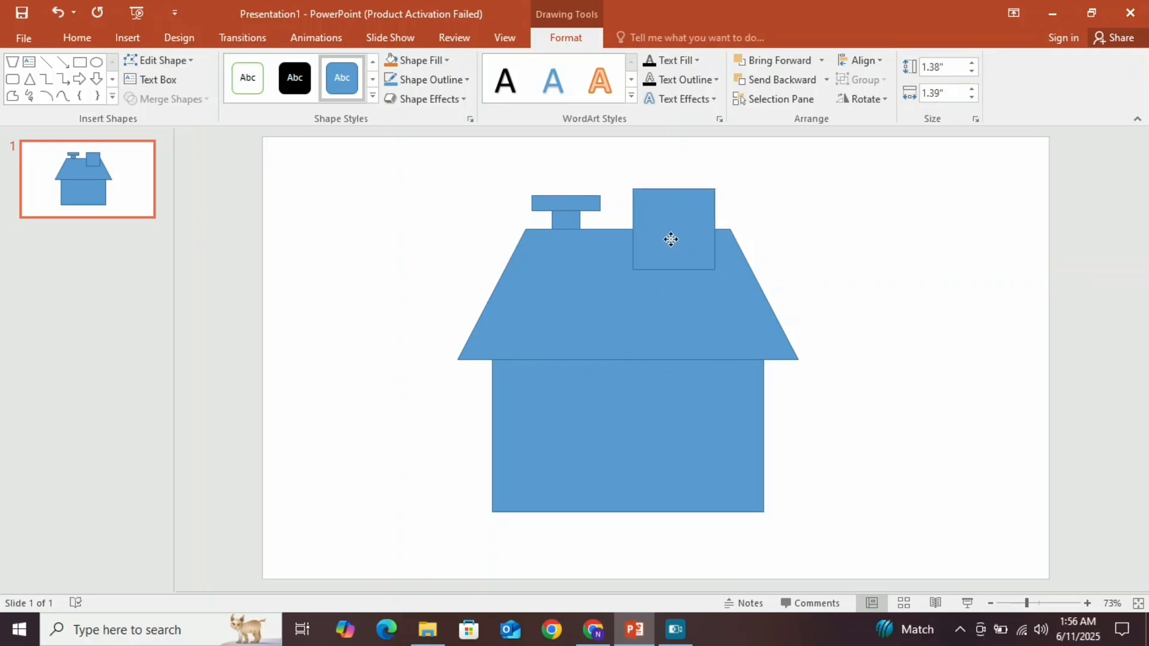
Draw a triangle, fit it onto the small tower square as a roof about 1.39" wide, and duplicate it slightly lower
{"action": "left_click", "coordinate": [112, 95]}
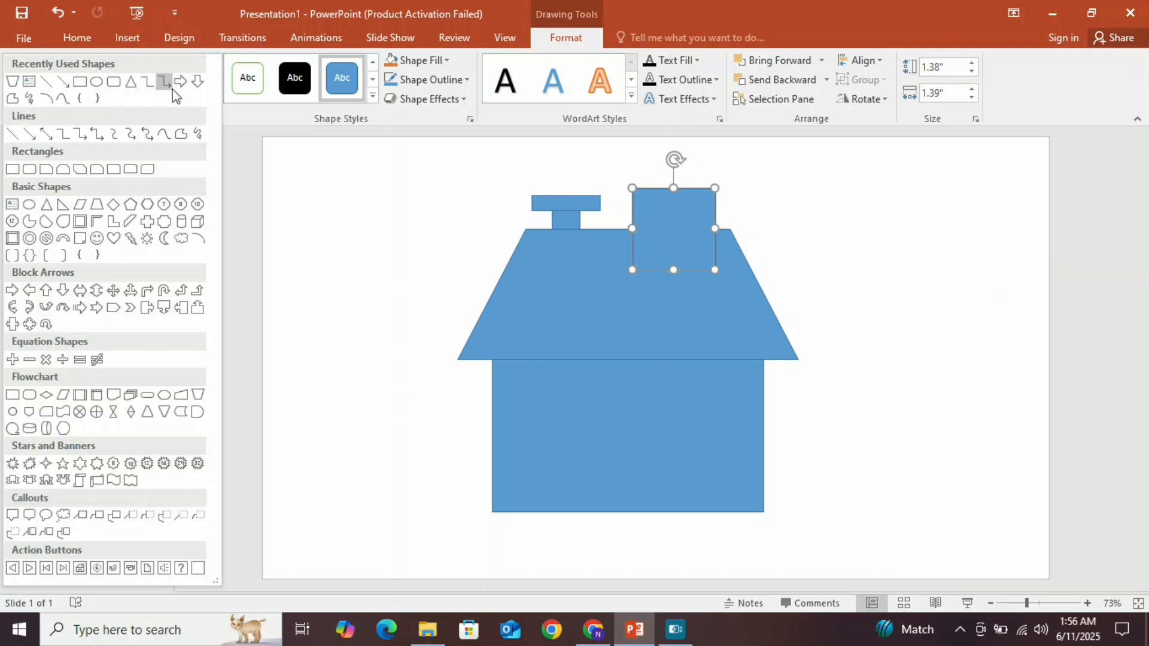
{"action": "left_click", "coordinate": [130, 81]}
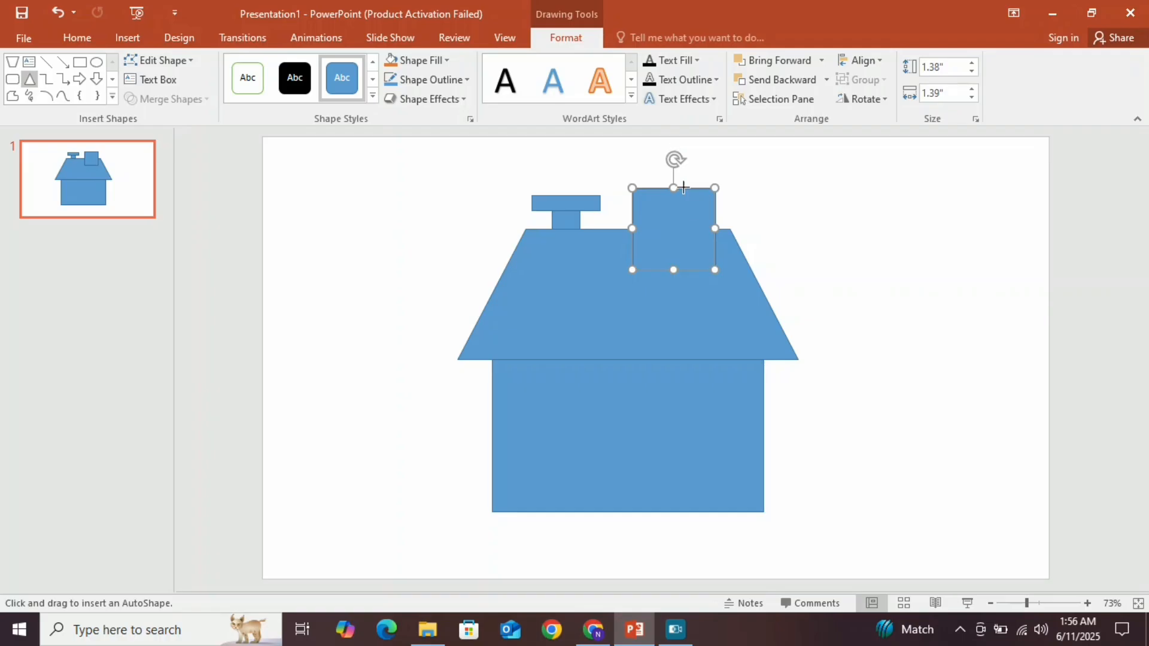
{"action": "mouse_move", "coordinate": [671, 153]}
{"action": "left_mouse_down"}
{"action": "mouse_move", "coordinate": [754, 241]}
{"action": "mouse_move", "coordinate": [782, 246]}
{"action": "left_mouse_up"}
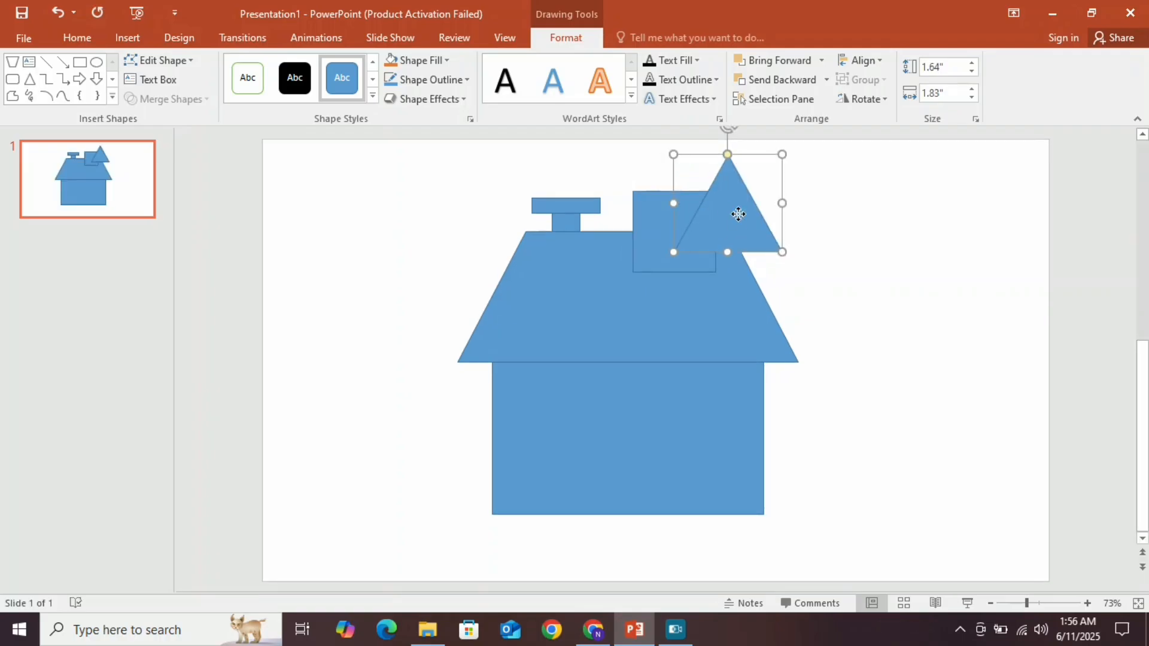
{"action": "mouse_move", "coordinate": [738, 215]}
{"action": "left_mouse_down"}
{"action": "mouse_move", "coordinate": [684, 200]}
{"action": "mouse_move", "coordinate": [680, 151]}
{"action": "mouse_move", "coordinate": [692, 240]}
{"action": "left_mouse_up"}
{"action": "left_click_drag", "start_coordinate": [735, 180], "coordinate": [715, 219]}
{"action": "left_click_drag", "start_coordinate": [672, 264], "coordinate": [667, 197]}
{"action": "key", "text": "ctrl+v"}
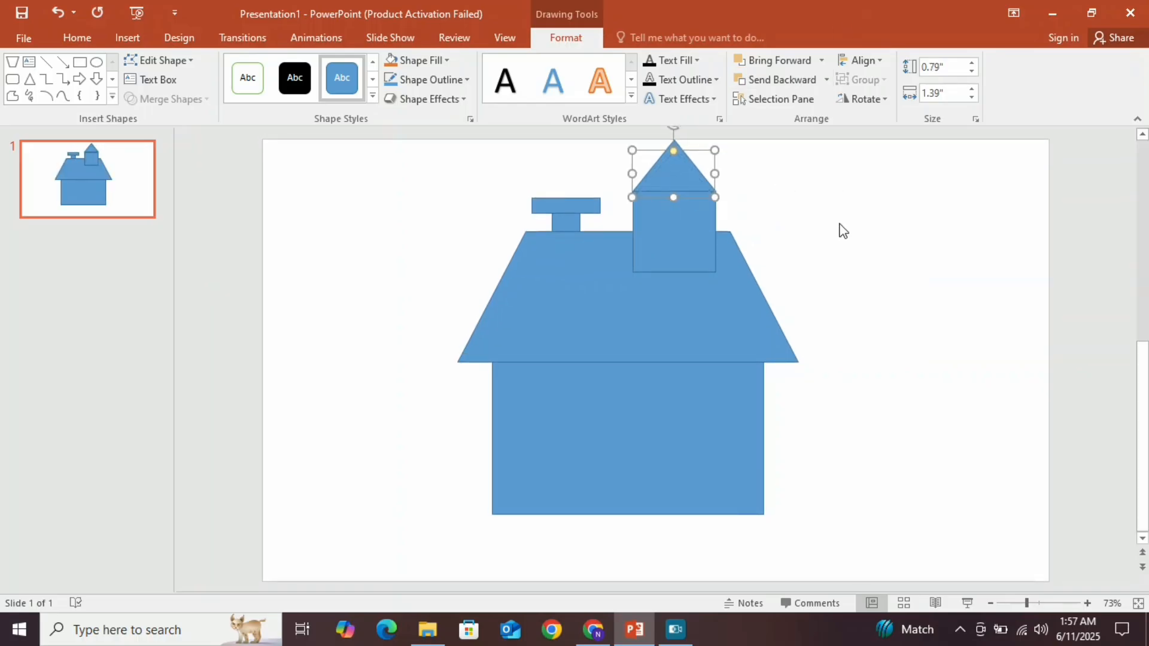
{"action": "left_click", "coordinate": [806, 194]}
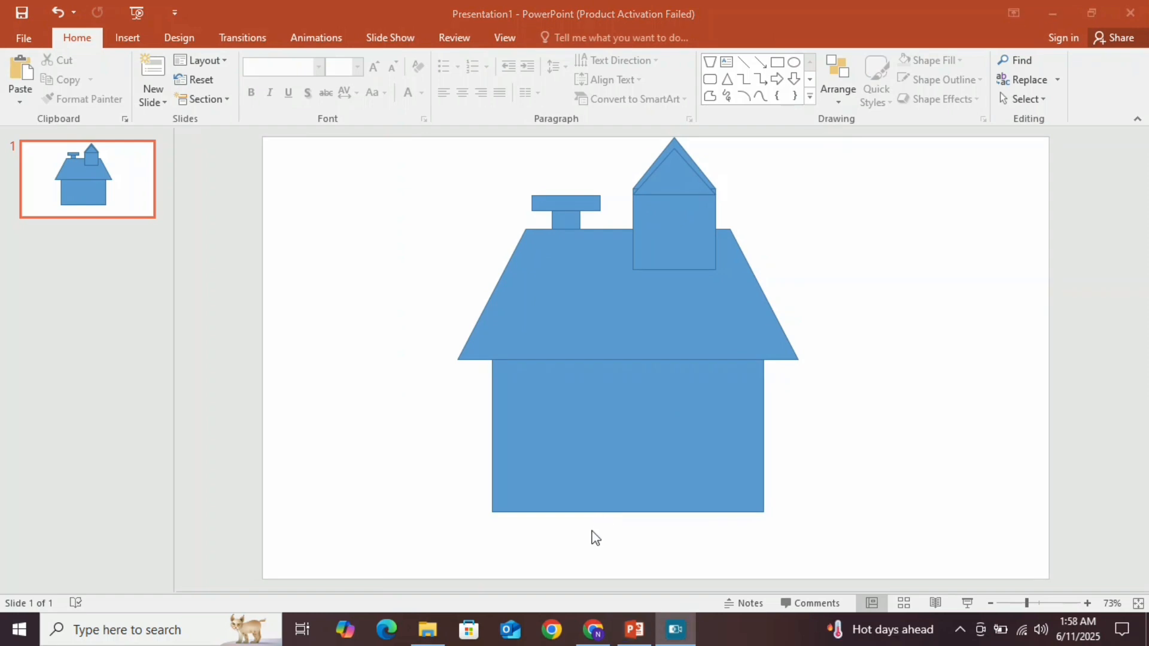
Group all the house shapes, enlarge the group to about 6.36" high by 7.19" wide, and move it down on the slide
{"action": "key", "text": "ctrl+a"}
{"action": "left_click", "coordinate": [567, 38]}
{"action": "left_click", "coordinate": [861, 80]}
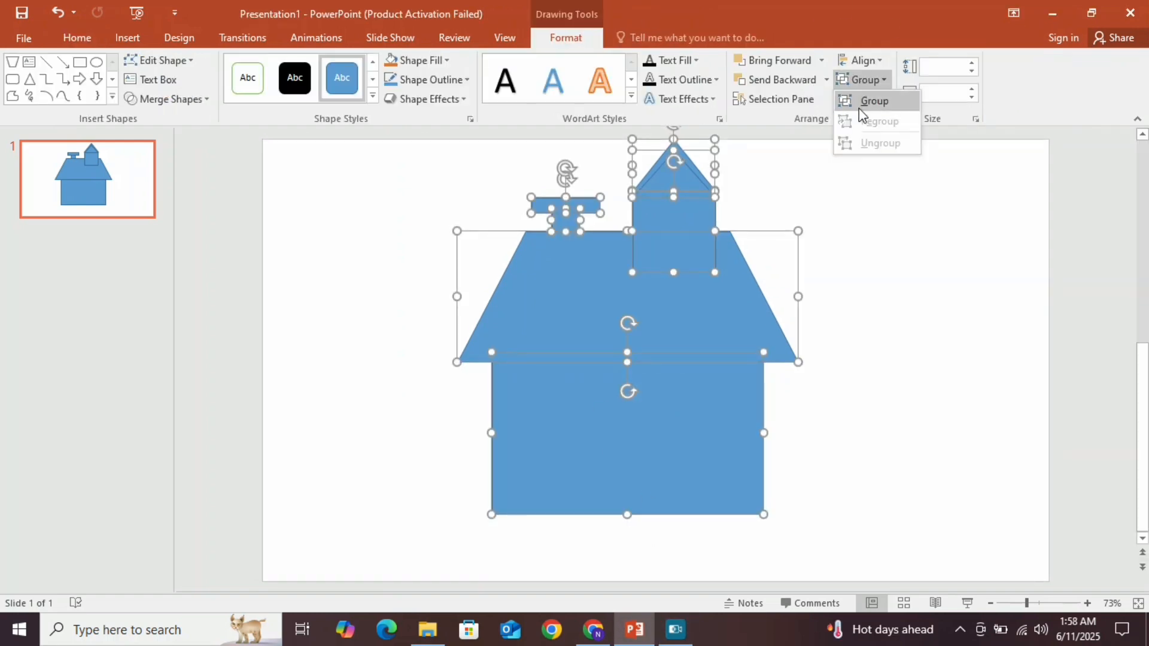
{"action": "left_click", "coordinate": [859, 102]}
{"action": "left_click_drag", "start_coordinate": [745, 263], "coordinate": [746, 298]}
{"action": "left_click_drag", "start_coordinate": [806, 363], "coordinate": [888, 413]}
{"action": "mouse_move", "coordinate": [656, 325]}
{"action": "left_mouse_down"}
{"action": "mouse_move", "coordinate": [654, 354]}
{"action": "mouse_move", "coordinate": [660, 332]}
{"action": "left_mouse_up"}
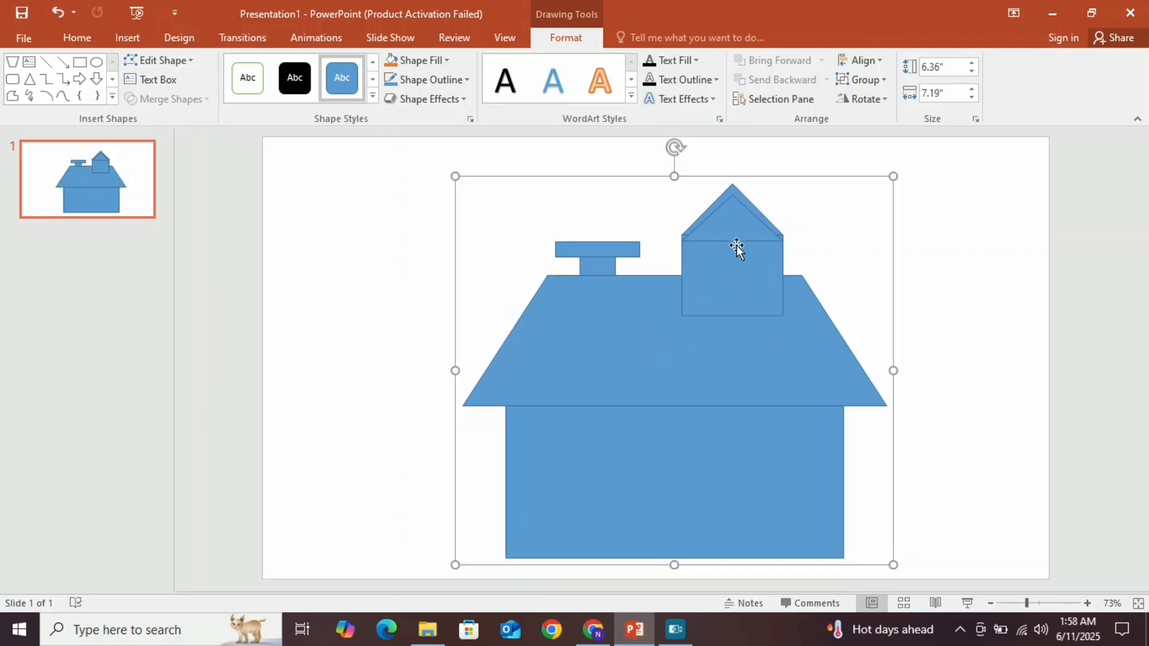
Enlarge both tower roof triangles within the group so they overhang the square on both sides
{"action": "left_click", "coordinate": [739, 231]}
{"action": "left_click_drag", "start_coordinate": [783, 193], "coordinate": [749, 262]}
{"action": "left_click", "coordinate": [724, 209]}
{"action": "left_click_drag", "start_coordinate": [783, 185], "coordinate": [865, 132]}
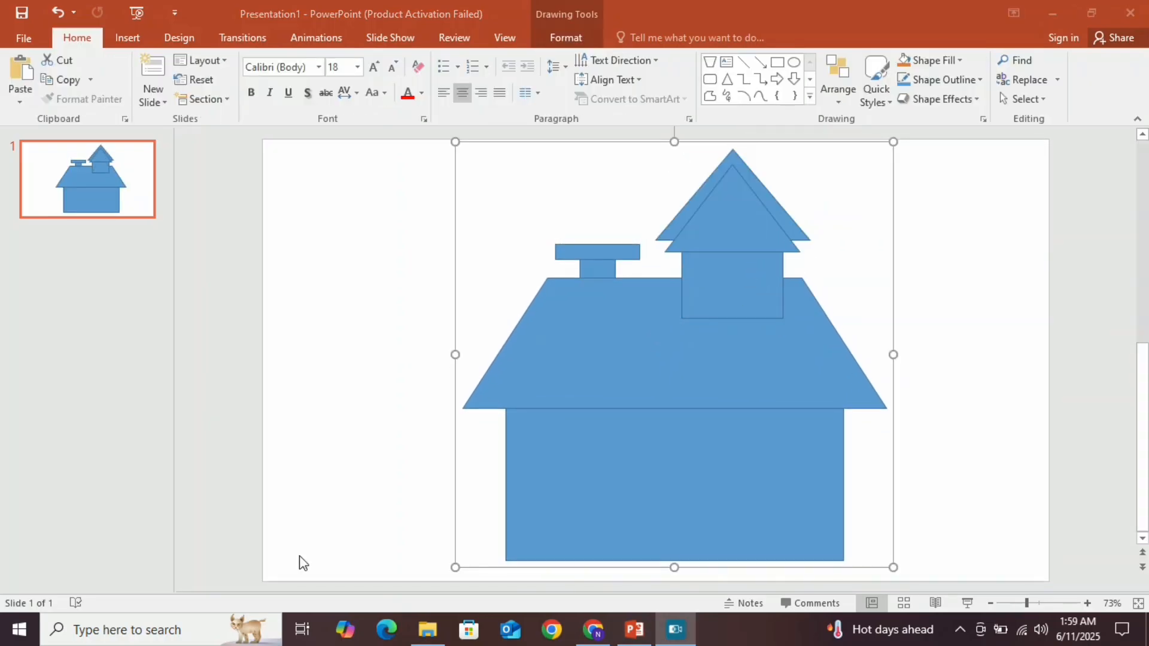
Narrow the chimney's cap rectangle and centre it over the chimney stem
{"action": "left_click", "coordinate": [569, 250]}
{"action": "left_click_drag", "start_coordinate": [640, 252], "coordinate": [624, 260]}
{"action": "key", "text": "Right"}
{"action": "key", "text": "Escape"}
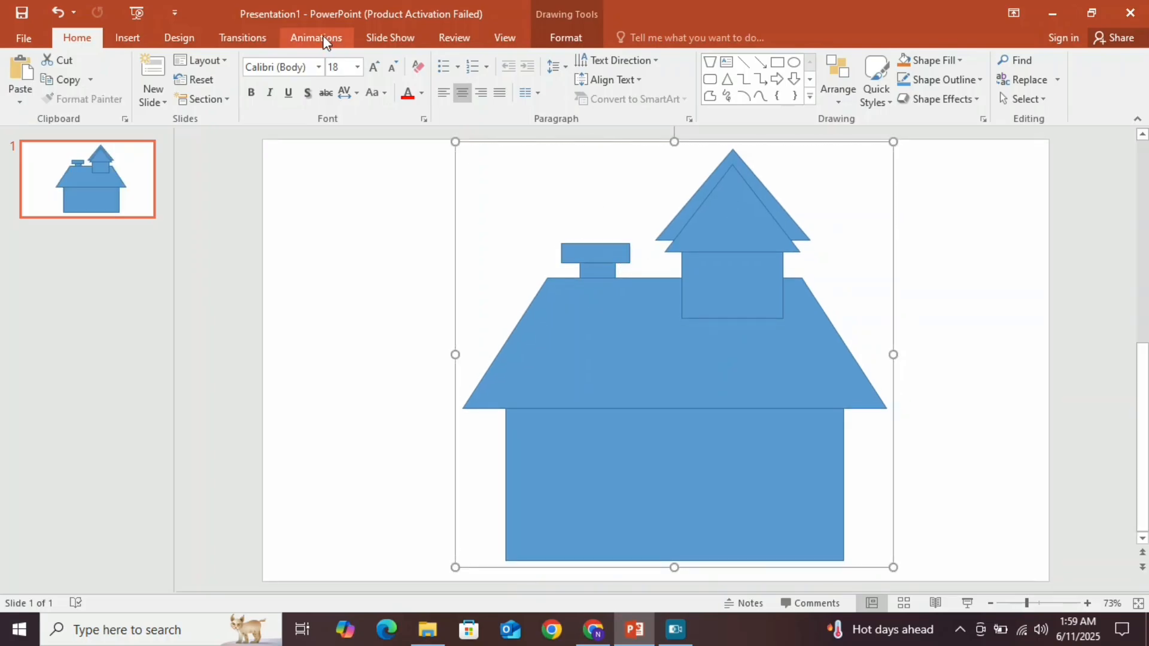
Remove the fill from the whole house group, leaving only its outlines
{"action": "left_click", "coordinate": [583, 37]}
{"action": "left_click", "coordinate": [443, 60]}
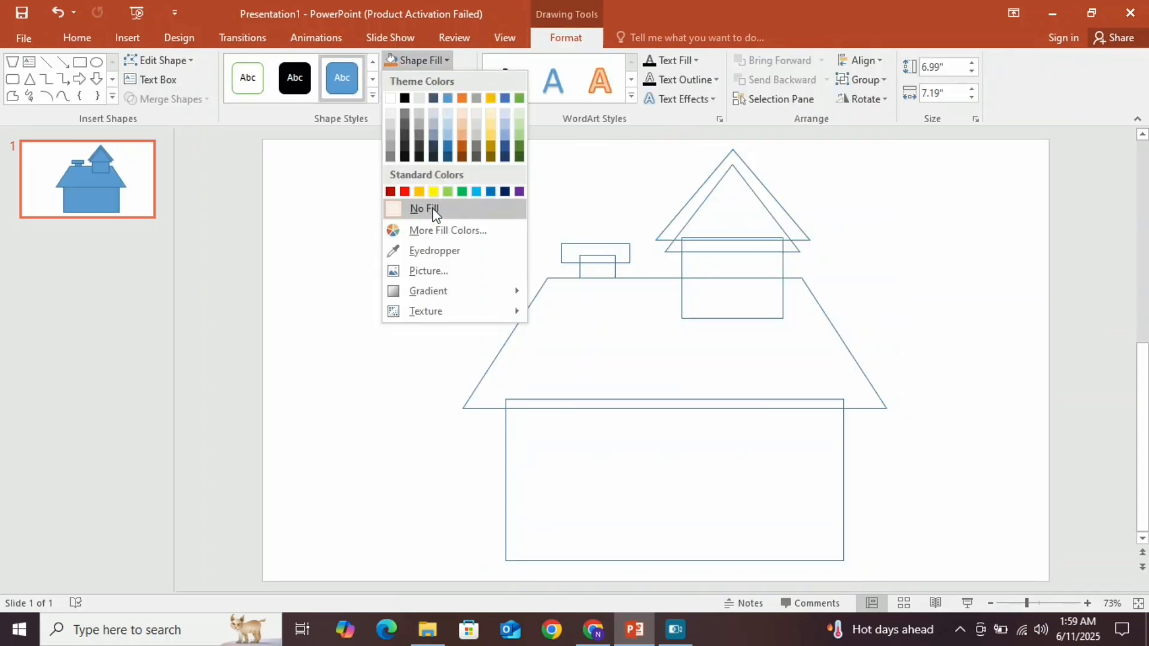
{"action": "left_click", "coordinate": [432, 209]}
Apply the solid black shape style to the tower square below the roof triangles
{"action": "left_click", "coordinate": [744, 237]}
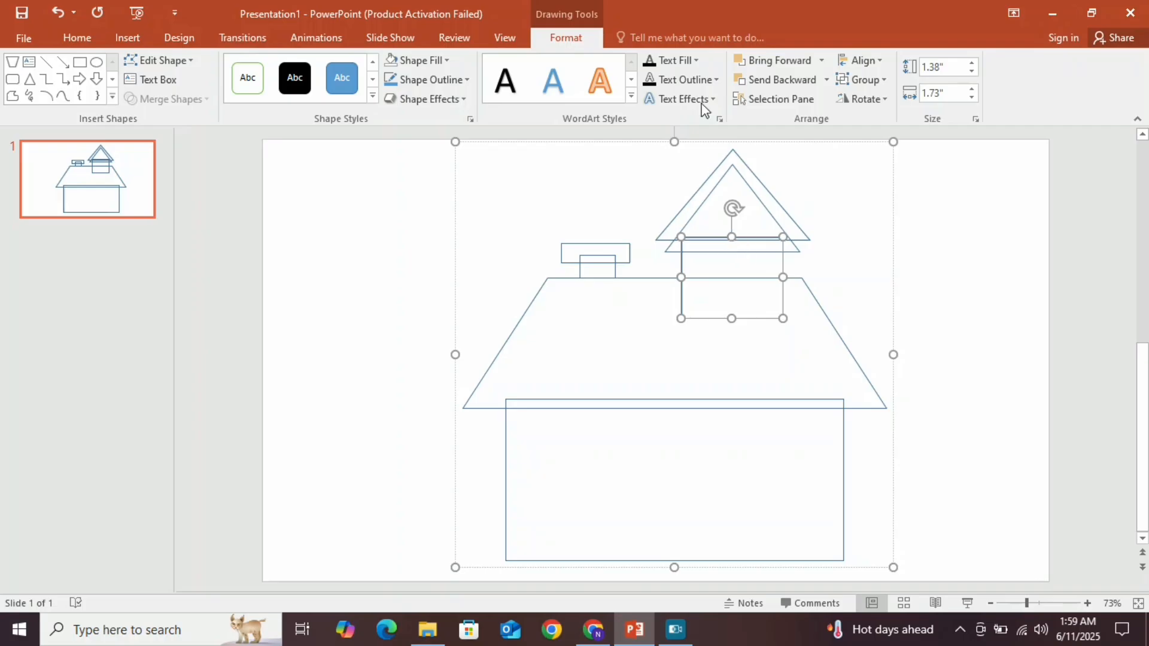
{"action": "left_click", "coordinate": [822, 60]}
{"action": "left_click", "coordinate": [808, 99]}
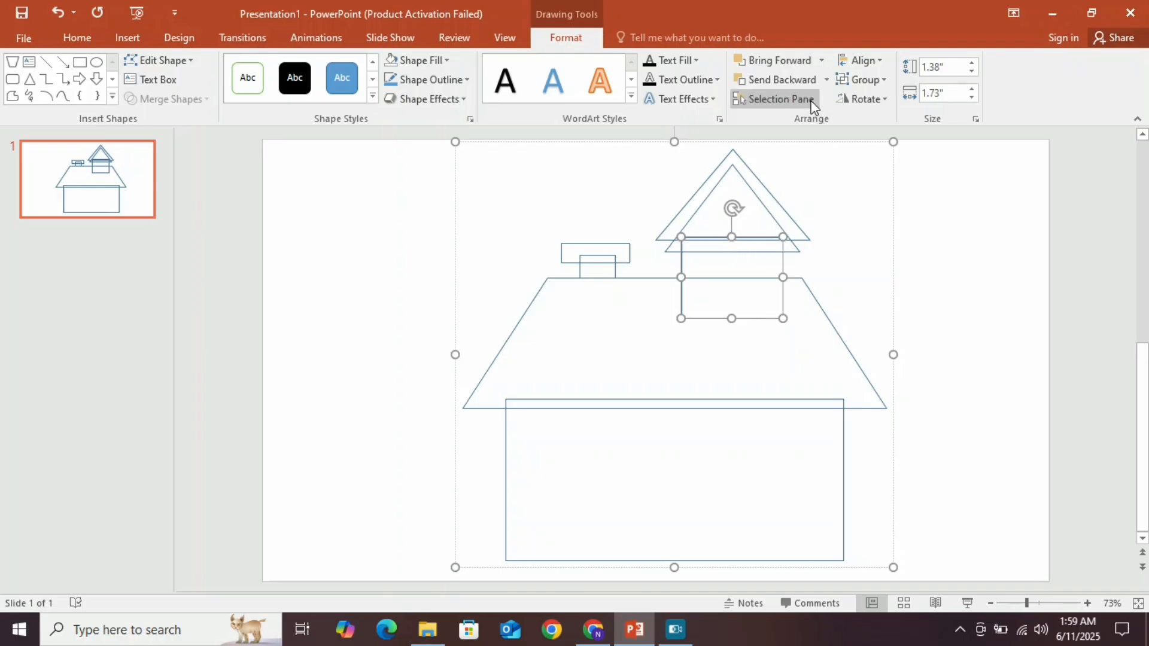
{"action": "left_click", "coordinate": [304, 76]}
{"action": "left_click", "coordinate": [666, 231]}
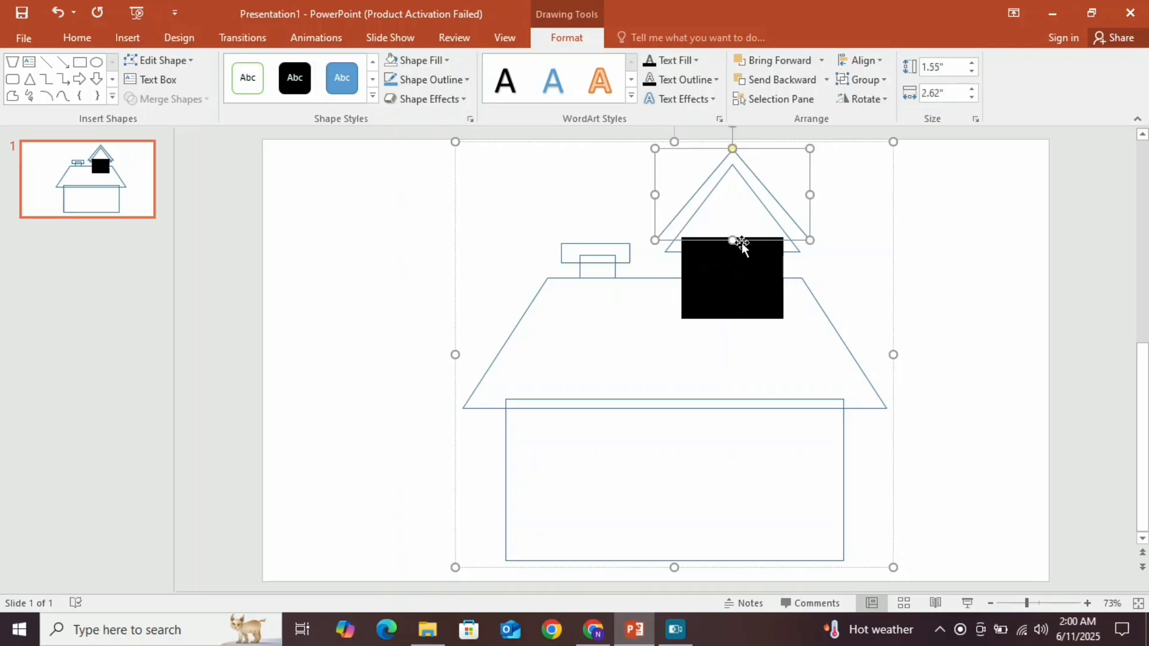
Draw a thin horizontal rectangle about 2.16" wide and 0.11" high across the black tower block
{"action": "left_click", "coordinate": [128, 37]}
{"action": "left_click", "coordinate": [286, 78]}
{"action": "left_click", "coordinate": [351, 144]}
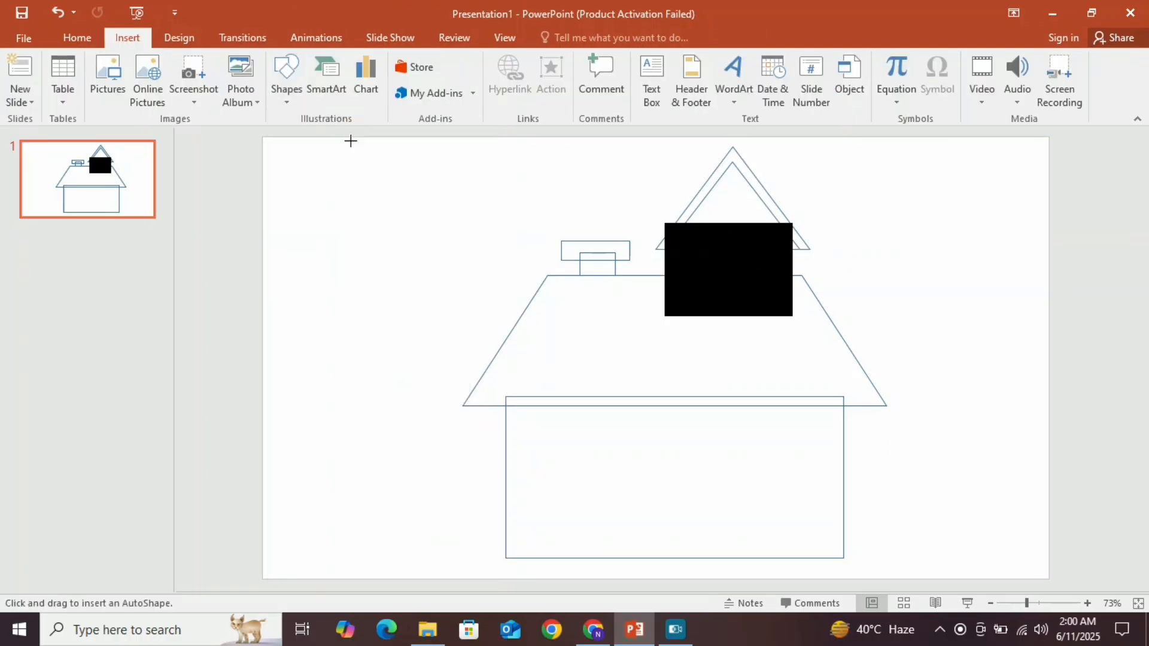
{"action": "left_click_drag", "start_coordinate": [767, 271], "coordinate": [793, 281]}
{"action": "right_click", "coordinate": [793, 282]}
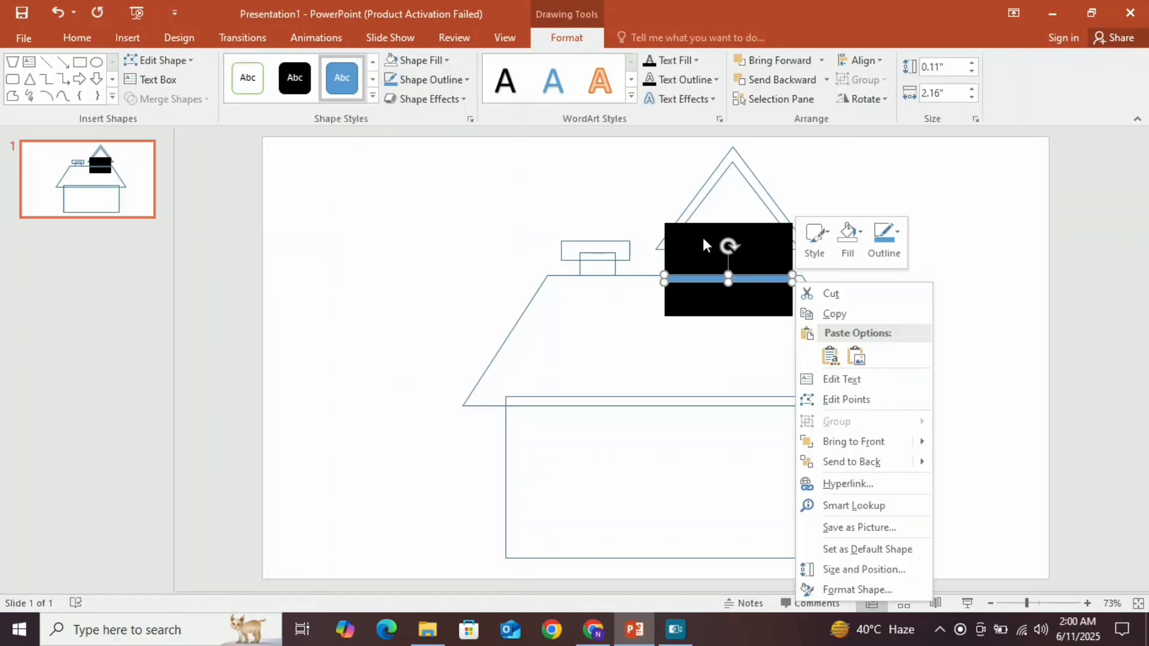
Fill the thin horizontal strip with white and remove its outline
{"action": "left_click", "coordinate": [440, 61]}
{"action": "left_click", "coordinate": [389, 97]}
{"action": "left_click", "coordinate": [426, 79]}
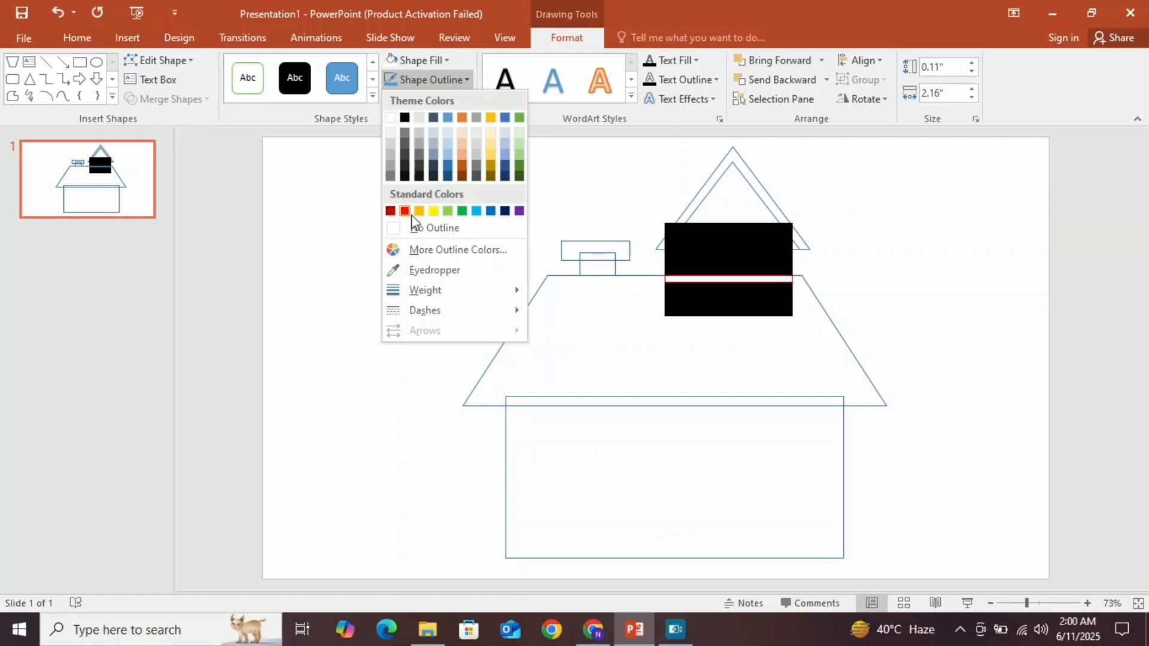
{"action": "left_click", "coordinate": [419, 228]}
{"action": "left_click", "coordinate": [428, 79]}
{"action": "left_click", "coordinate": [429, 229]}
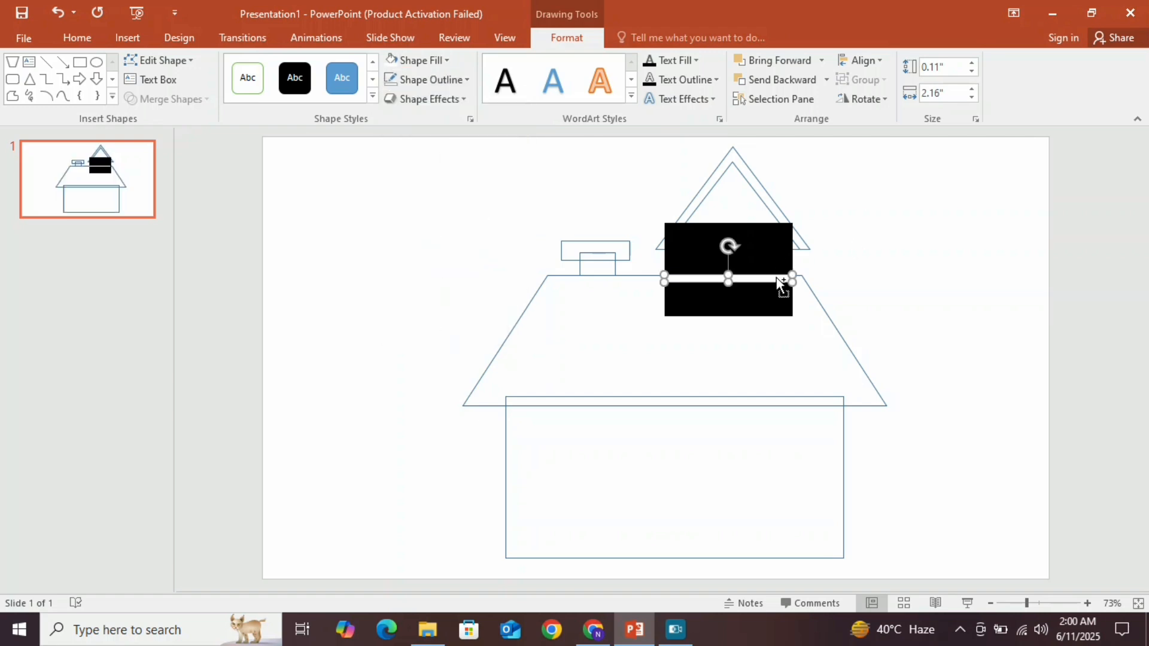
Draw a white vertical strip about 0.69" high and 0.06" wide over the black band below the horizontal strip
{"action": "left_click", "coordinate": [79, 61]}
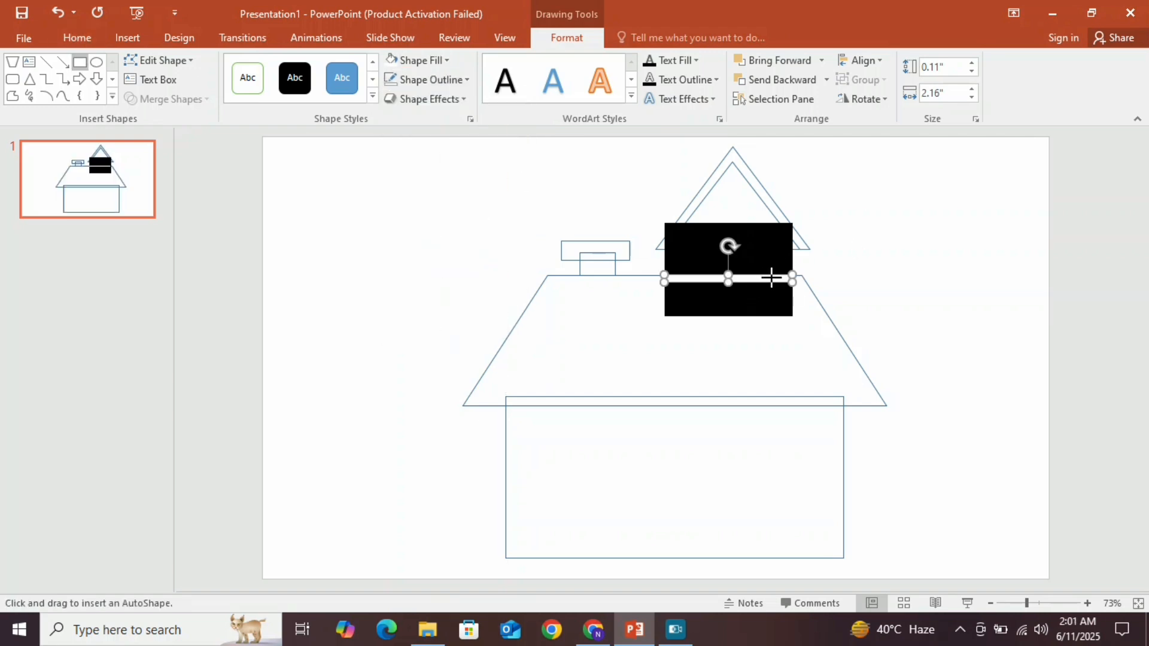
{"action": "left_click_drag", "start_coordinate": [776, 317], "coordinate": [776, 317]}
{"action": "right_click", "coordinate": [776, 317]}
{"action": "left_click", "coordinate": [392, 60]}
{"action": "left_click", "coordinate": [391, 80]}
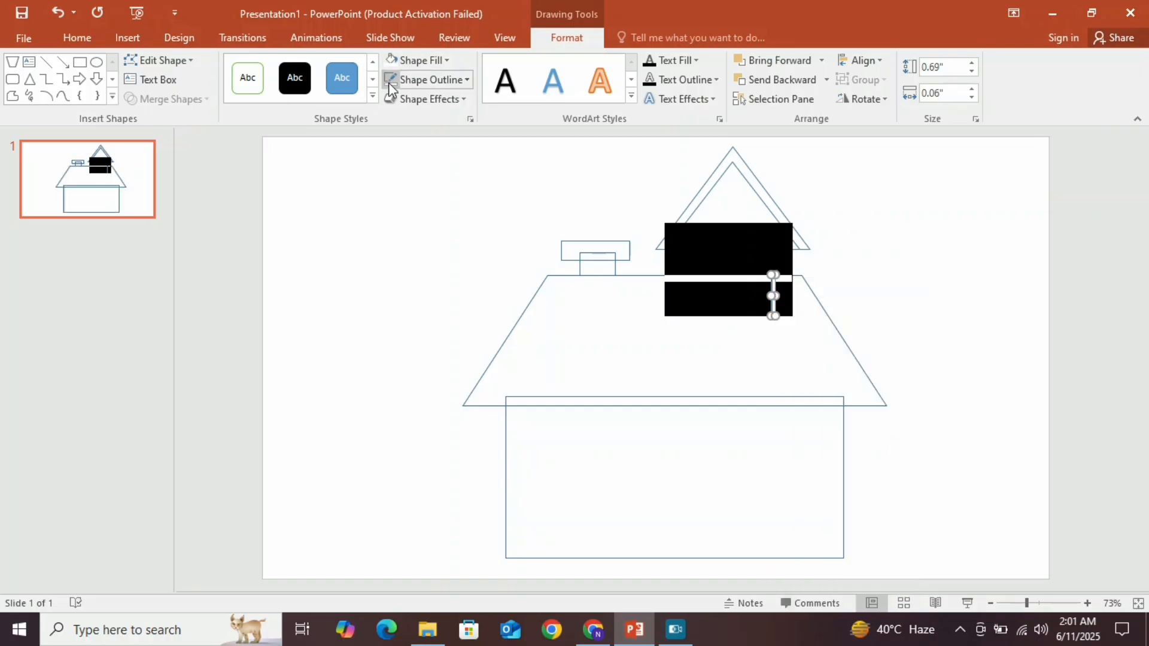
Duplicate the white vertical strip and space the copies across the lower black band to form railing bars
{"action": "key", "text": "ctrl+v"}
{"action": "left_click_drag", "start_coordinate": [786, 322], "coordinate": [725, 308]}
{"action": "left_click", "coordinate": [811, 322]}
{"action": "left_click", "coordinate": [758, 325]}
{"action": "key", "text": "ctrl+v"}
{"action": "left_click", "coordinate": [742, 319]}
{"action": "key", "text": "ctrl+v"}
{"action": "left_click_drag", "start_coordinate": [784, 316], "coordinate": [688, 308]}
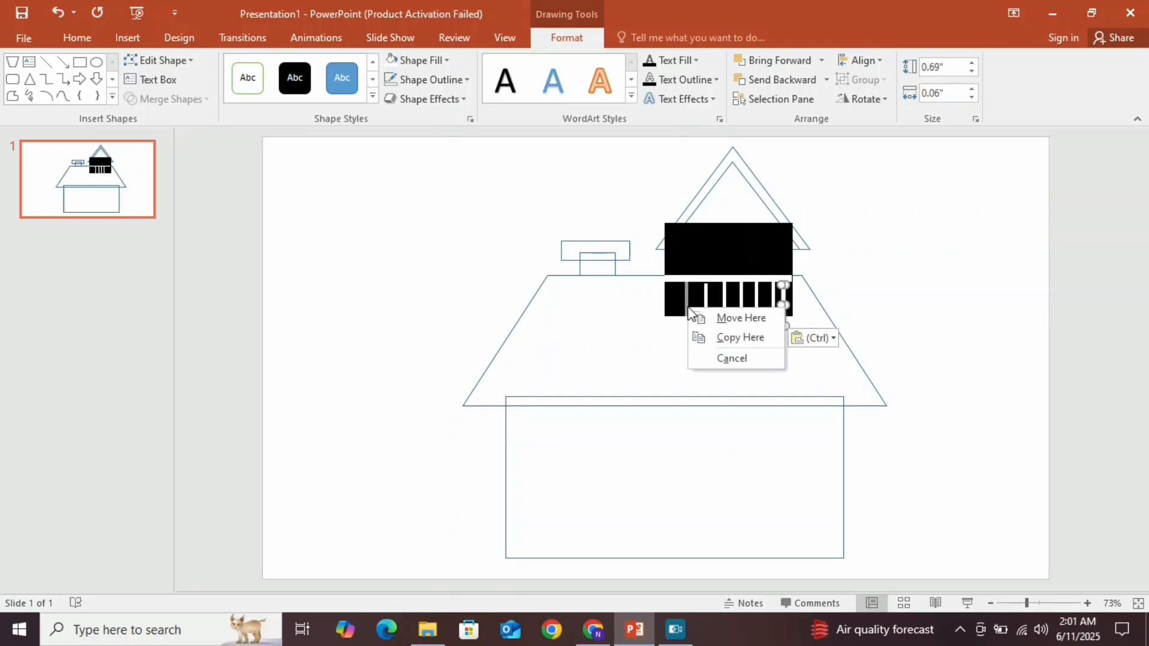
{"action": "left_click", "coordinate": [721, 318]}
{"action": "left_click", "coordinate": [952, 267]}
{"action": "left_click", "coordinate": [705, 293]}
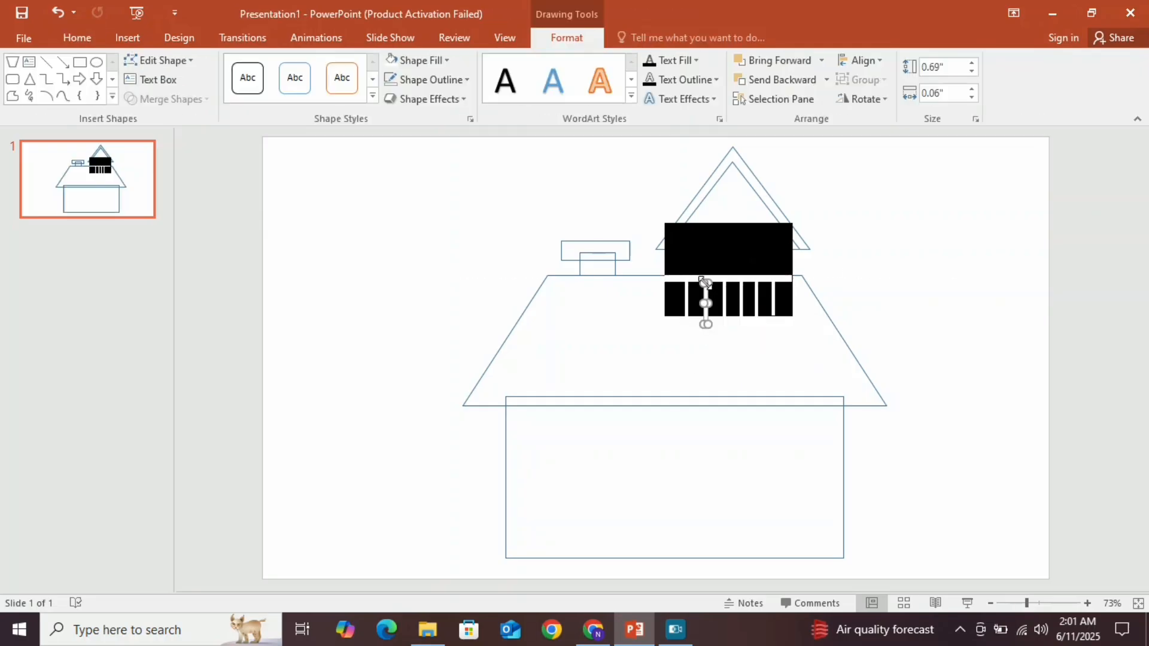
{"action": "left_click", "coordinate": [864, 317]}
{"action": "left_click", "coordinate": [707, 307]}
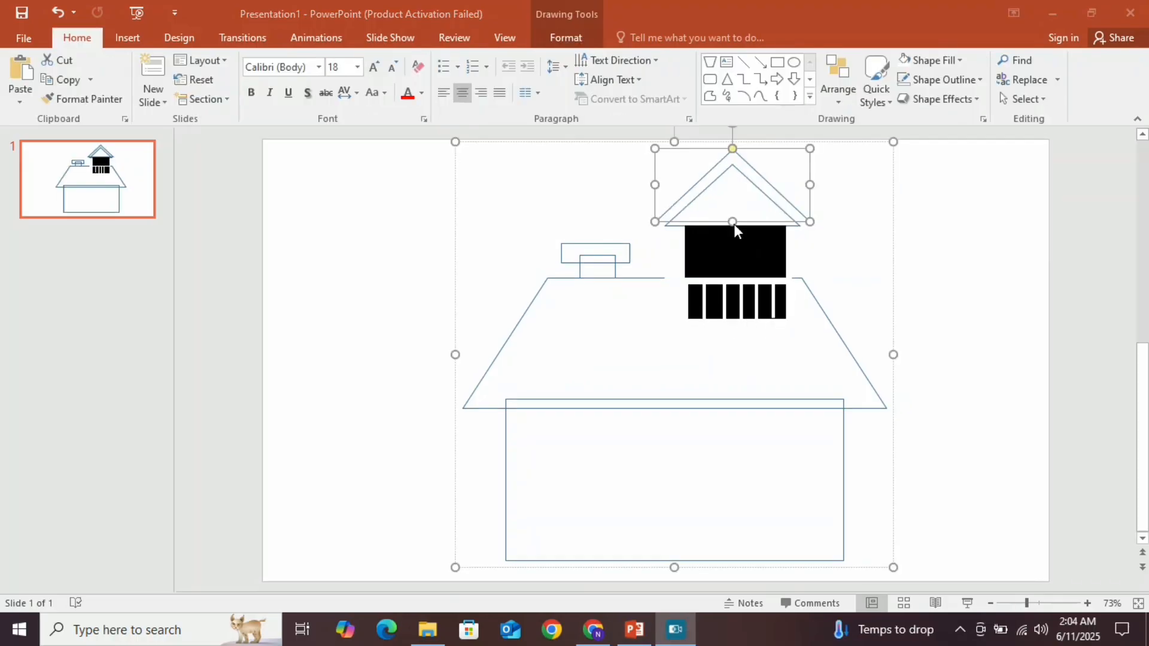
Adjust the outer roof triangle's base to line up with the inner triangle's base on the black block
{"action": "left_click_drag", "start_coordinate": [734, 222], "coordinate": [732, 226]}
{"action": "left_click", "coordinate": [583, 40]}
{"action": "left_click", "coordinate": [710, 195]}
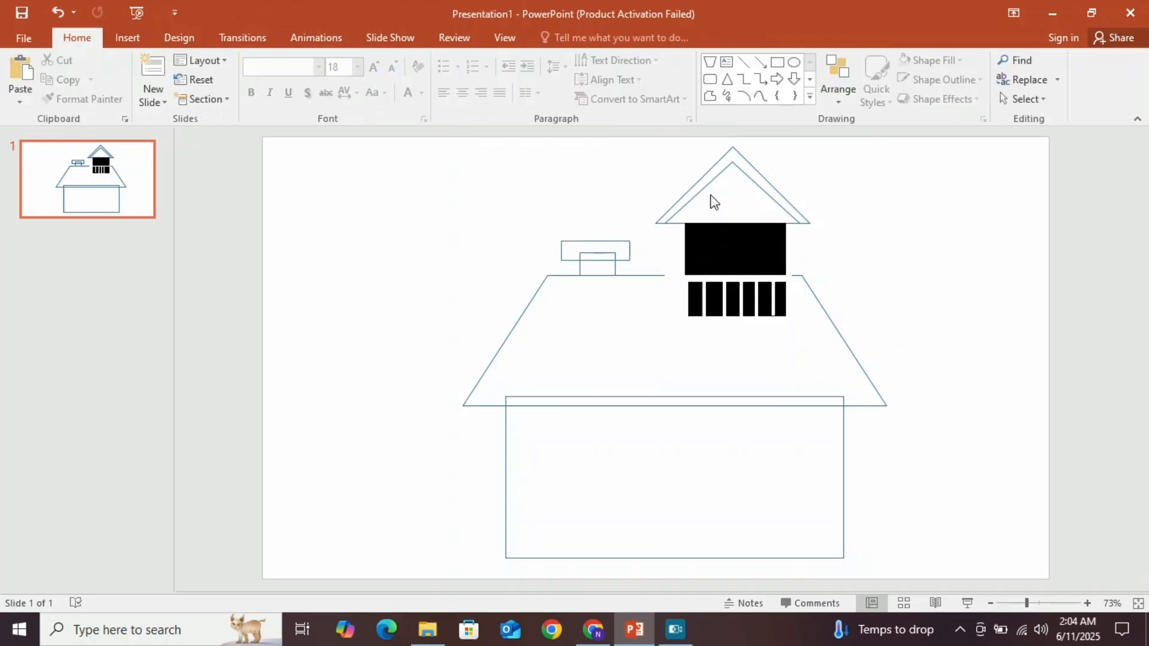
Fill the tower's inner roof triangle with black and remove its outline
{"action": "left_click", "coordinate": [715, 181]}
{"action": "left_click", "coordinate": [715, 181]}
{"action": "left_click", "coordinate": [395, 58]}
{"action": "left_click", "coordinate": [403, 95]}
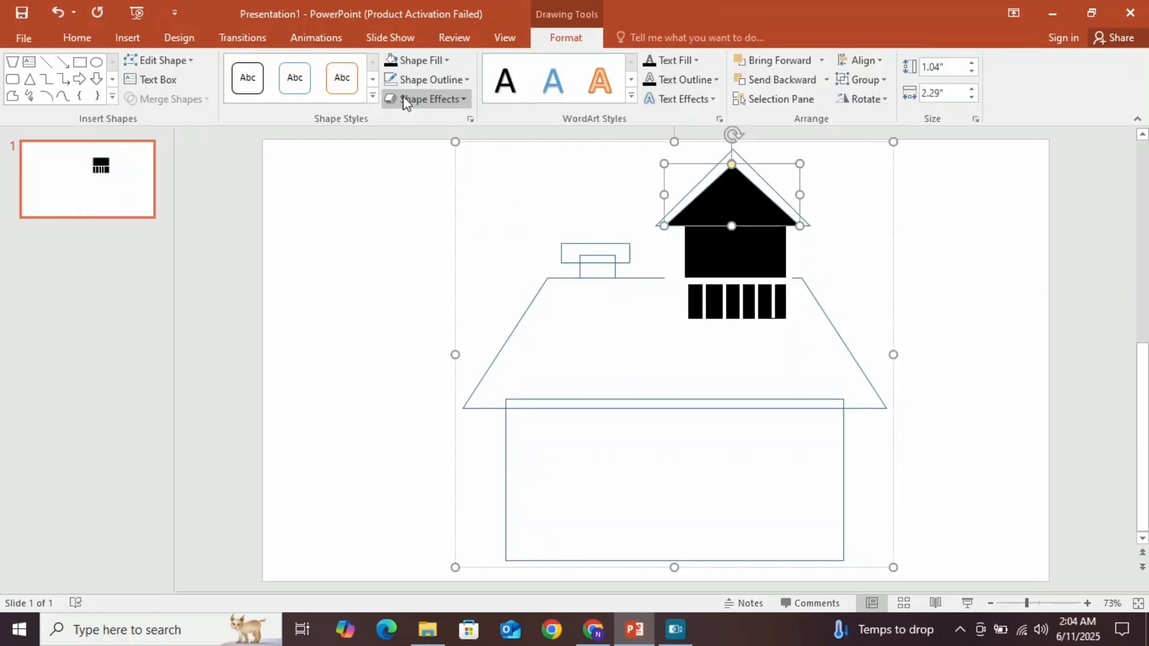
{"action": "left_click", "coordinate": [425, 87]}
{"action": "left_click", "coordinate": [419, 226]}
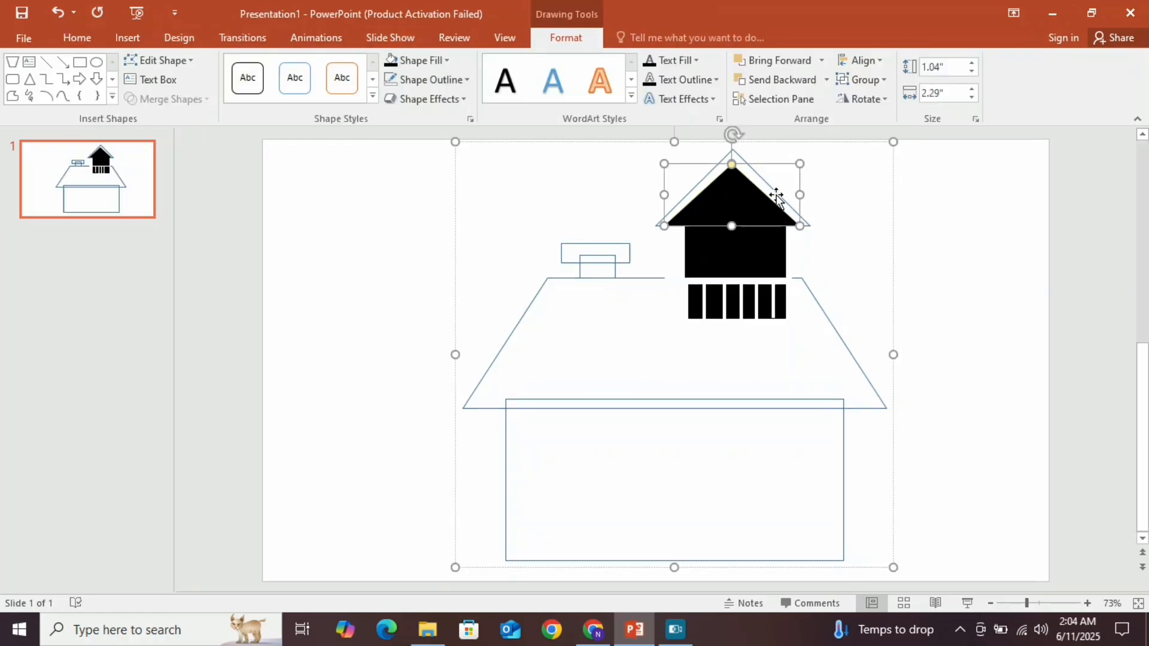
Fill the tower's outer roof triangle with Orange, Accent 2 and remove its outline
{"action": "left_click", "coordinate": [774, 195]}
{"action": "left_click", "coordinate": [439, 63]}
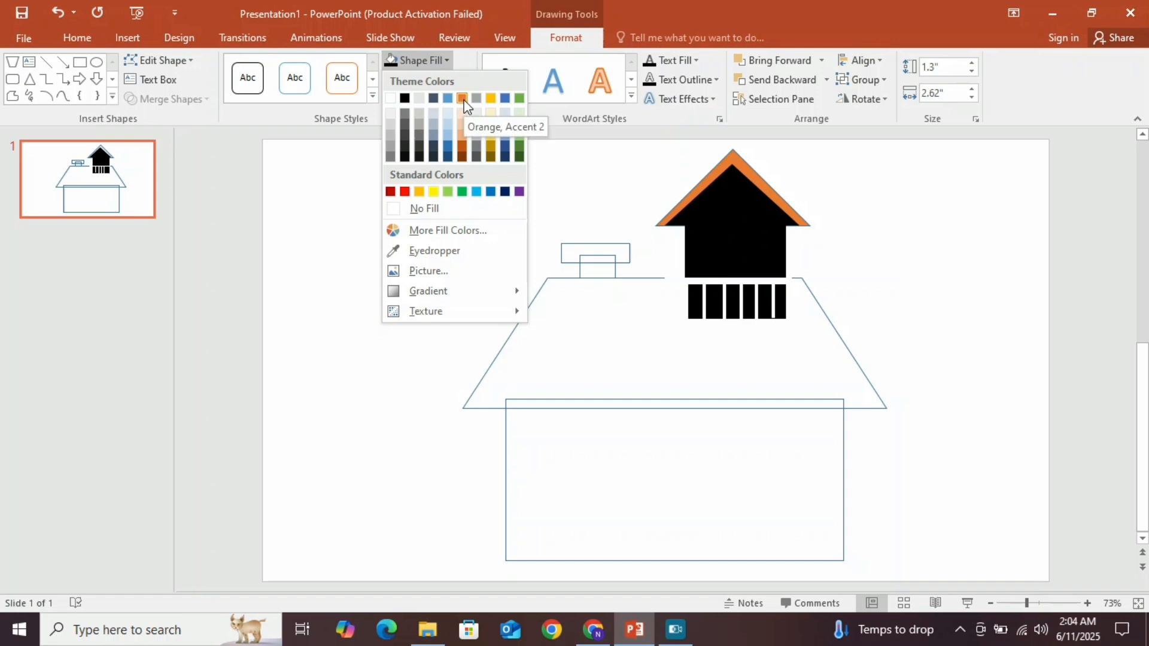
{"action": "left_click", "coordinate": [462, 99]}
{"action": "left_click", "coordinate": [426, 80]}
{"action": "left_click", "coordinate": [423, 230]}
{"action": "left_click", "coordinate": [429, 232]}
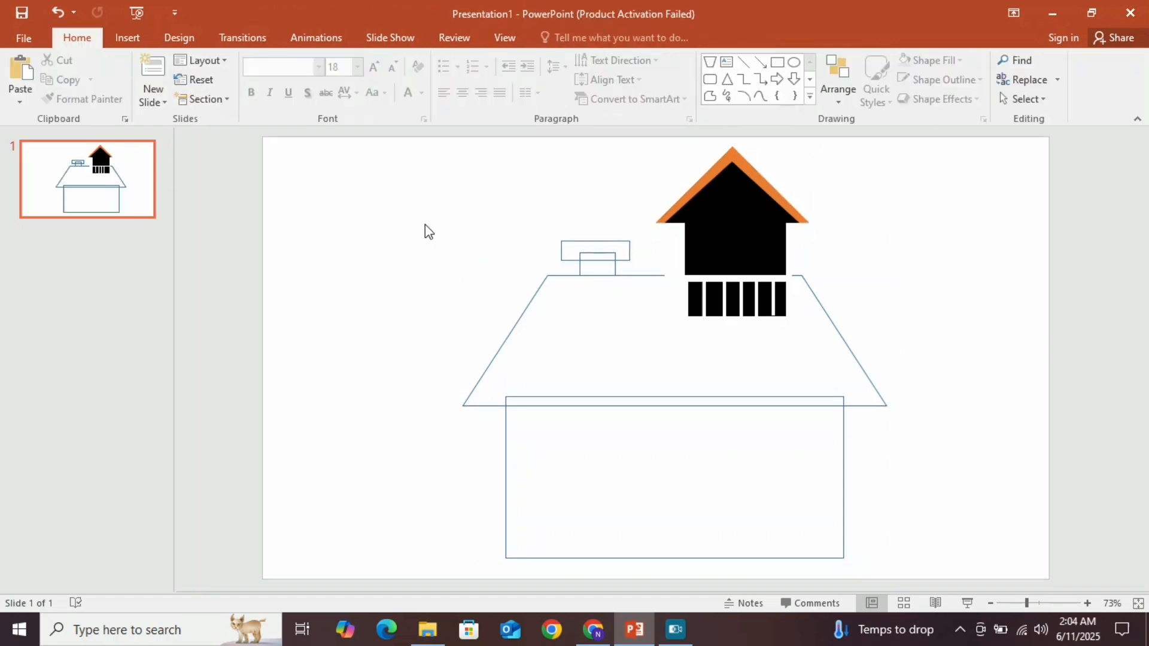
Draw a rounded rectangle window about 0.69" high and 0.89" wide on the black tower and set it to no fill
{"action": "left_click", "coordinate": [766, 285]}
{"action": "left_click", "coordinate": [12, 79]}
{"action": "left_click_drag", "start_coordinate": [701, 225], "coordinate": [740, 245]}
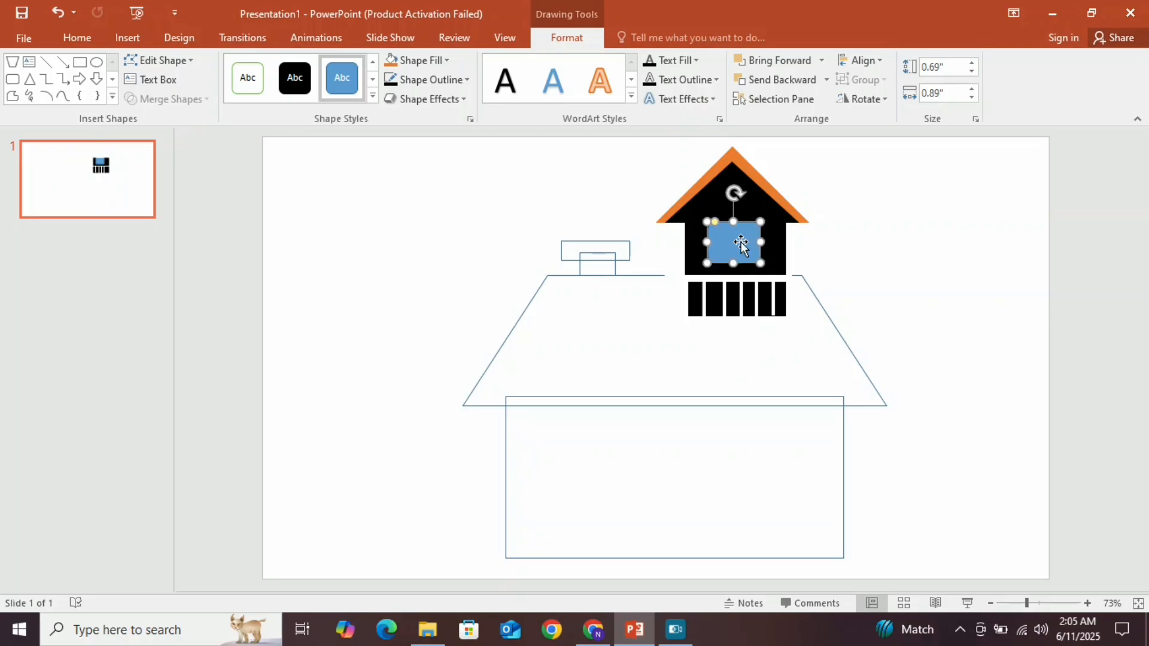
{"action": "left_click", "coordinate": [419, 61]}
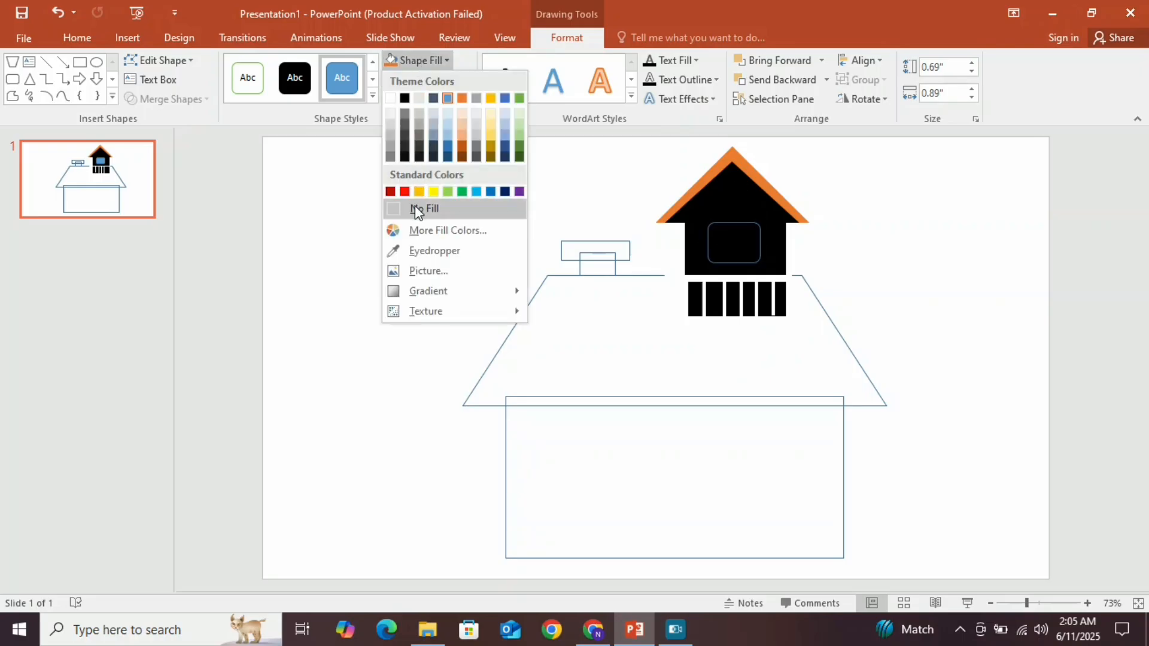
{"action": "left_click", "coordinate": [415, 208]}
Give the rounded window a white 4½ pt outline and move it up slightly
{"action": "left_click", "coordinate": [446, 82]}
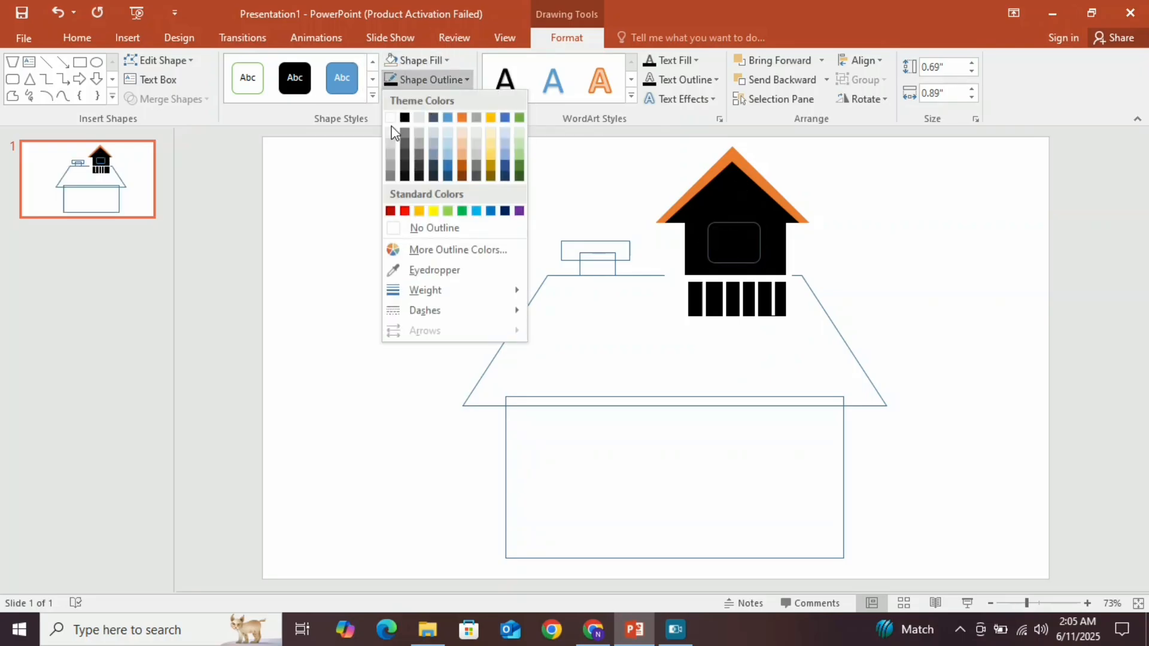
{"action": "left_click", "coordinate": [390, 122]}
{"action": "left_click", "coordinate": [432, 83]}
{"action": "mouse_move", "coordinate": [461, 292]}
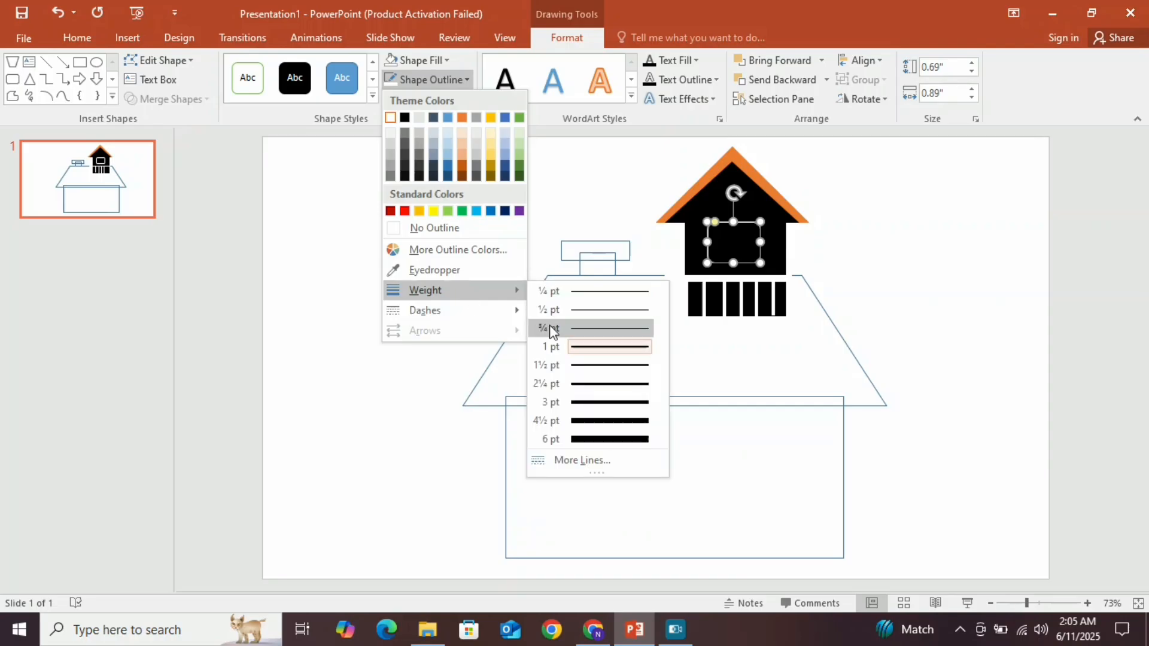
{"action": "left_click", "coordinate": [580, 419]}
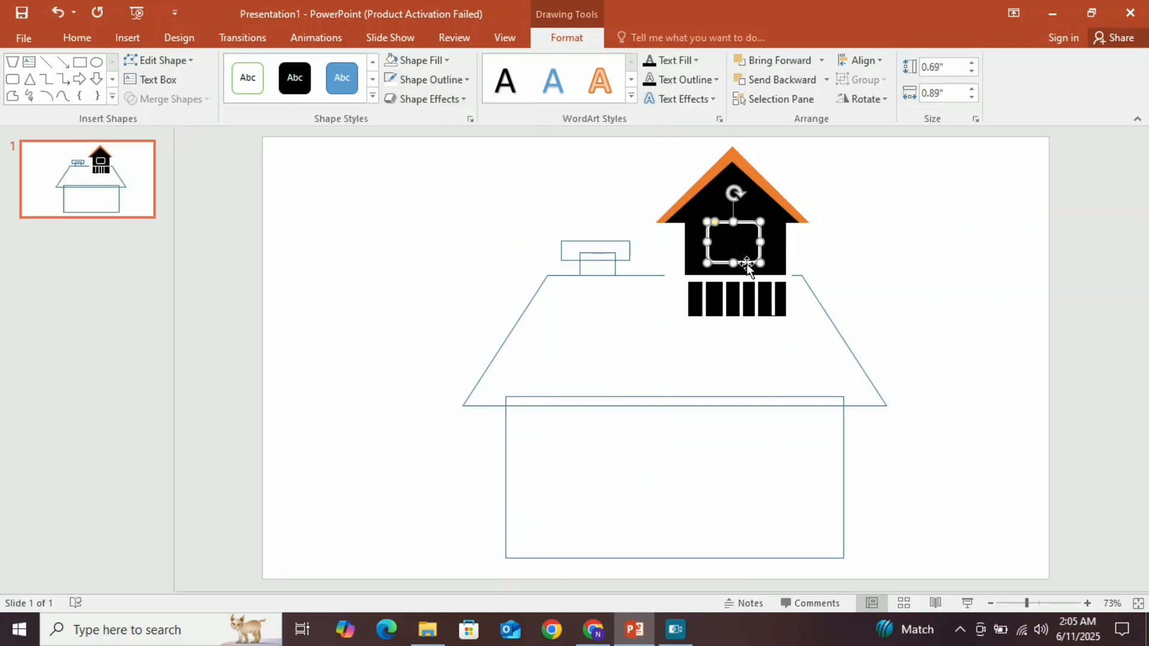
{"action": "left_click_drag", "start_coordinate": [747, 263], "coordinate": [747, 256]}
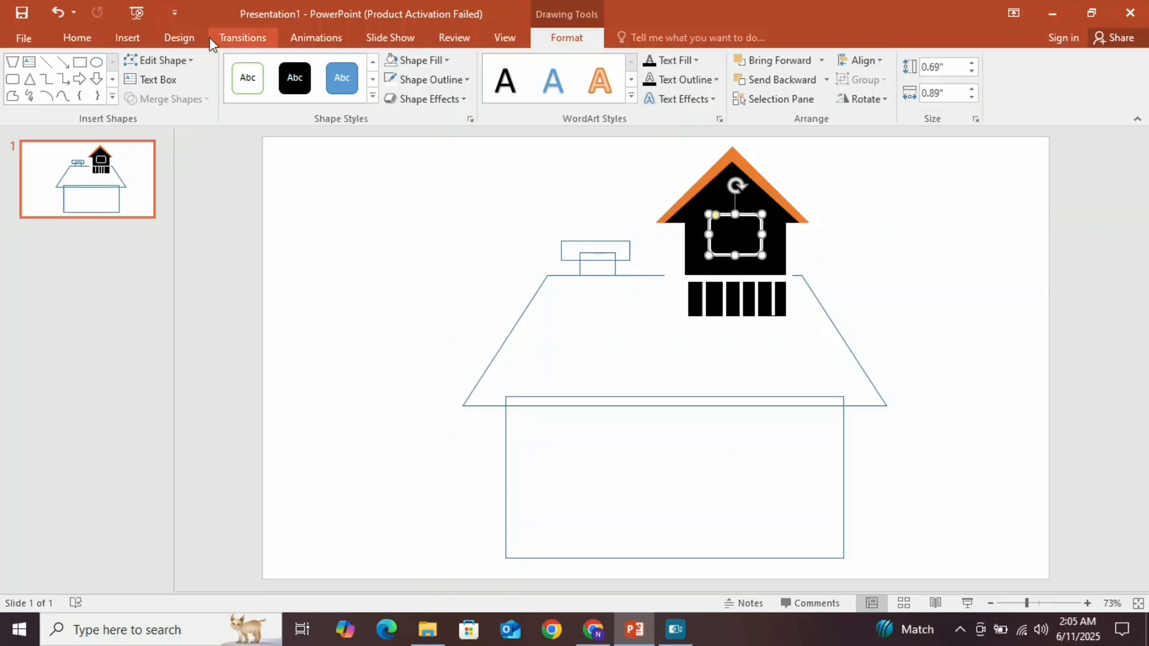
Draw a thin vertical rectangle about 0.6" high and 0.05" wide down the middle of the tower window and fill it white
{"action": "left_click", "coordinate": [76, 64]}
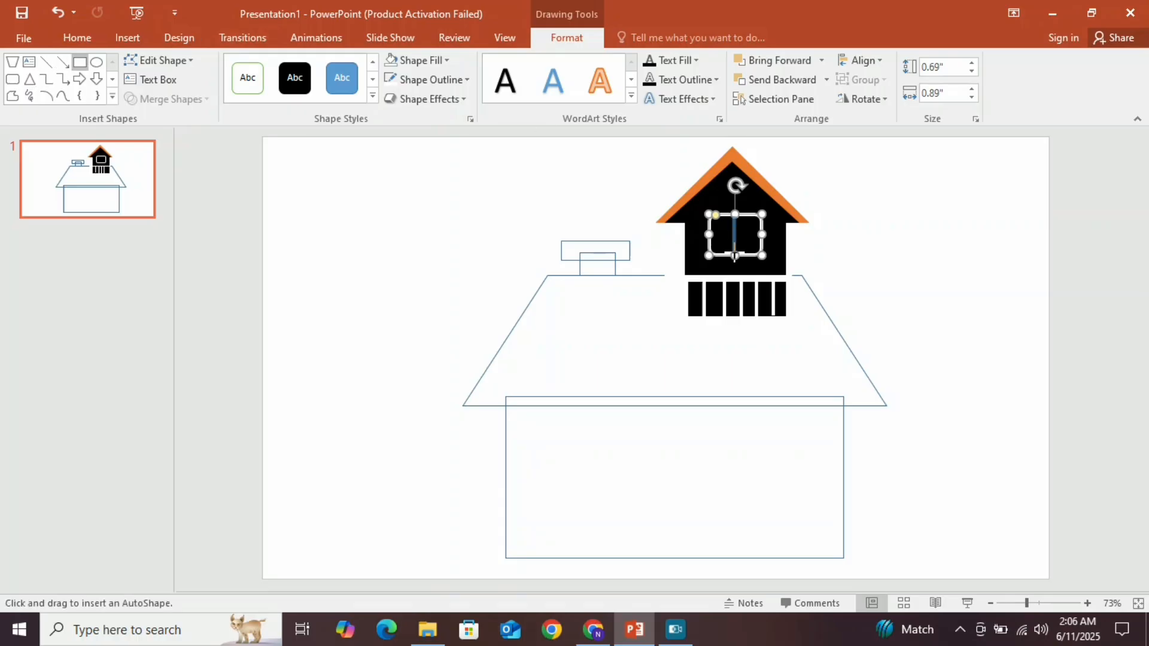
{"action": "left_click_drag", "start_coordinate": [735, 257], "coordinate": [735, 252]}
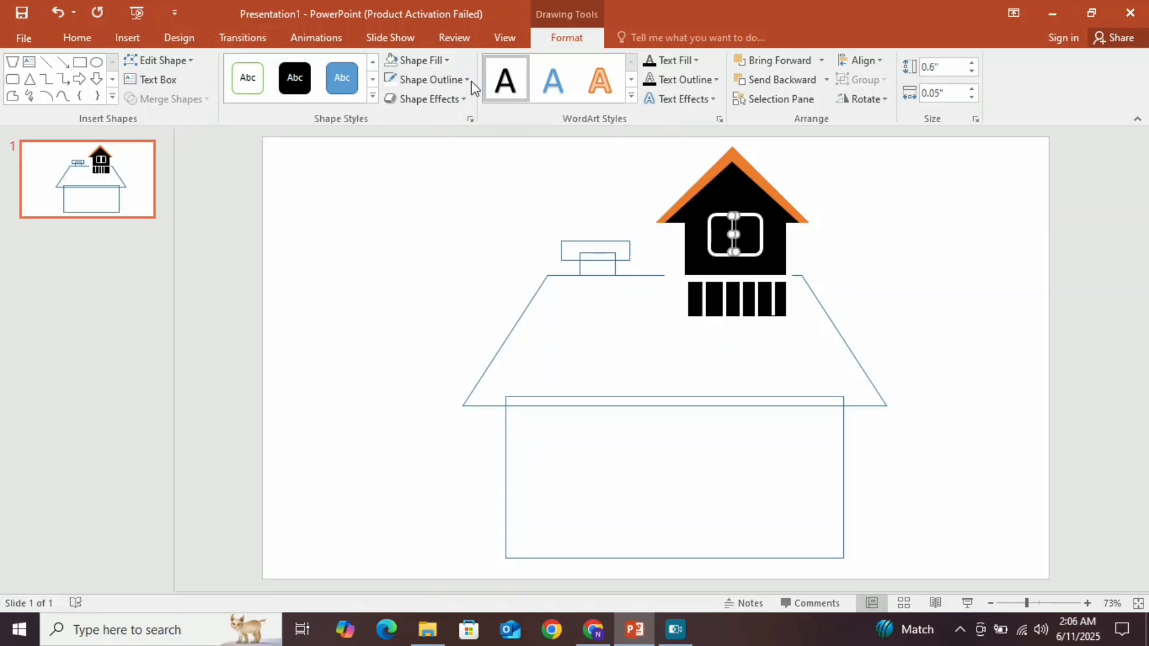
{"action": "left_click", "coordinate": [415, 59]}
{"action": "left_click", "coordinate": [405, 98]}
{"action": "left_click", "coordinate": [398, 59]}
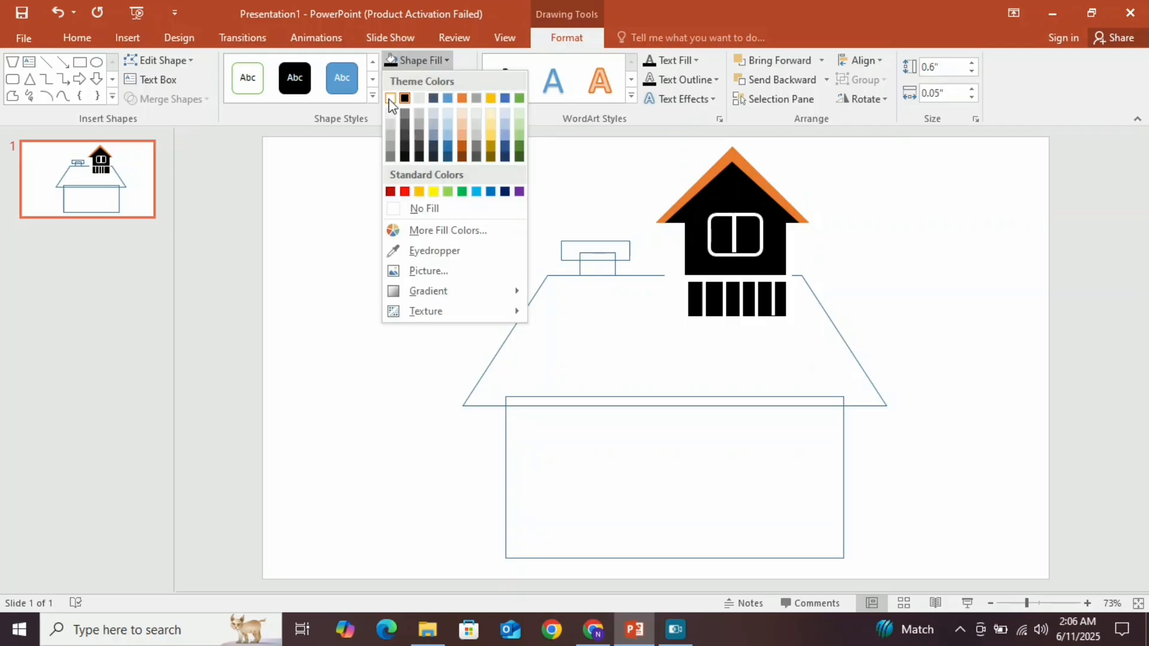
{"action": "left_click", "coordinate": [391, 98]}
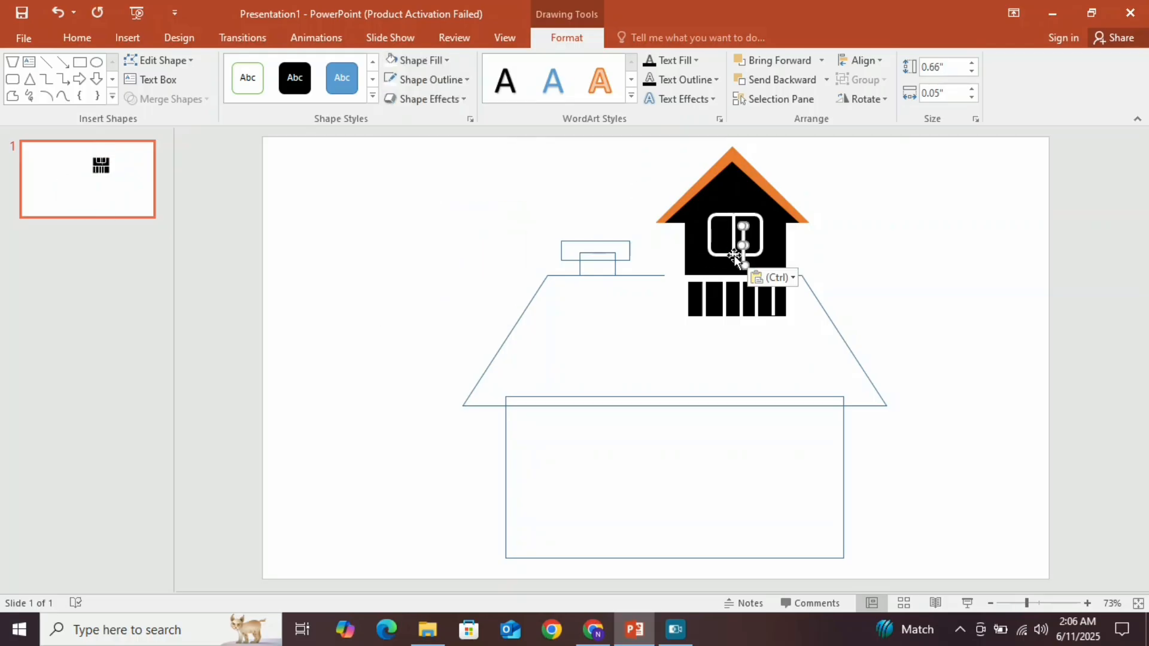
Rotate the copied window bar to horizontal, lengthen it to about 0.83", and centre both bars as a cross inside the window
{"action": "left_click", "coordinate": [883, 100]}
{"action": "left_click", "coordinate": [882, 119]}
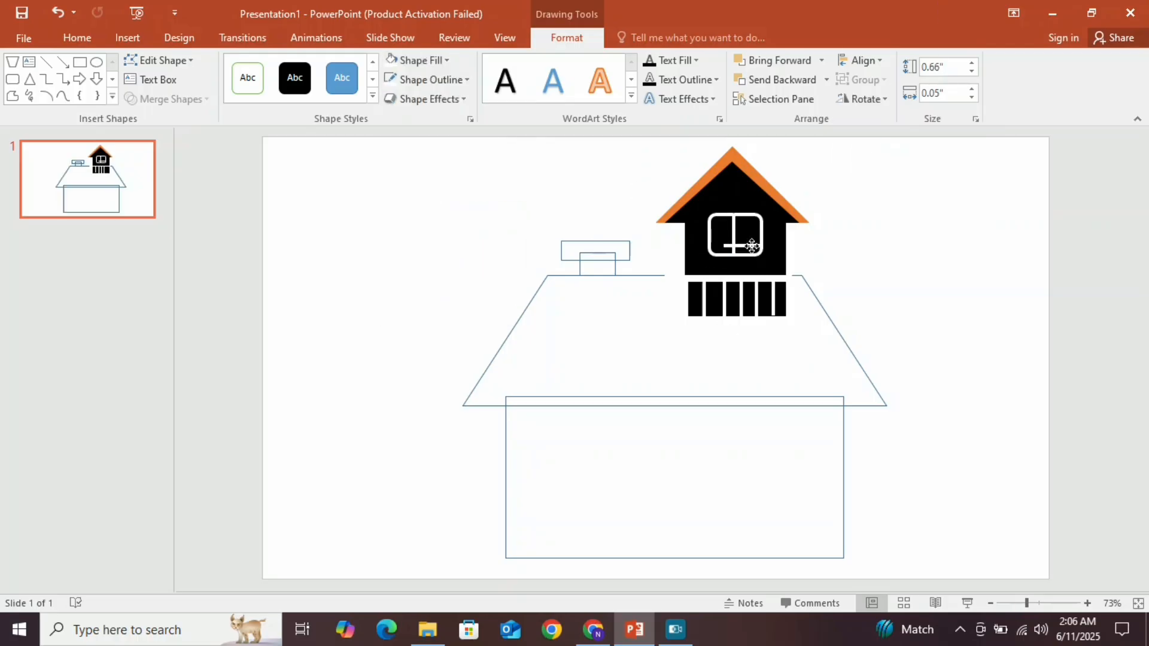
{"action": "mouse_move", "coordinate": [752, 246]}
{"action": "left_mouse_down"}
{"action": "mouse_move", "coordinate": [742, 239]}
{"action": "mouse_move", "coordinate": [754, 238]}
{"action": "left_mouse_up"}
{"action": "left_click", "coordinate": [754, 241]}
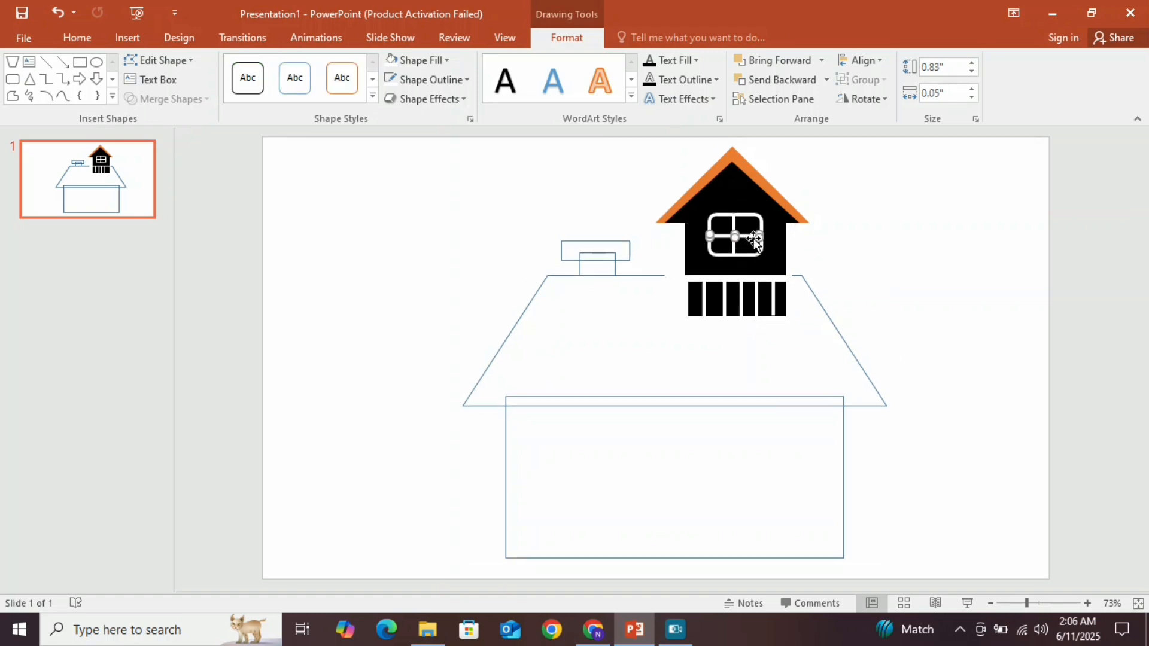
{"action": "left_click", "coordinate": [735, 226]}
{"action": "left_click", "coordinate": [735, 226]}
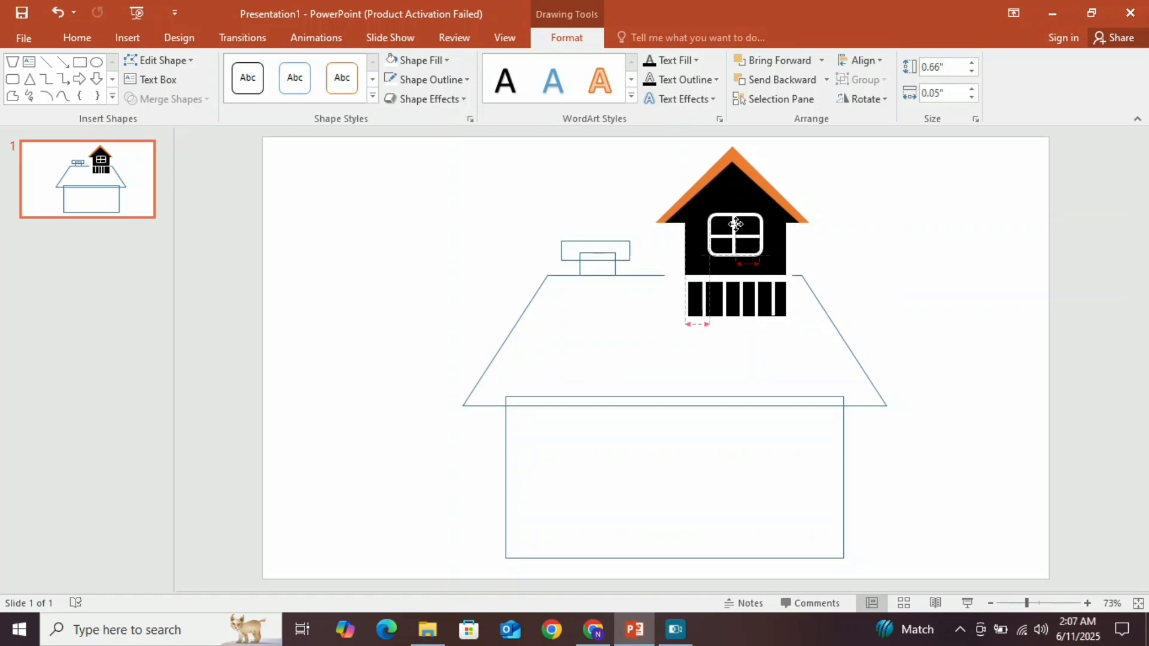
{"action": "left_click", "coordinate": [813, 244]}
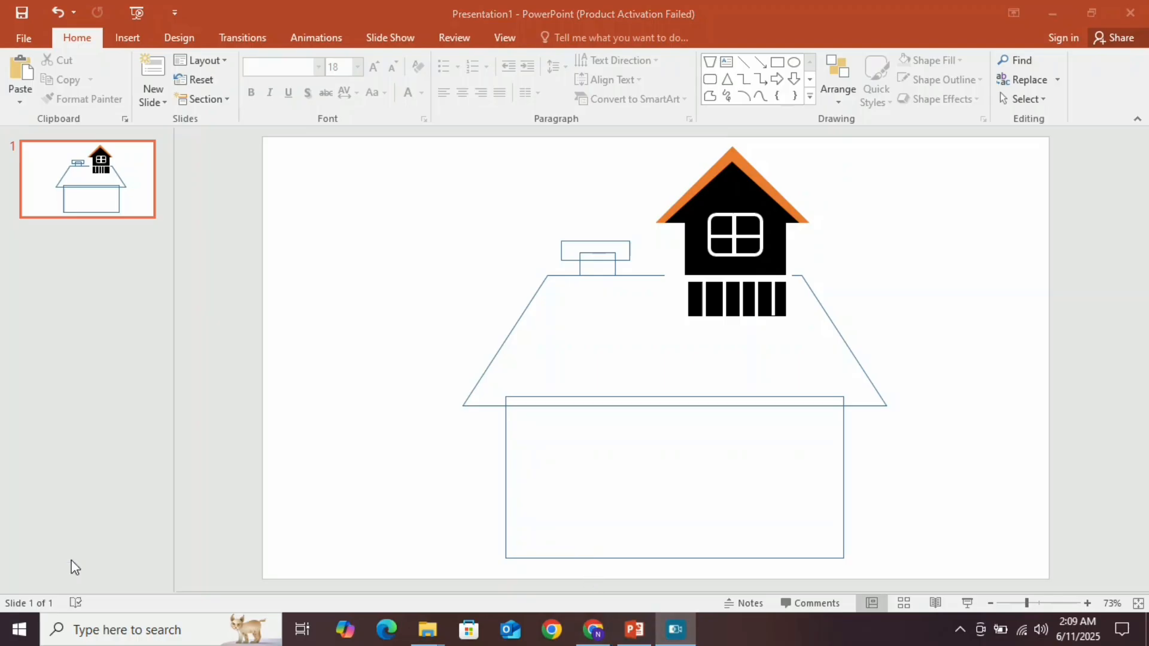
Draw a rounded rectangle doorstep at the house's lower right corner and place a copy beneath it, about 0.19" high and 1.41" wide
{"action": "left_click", "coordinate": [128, 38]}
{"action": "left_click", "coordinate": [293, 96]}
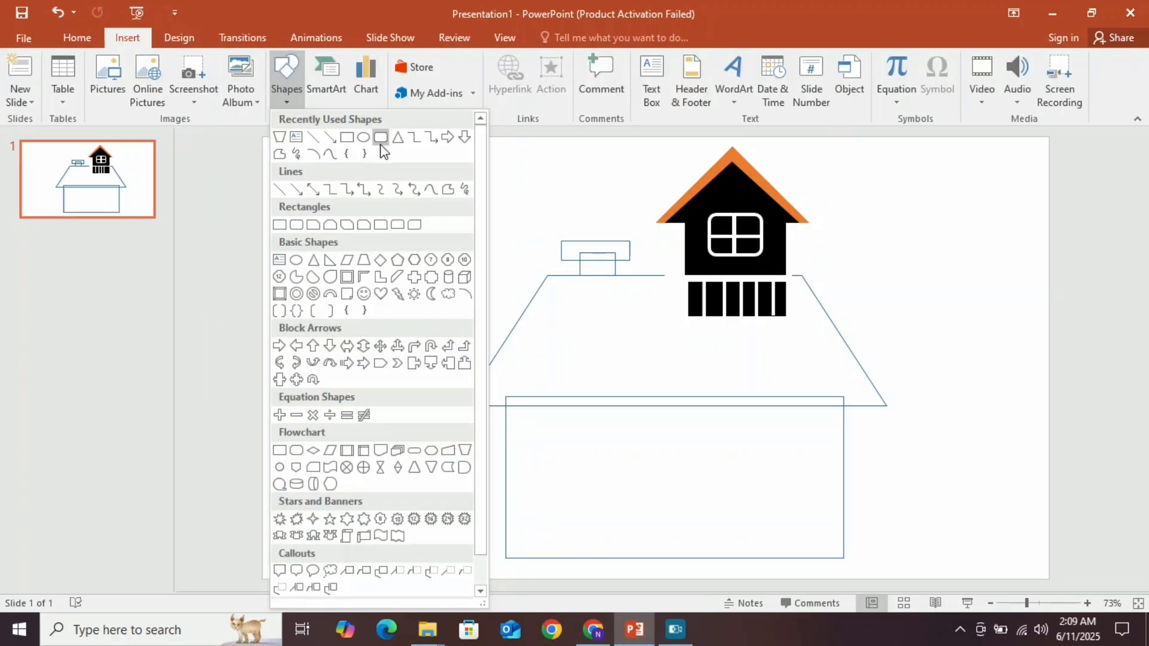
{"action": "left_click", "coordinate": [381, 138]}
{"action": "left_click_drag", "start_coordinate": [760, 543], "coordinate": [837, 574]}
{"action": "key", "text": "ctrl+c"}
{"action": "key", "text": "ctrl+v"}
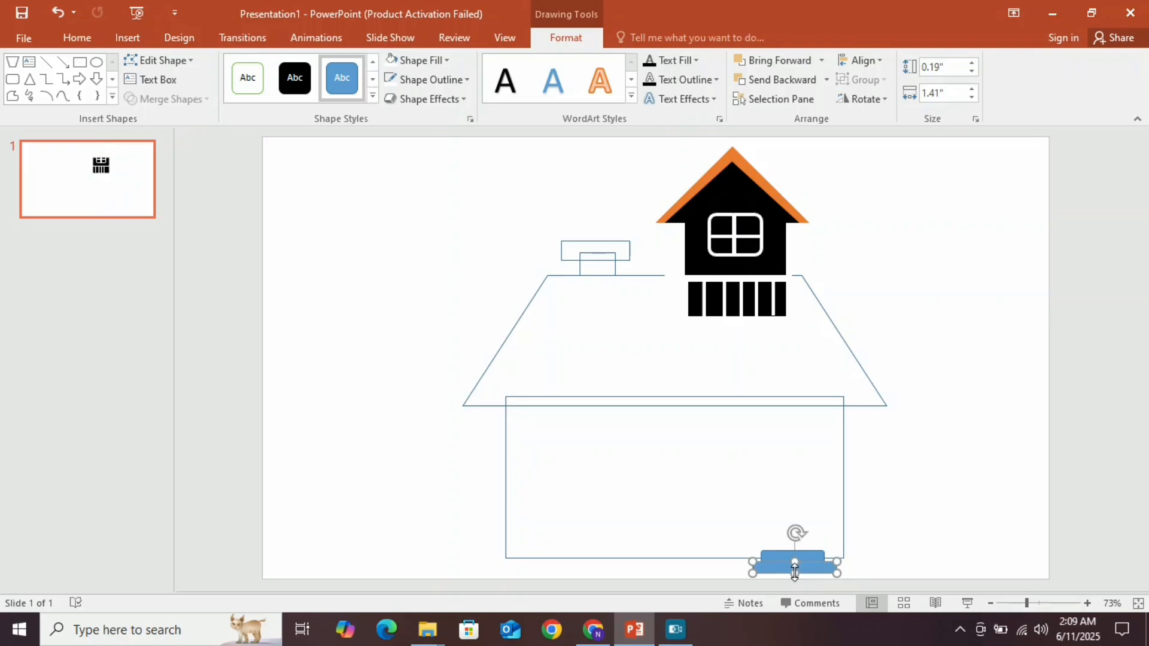
{"action": "left_click", "coordinate": [924, 532]}
Draw a rounded rectangle door about 1.73" high and 0.89" wide above the doorsteps
{"action": "left_click", "coordinate": [127, 37]}
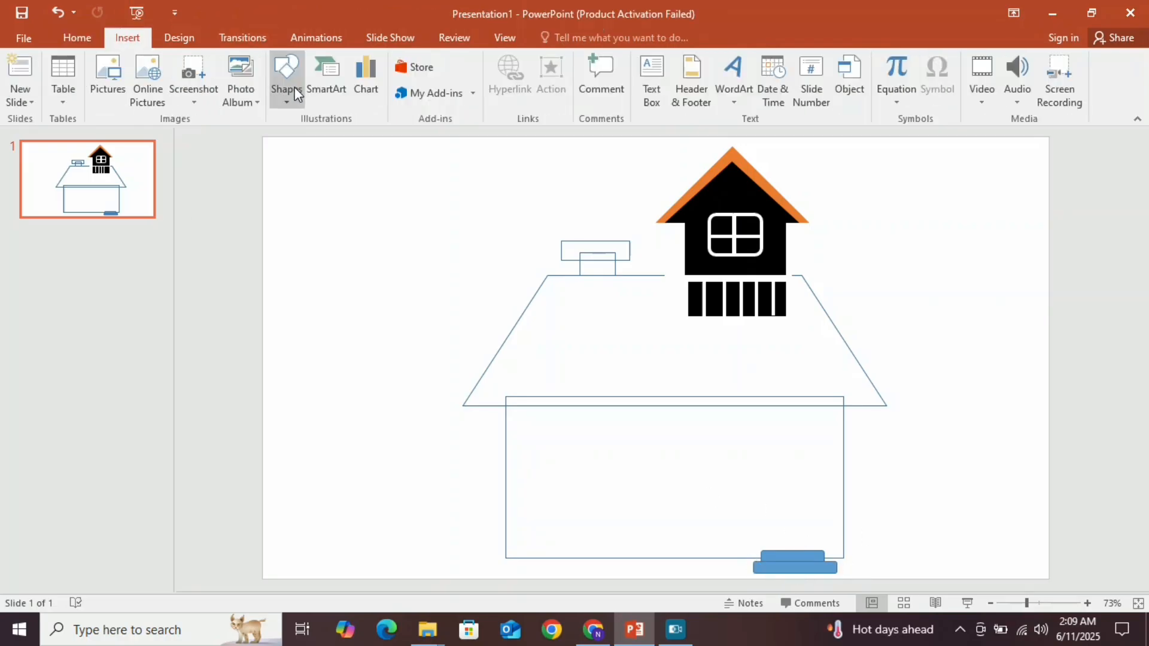
{"action": "left_click", "coordinate": [293, 90]}
{"action": "left_click", "coordinate": [383, 142]}
{"action": "mouse_move", "coordinate": [770, 456]}
{"action": "left_mouse_down"}
{"action": "mouse_move", "coordinate": [787, 544]}
{"action": "mouse_move", "coordinate": [824, 562]}
{"action": "mouse_move", "coordinate": [806, 513]}
{"action": "left_mouse_up"}
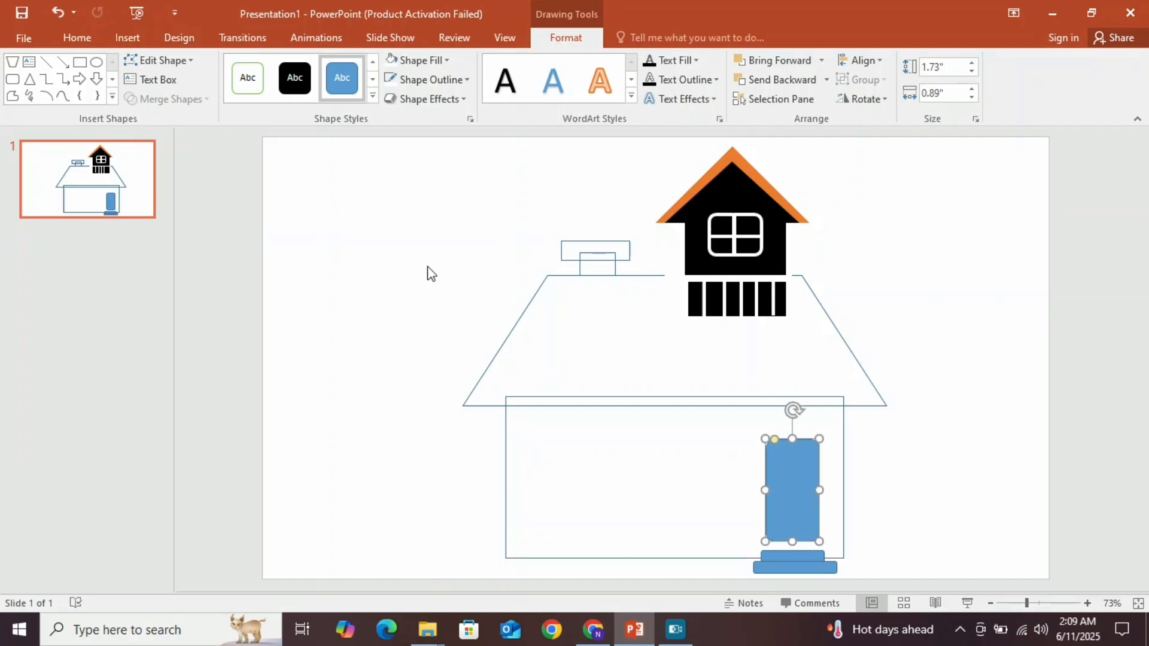
Draw a thin rectangle handle about 0.5" high and 0.05" wide near the door's right edge and apply the black shape style
{"action": "left_click", "coordinate": [80, 64]}
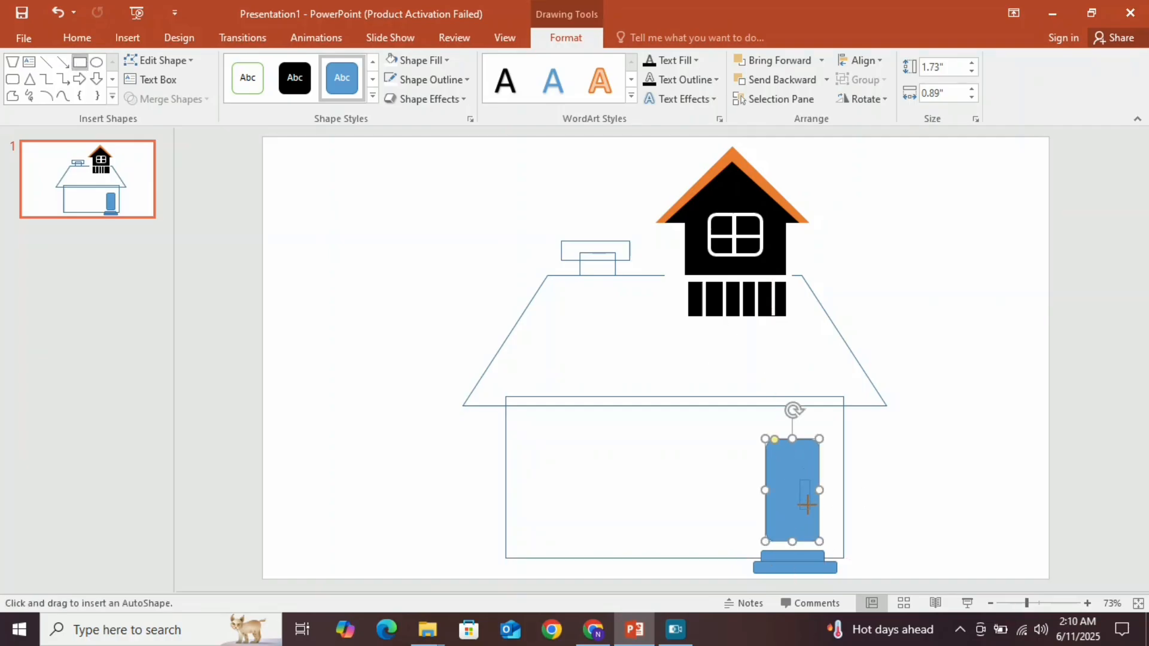
{"action": "left_click_drag", "start_coordinate": [807, 504], "coordinate": [809, 509]}
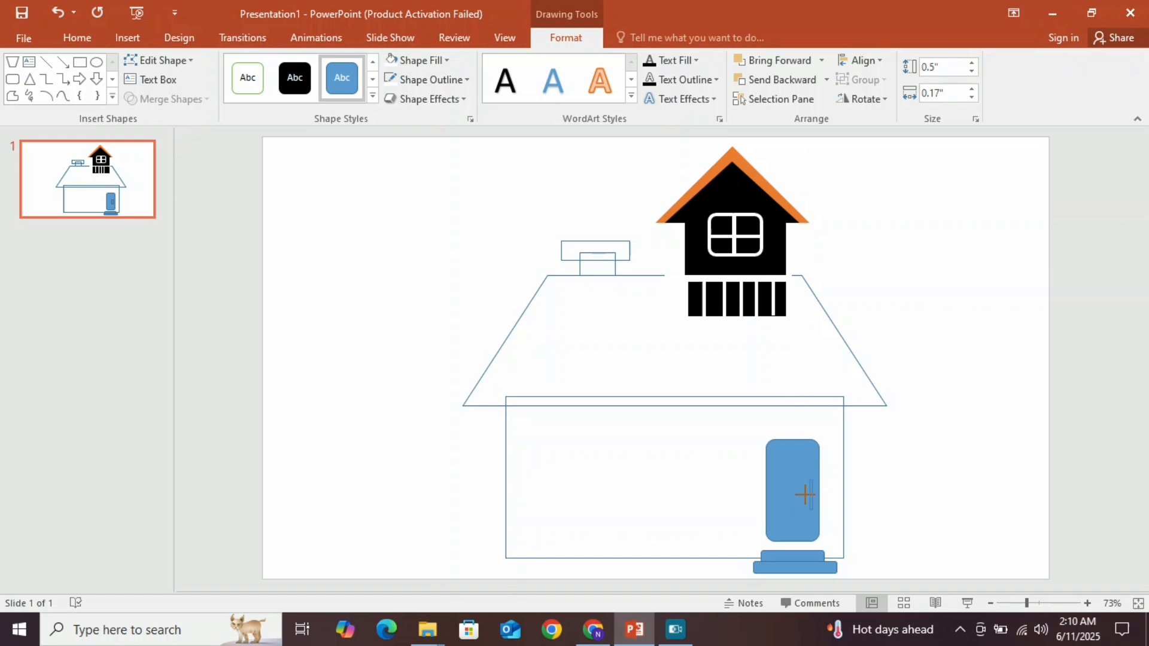
{"action": "left_click", "coordinate": [304, 82]}
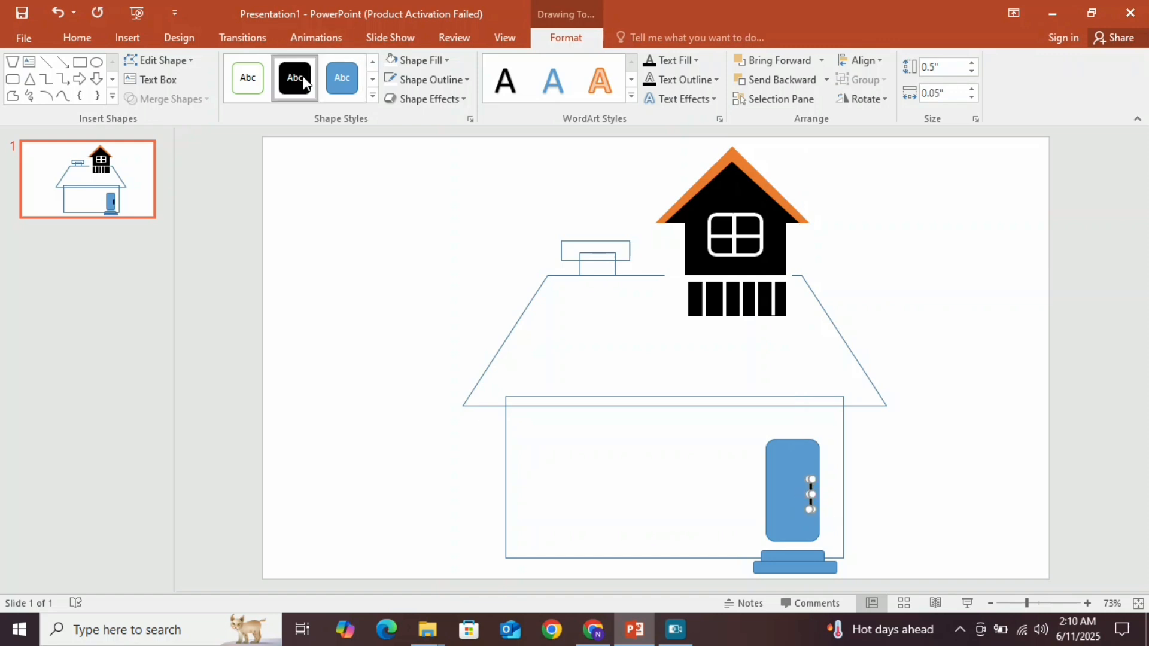
Group the tower window's rounded frame with its two crossing bars
{"action": "left_click", "coordinate": [735, 234]}
{"action": "left_click", "coordinate": [734, 234]}
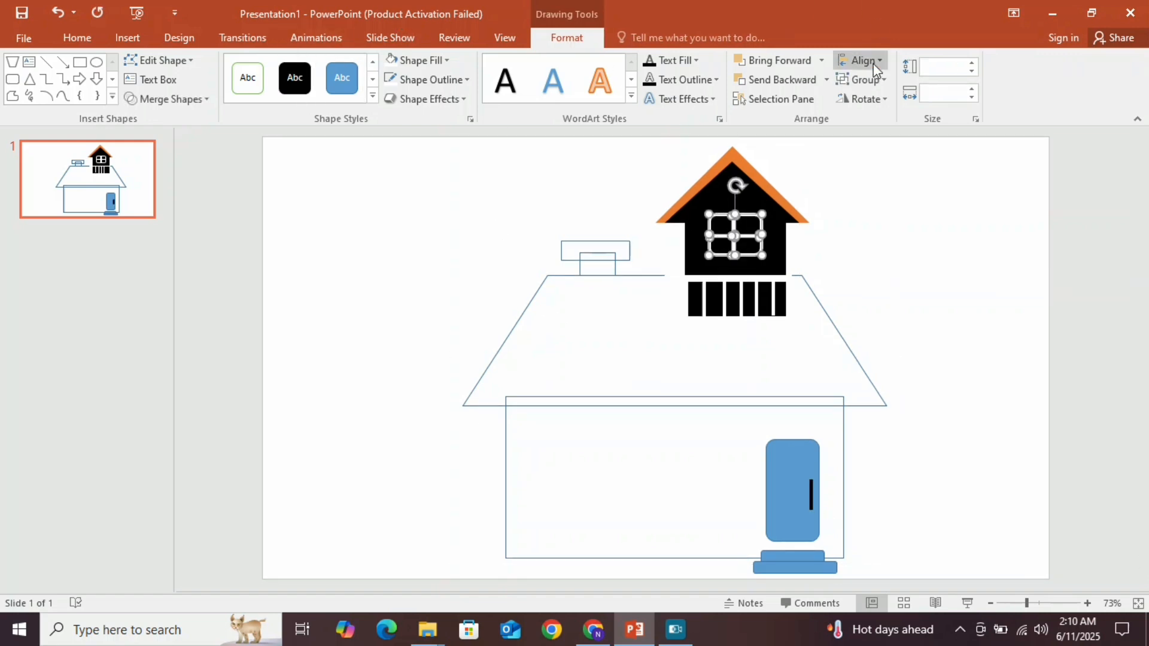
{"action": "left_click", "coordinate": [867, 81]}
{"action": "left_click", "coordinate": [869, 101]}
Copy the grouped window twice and place the copies side by side on the lower wall, left of the door
{"action": "key", "text": "ctrl+c"}
{"action": "key", "text": "ctrl+v"}
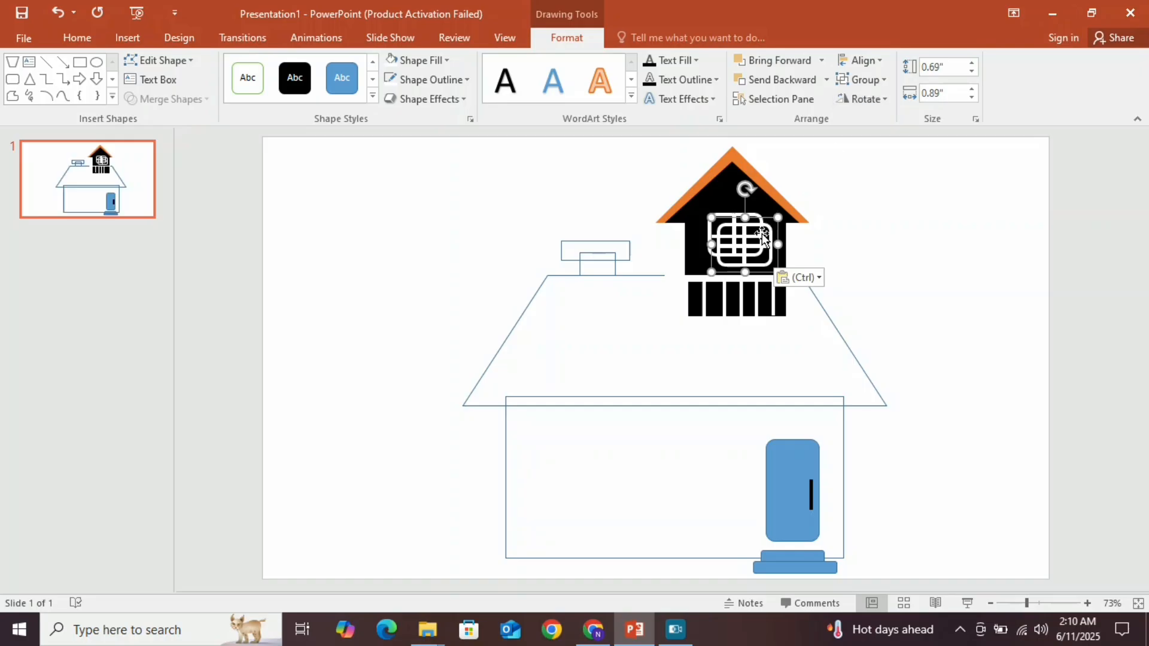
{"action": "left_click_drag", "start_coordinate": [759, 238], "coordinate": [626, 446]}
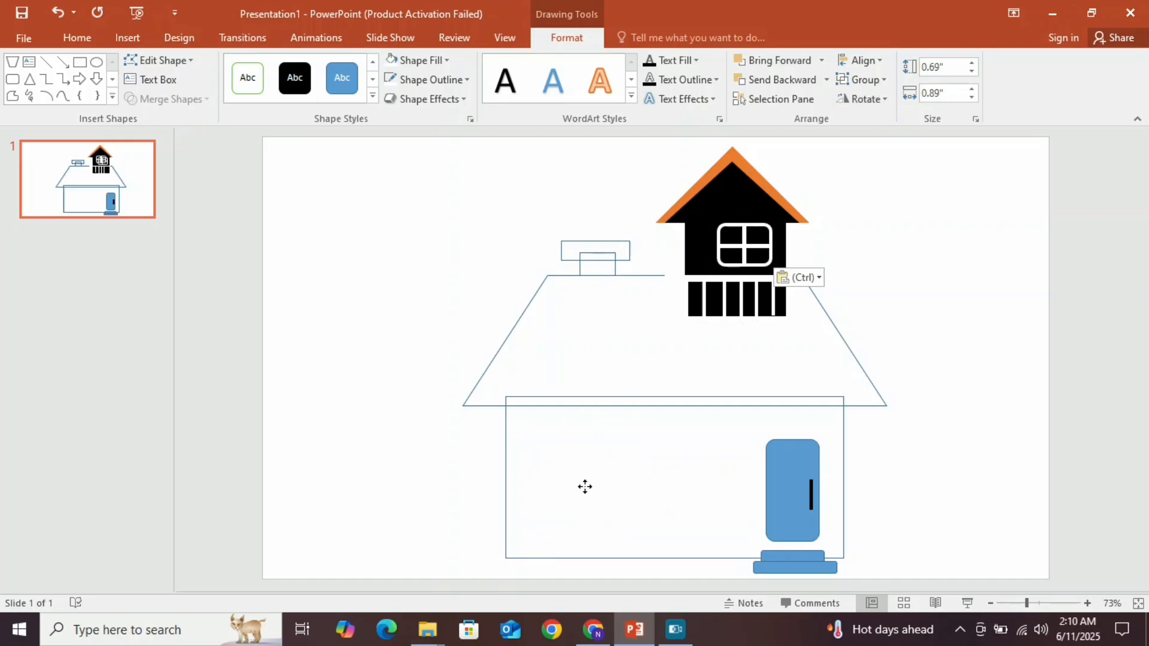
{"action": "left_click_drag", "start_coordinate": [585, 486], "coordinate": [585, 487]}
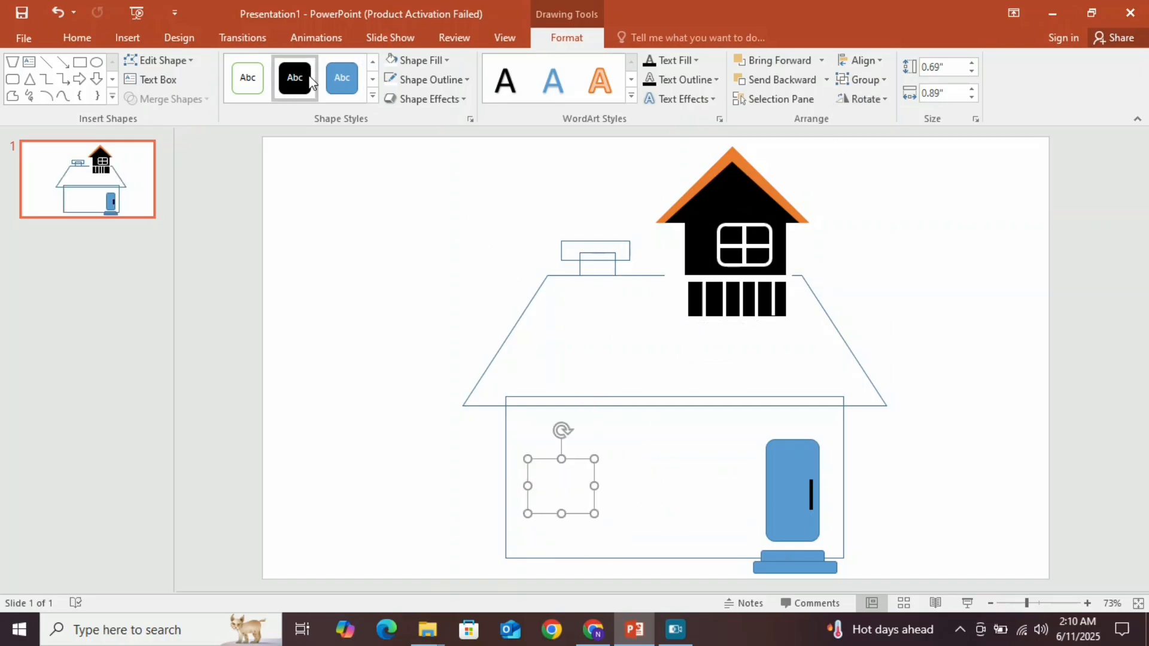
{"action": "left_click", "coordinate": [697, 444]}
{"action": "left_click", "coordinate": [551, 486]}
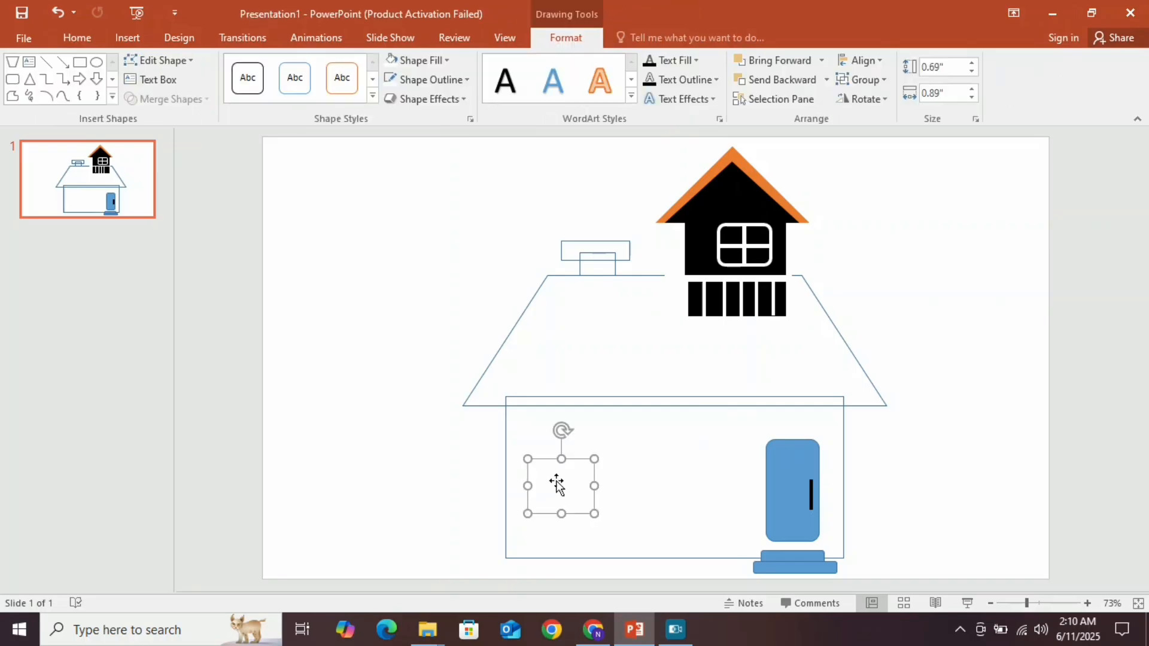
{"action": "key", "text": "ctrl+v"}
{"action": "left_click_drag", "start_coordinate": [554, 479], "coordinate": [671, 468]}
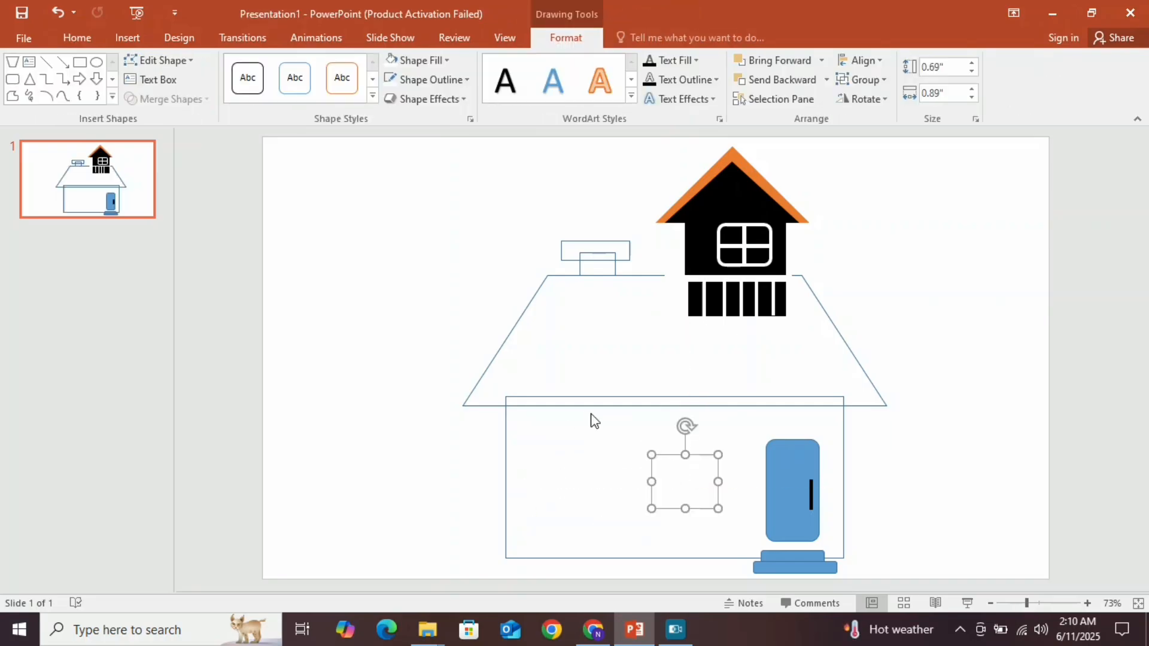
Fill the house's large lower wall rectangle with Black, Text 1
{"action": "left_click", "coordinate": [592, 418]}
{"action": "left_click", "coordinate": [582, 399]}
{"action": "left_click", "coordinate": [582, 399]}
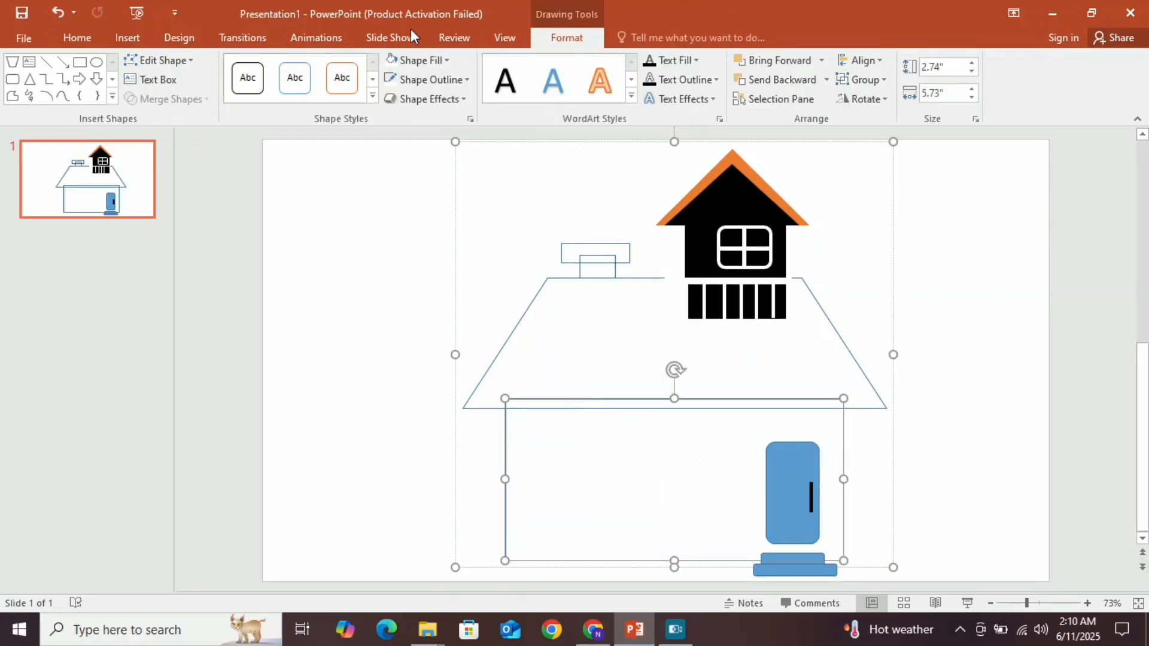
{"action": "left_click", "coordinate": [422, 61]}
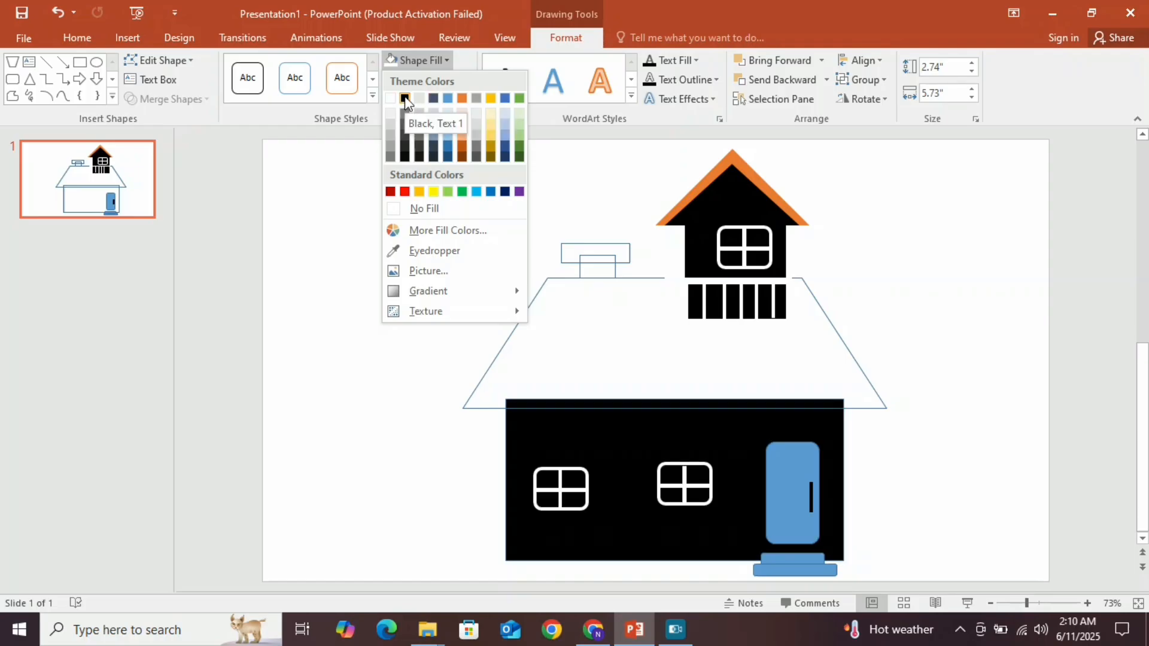
{"action": "left_click", "coordinate": [405, 98]}
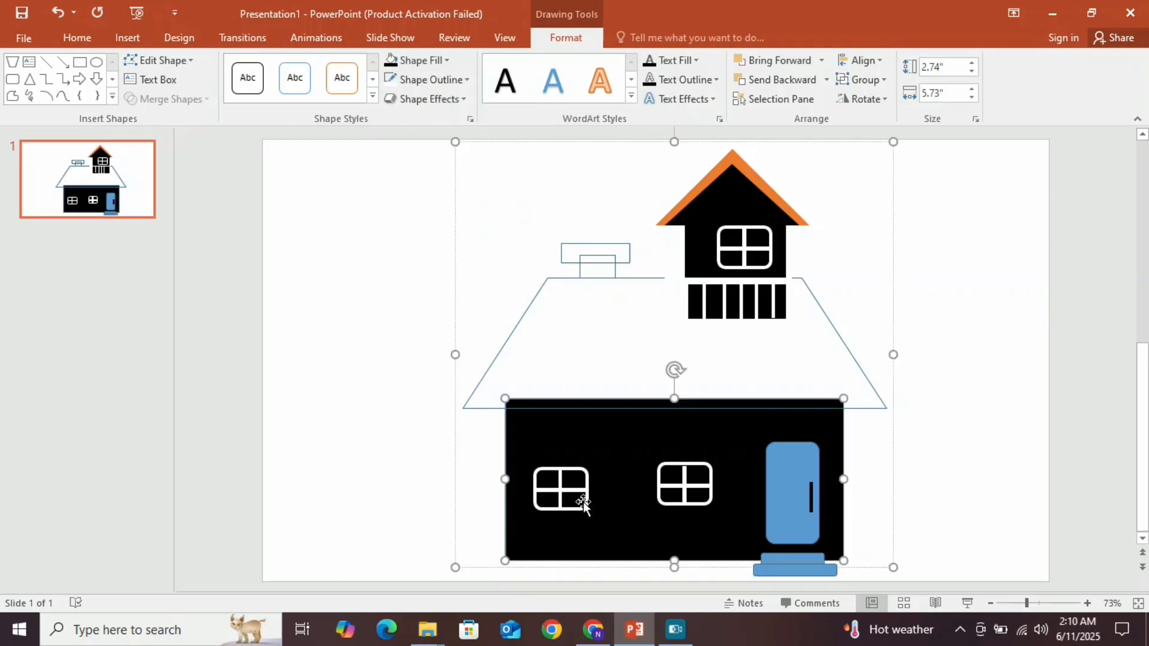
Fill the main roof trapezoid with a darker shade of orange and remove its outline
{"action": "left_click", "coordinate": [521, 319]}
{"action": "left_click", "coordinate": [449, 60]}
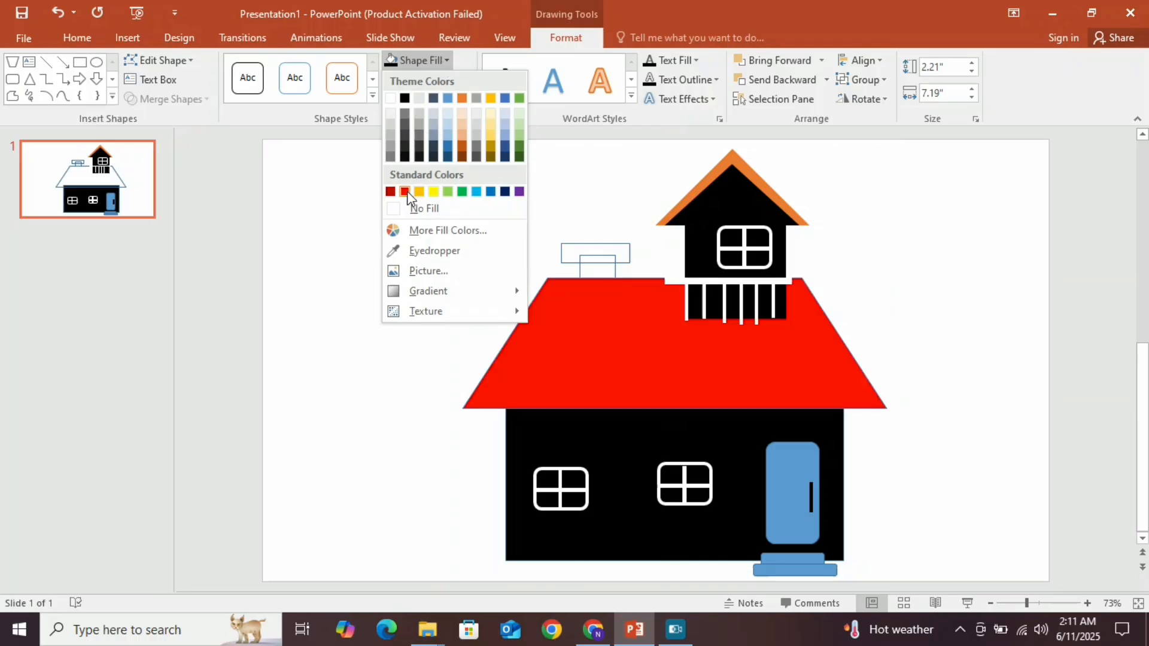
{"action": "left_click", "coordinate": [462, 150]}
{"action": "left_click", "coordinate": [458, 80]}
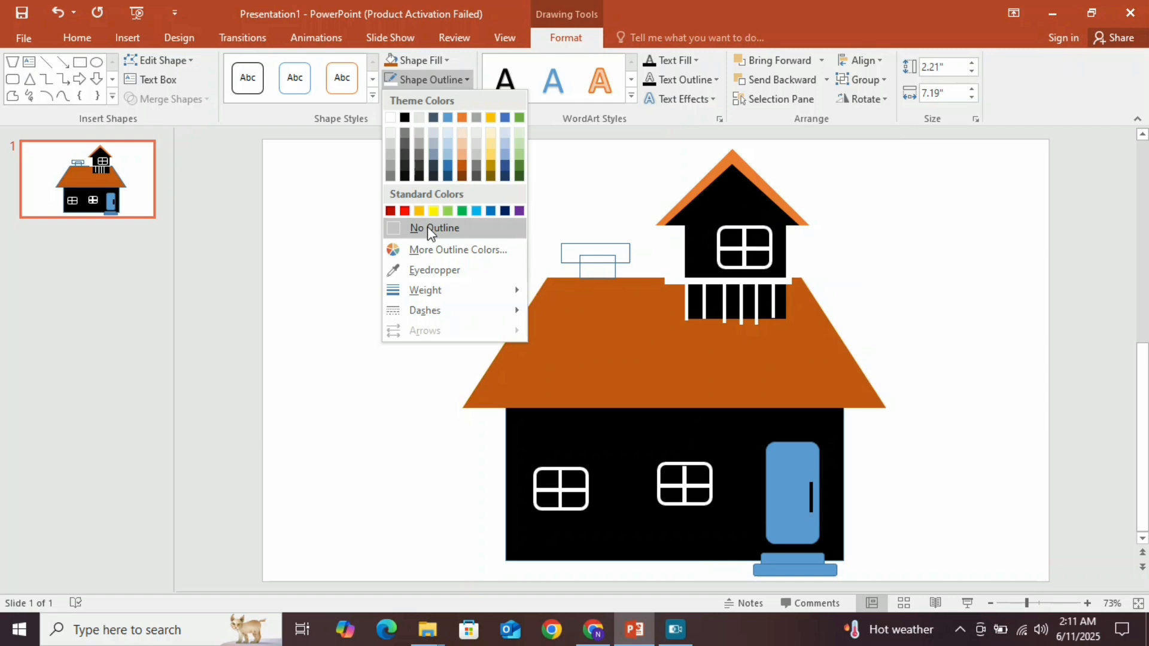
{"action": "left_click", "coordinate": [426, 227]}
Fill the chimney's wide cap rectangle with yellow and remove its outline
{"action": "left_click", "coordinate": [608, 251]}
{"action": "left_click", "coordinate": [429, 63]}
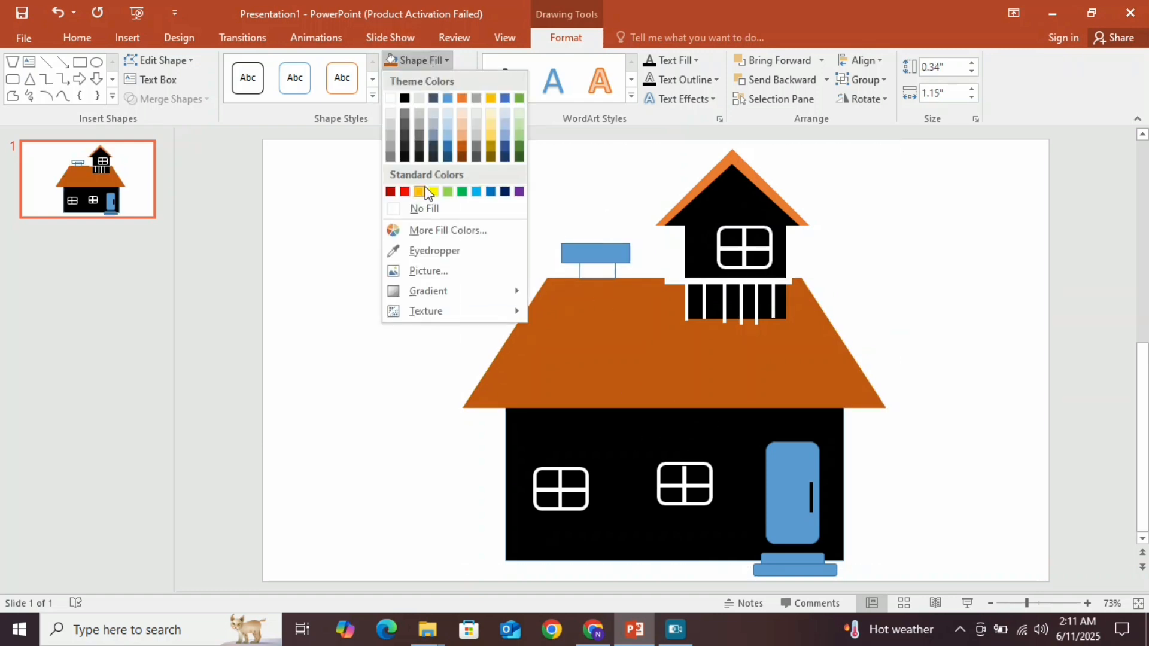
{"action": "left_click", "coordinate": [433, 210]}
{"action": "left_click", "coordinate": [448, 79]}
{"action": "left_click", "coordinate": [425, 228]}
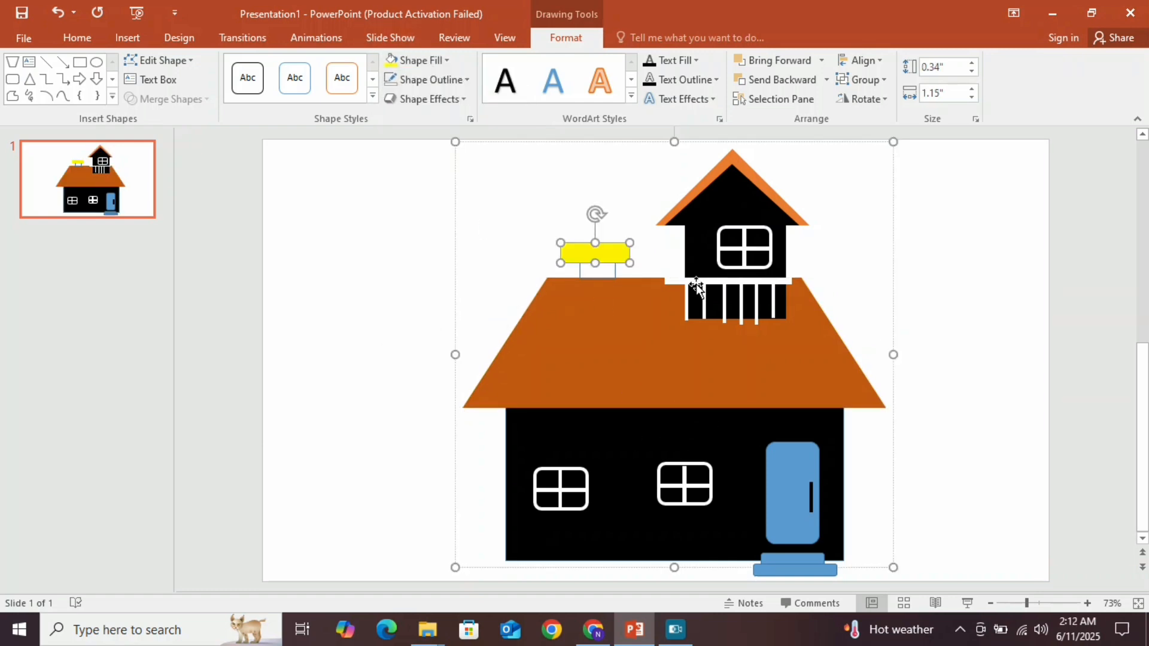
Fill the chimney's base rectangle with black and open its outline options
{"action": "left_click", "coordinate": [596, 269]}
{"action": "left_click", "coordinate": [416, 60]}
{"action": "left_click", "coordinate": [404, 99]}
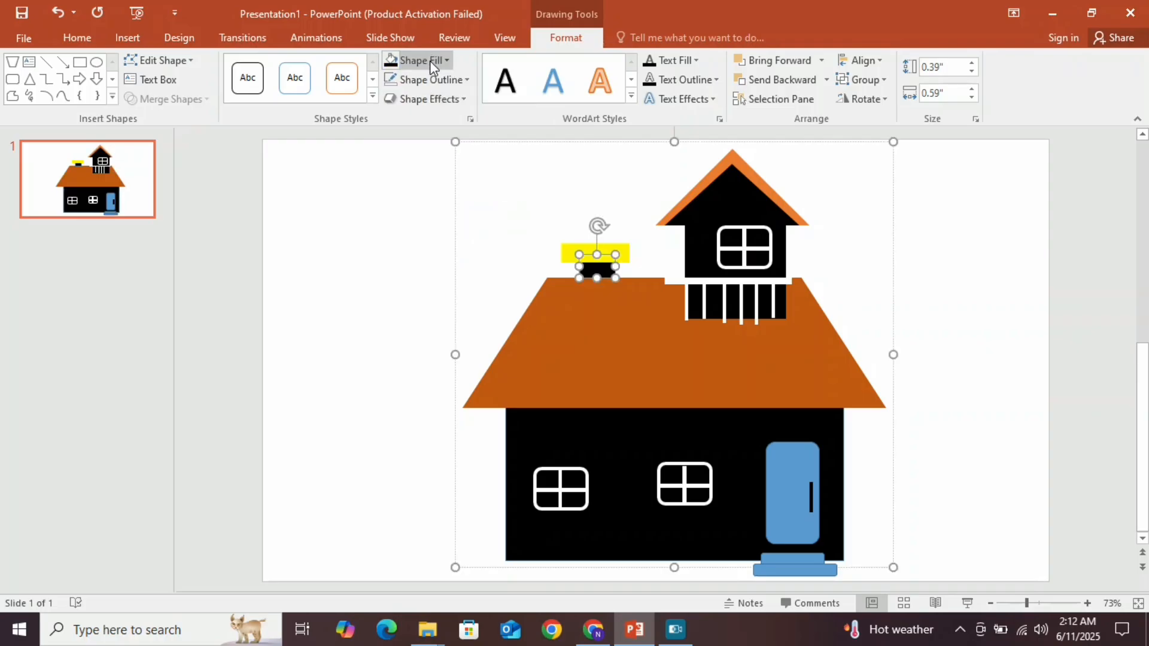
{"action": "left_click", "coordinate": [431, 80]}
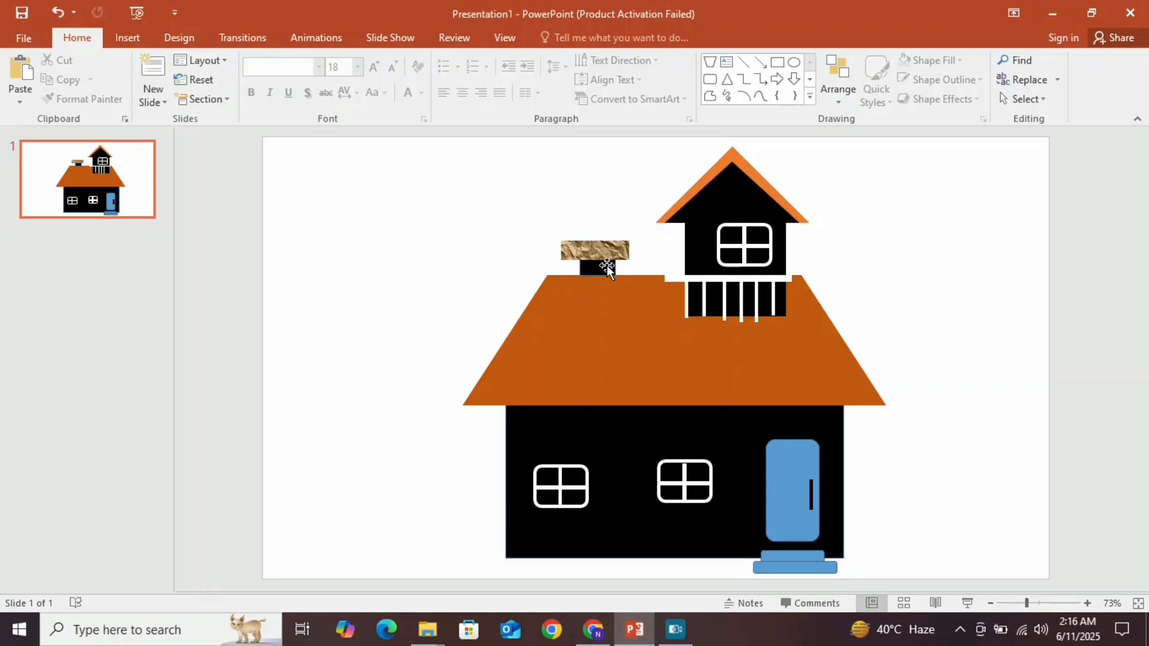
{"action": "left_click", "coordinate": [607, 265]}
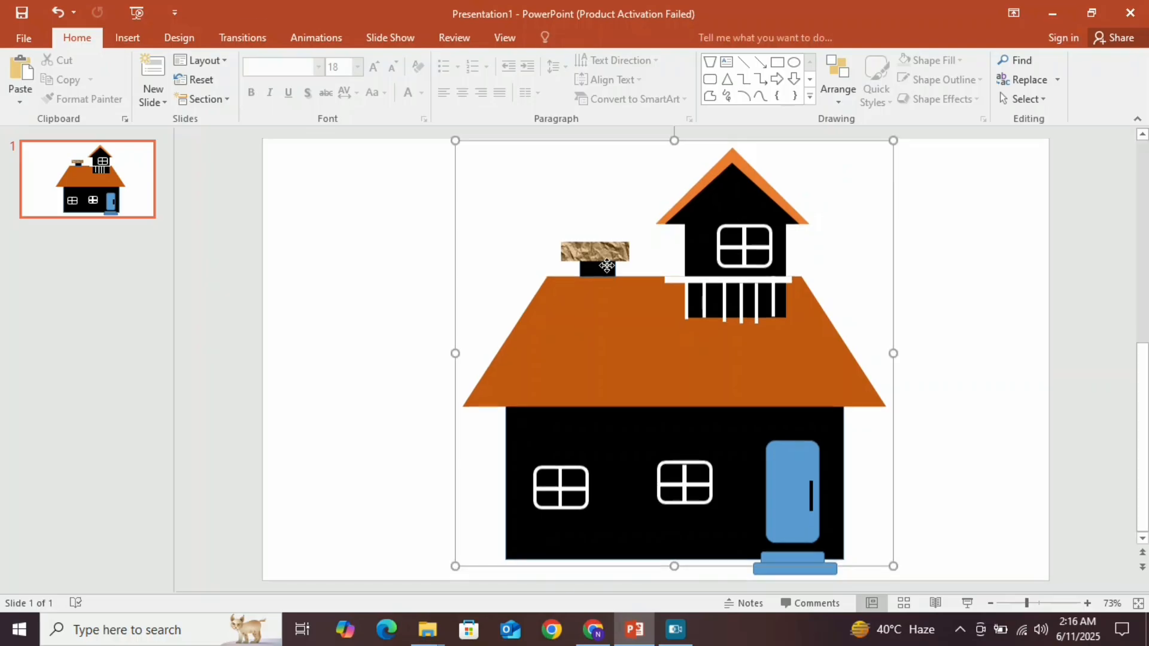
{"action": "left_click", "coordinate": [606, 264]}
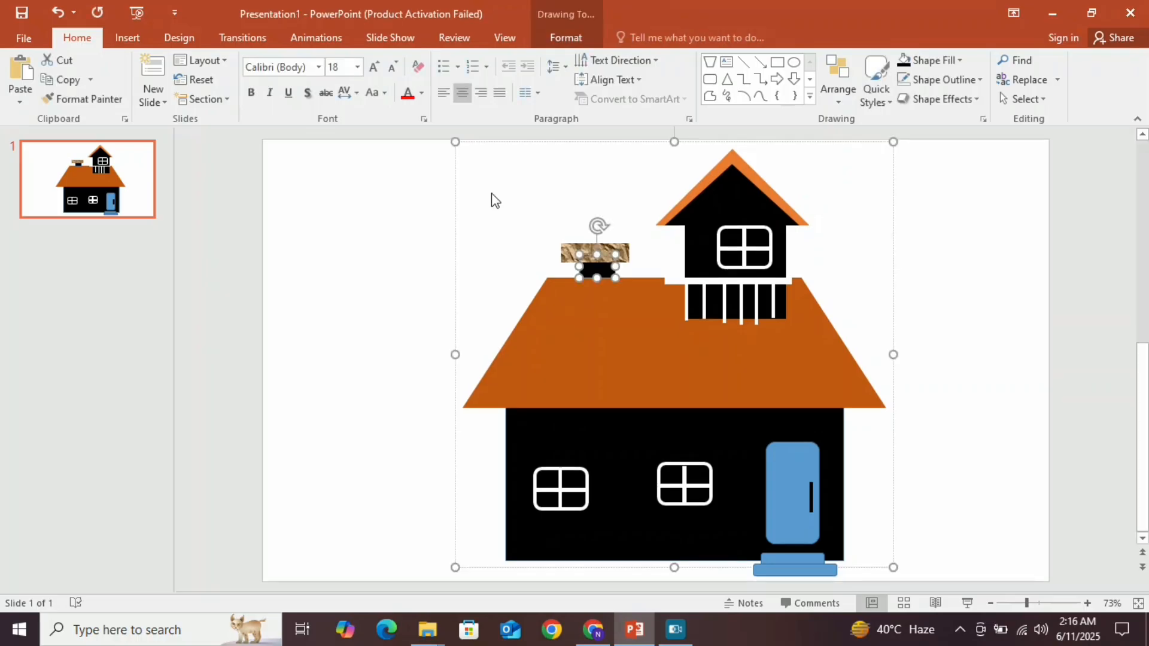
{"action": "left_click", "coordinate": [570, 39]}
{"action": "left_click", "coordinate": [444, 61]}
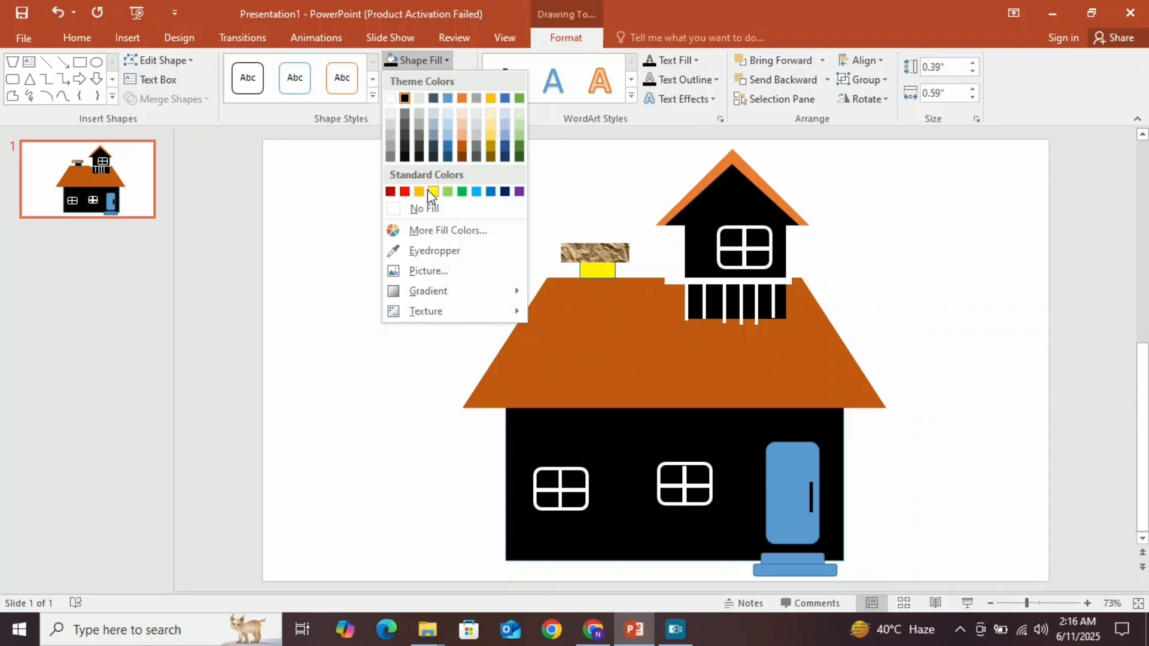
{"action": "left_click", "coordinate": [613, 341]}
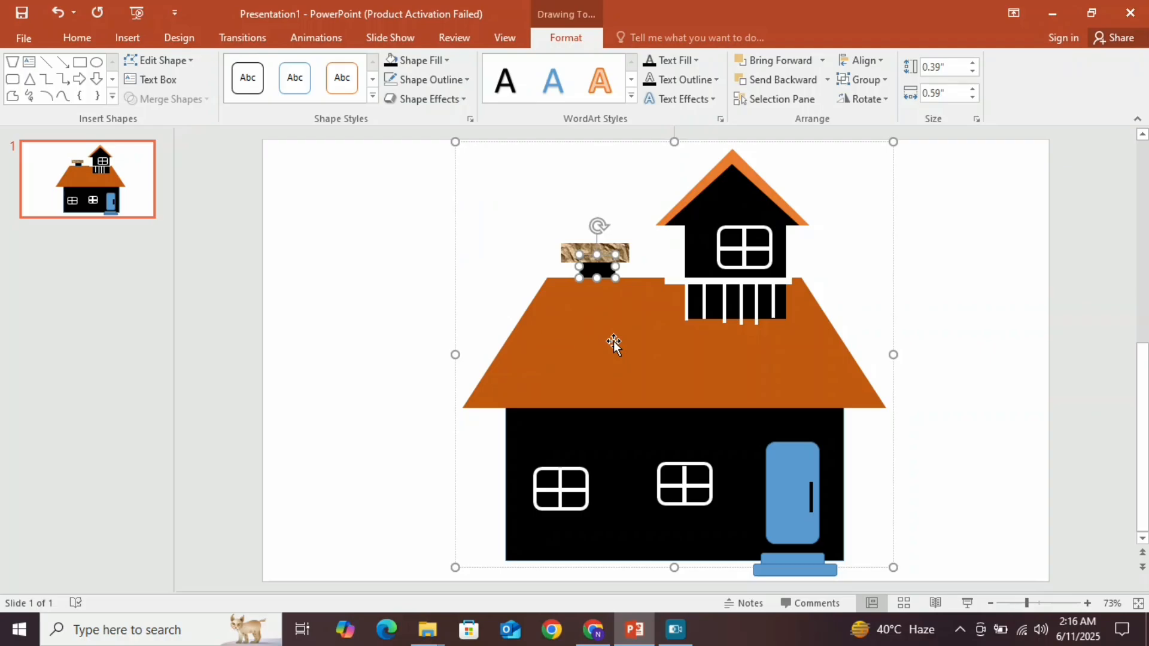
{"action": "left_click", "coordinate": [613, 341]}
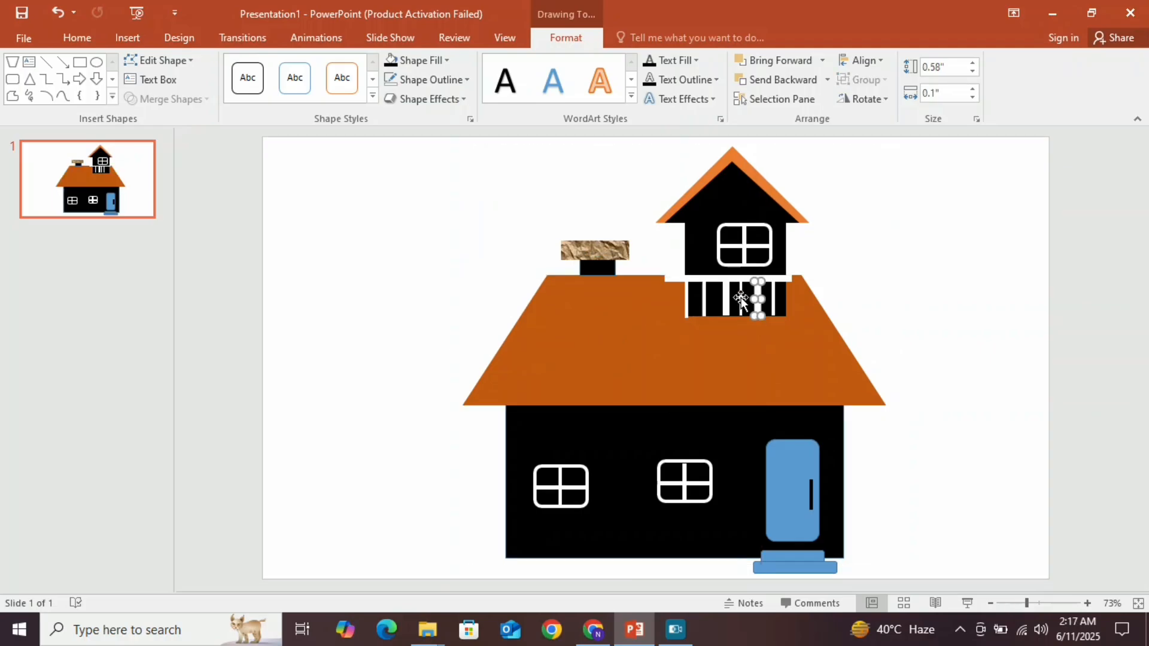
Fit the white railing's horizontal bar to the tower's edges and space the vertical bars evenly beneath it
{"action": "left_click", "coordinate": [688, 306]}
{"action": "left_click", "coordinate": [689, 304]}
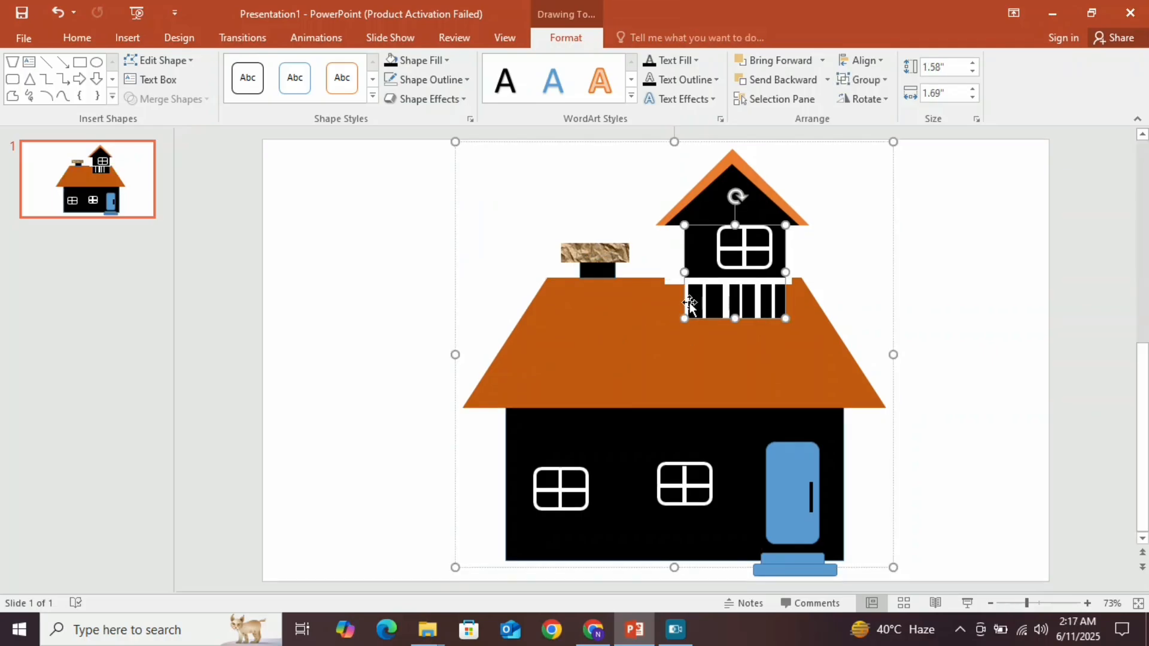
{"action": "left_click", "coordinate": [687, 279]}
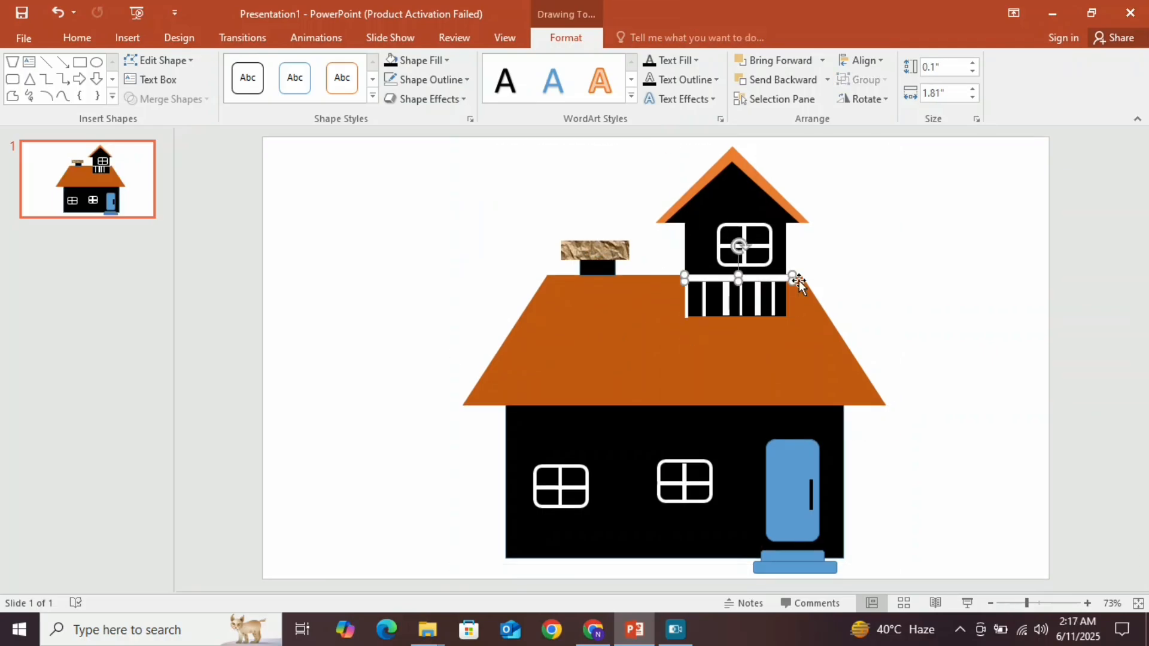
{"action": "left_click", "coordinate": [748, 304]}
{"action": "left_click", "coordinate": [725, 302]}
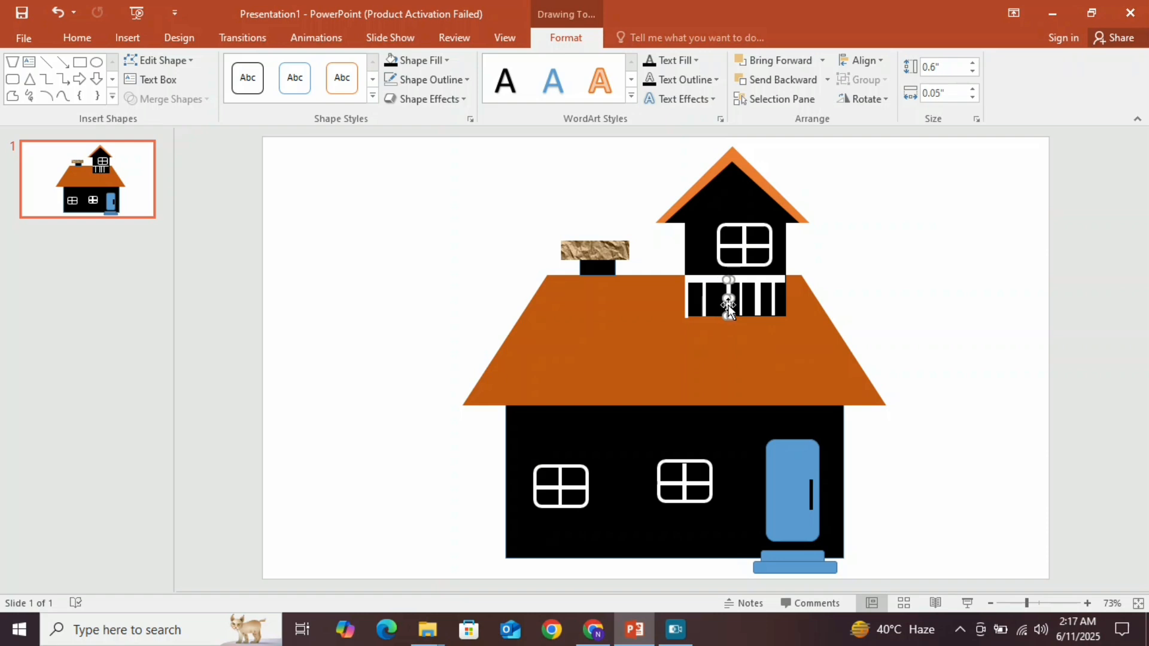
{"action": "left_click_drag", "start_coordinate": [725, 305], "coordinate": [722, 306]}
{"action": "left_click_drag", "start_coordinate": [687, 317], "coordinate": [686, 315]}
{"action": "left_click", "coordinate": [758, 300]}
{"action": "left_click_drag", "start_coordinate": [755, 300], "coordinate": [758, 299]}
Fill the door with a beige parchment-like texture
{"action": "left_click", "coordinate": [792, 490]}
{"action": "left_click", "coordinate": [419, 61]}
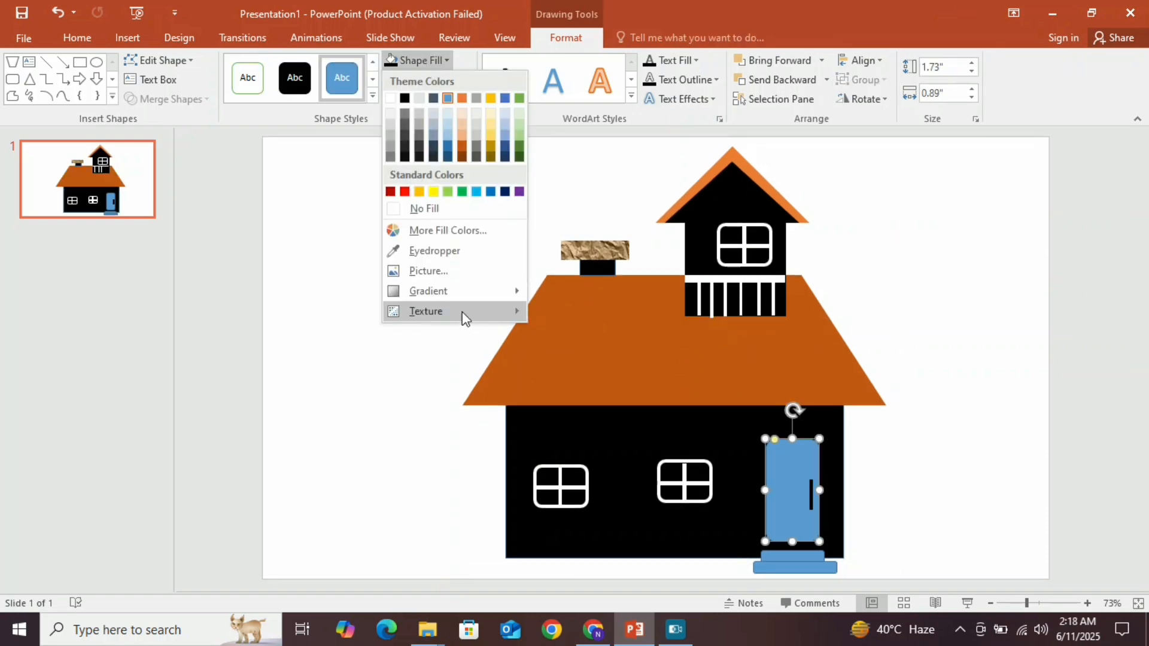
{"action": "mouse_move", "coordinate": [464, 312]}
{"action": "left_click", "coordinate": [794, 425]}
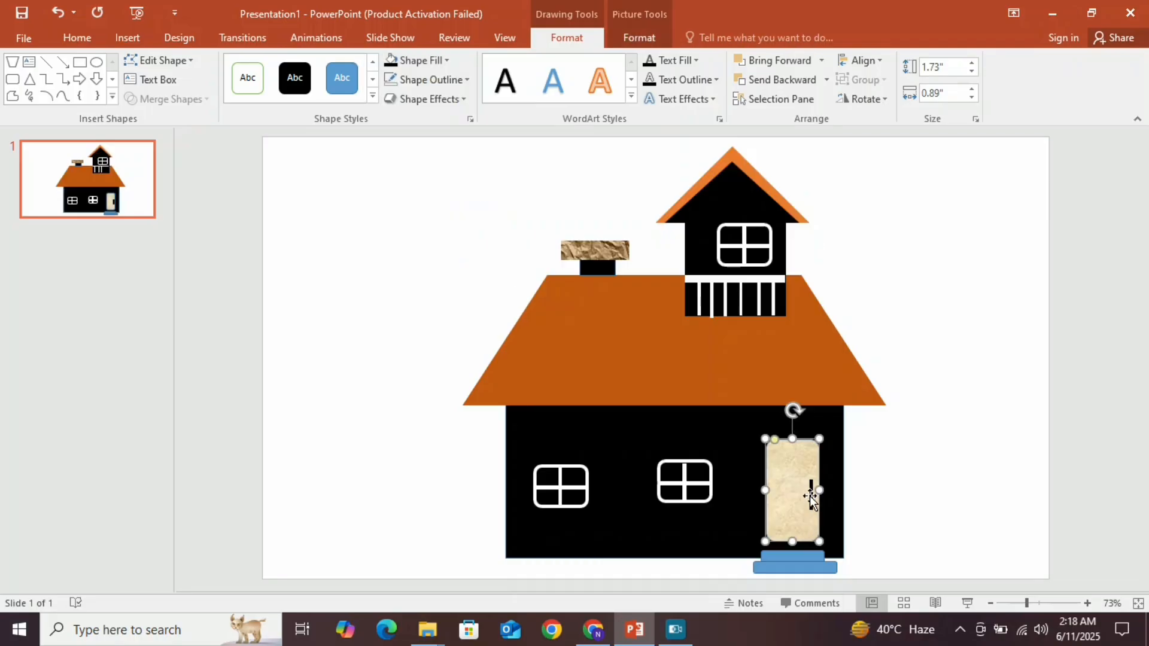
Fill the two steps below the door with golden yellow and remove their outlines
{"action": "left_click", "coordinate": [803, 558]}
{"action": "left_click", "coordinate": [413, 59]}
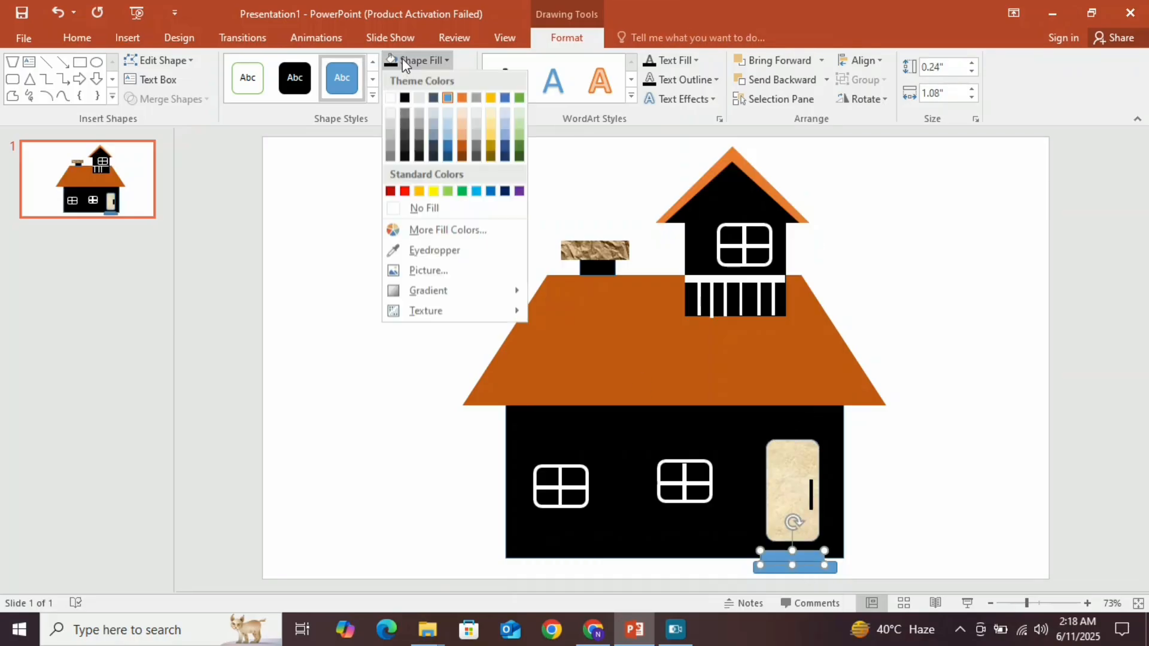
{"action": "left_click", "coordinate": [419, 192]}
{"action": "left_click", "coordinate": [434, 79]}
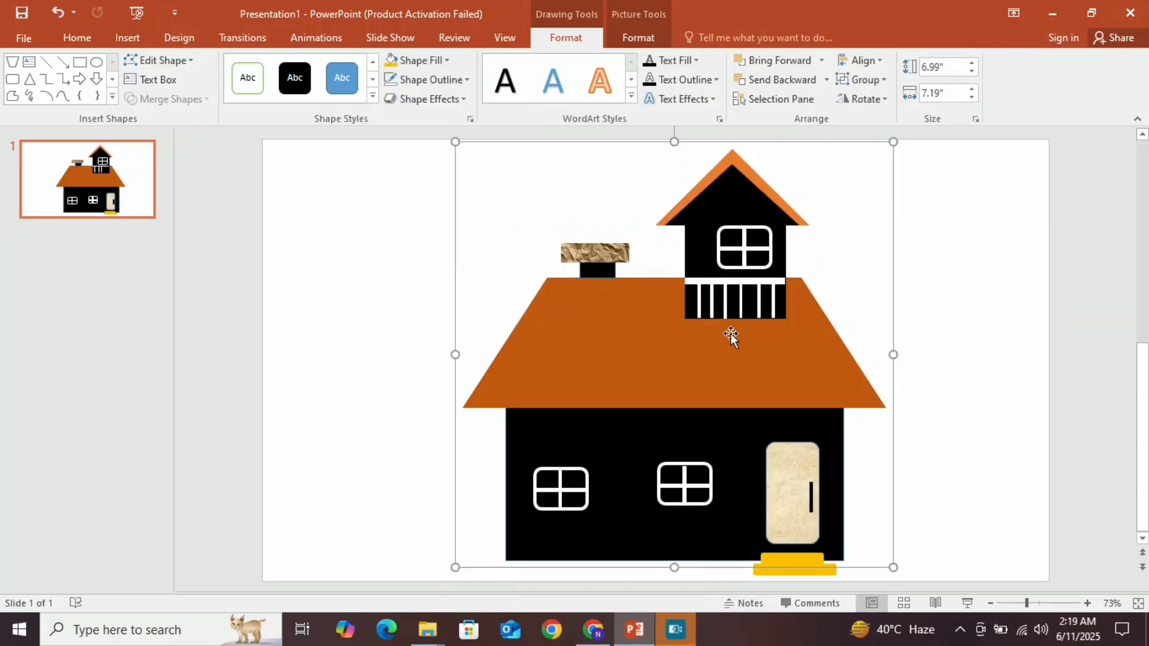
Reposition the two lower-wall windows closer together and level them at the same height
{"action": "left_click", "coordinate": [659, 475]}
{"action": "left_click", "coordinate": [659, 478]}
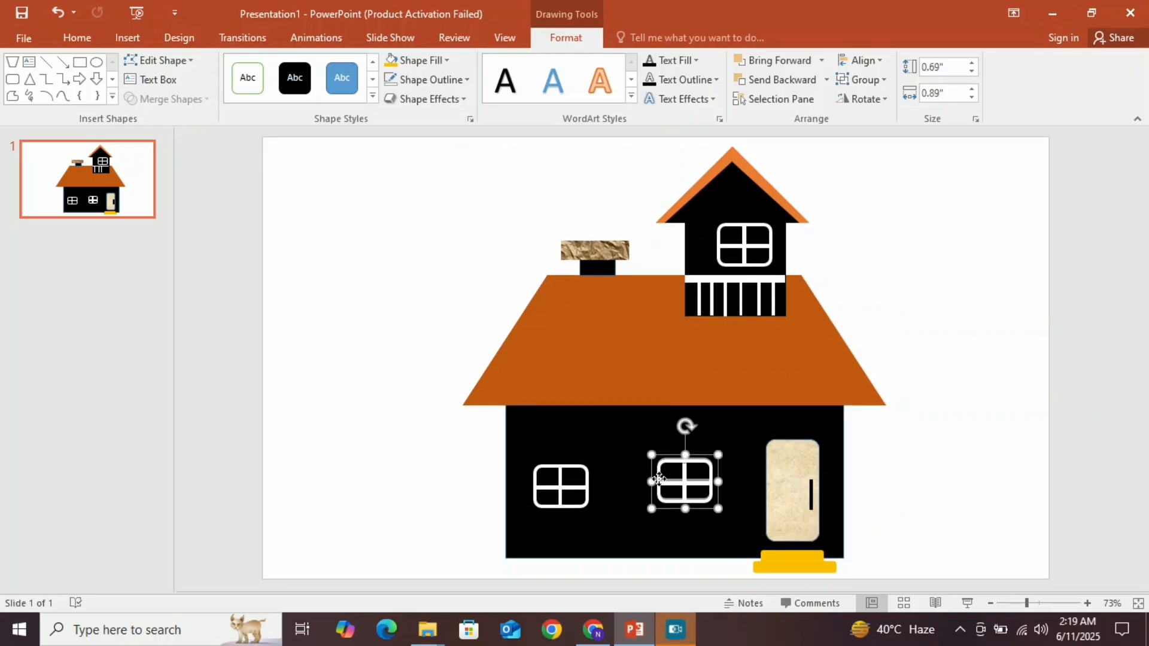
{"action": "left_click_drag", "start_coordinate": [659, 479], "coordinate": [594, 487]}
{"action": "left_click", "coordinate": [849, 461]}
{"action": "left_click", "coordinate": [548, 480]}
{"action": "key", "text": "ctrl+z"}
{"action": "left_click", "coordinate": [595, 483]}
{"action": "left_click", "coordinate": [641, 451]}
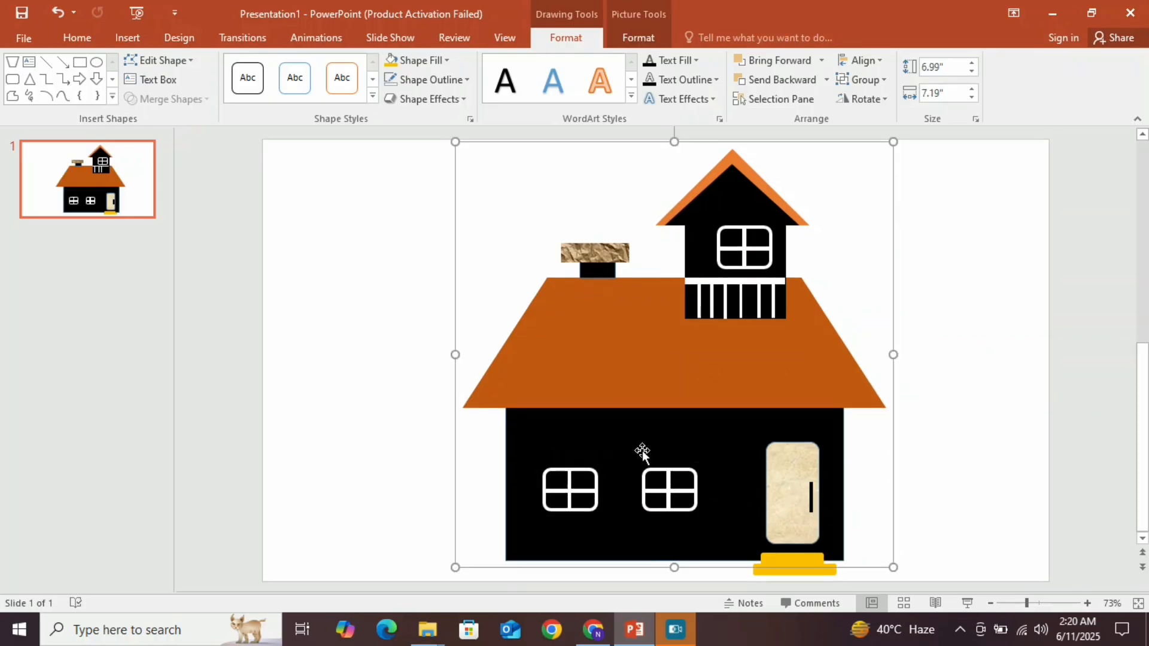
Group all the house shapes and move the house to the right side of the slide
{"action": "key", "text": "ctrl+a"}
{"action": "key", "text": "ctrl+g"}
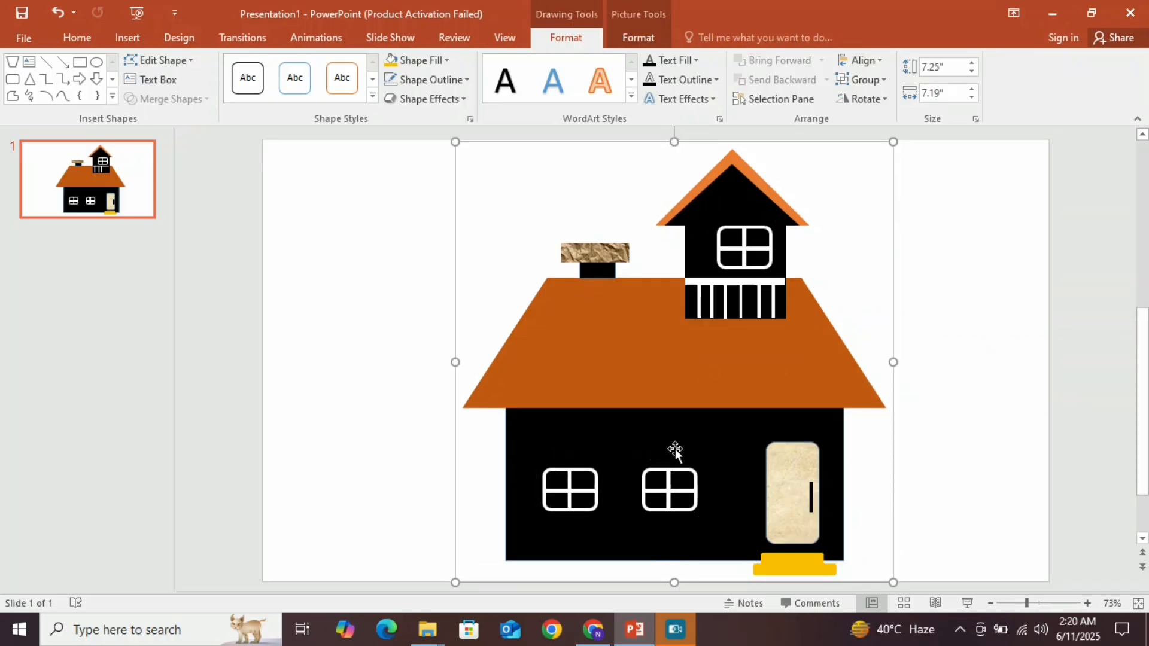
{"action": "left_click_drag", "start_coordinate": [675, 454], "coordinate": [747, 441]}
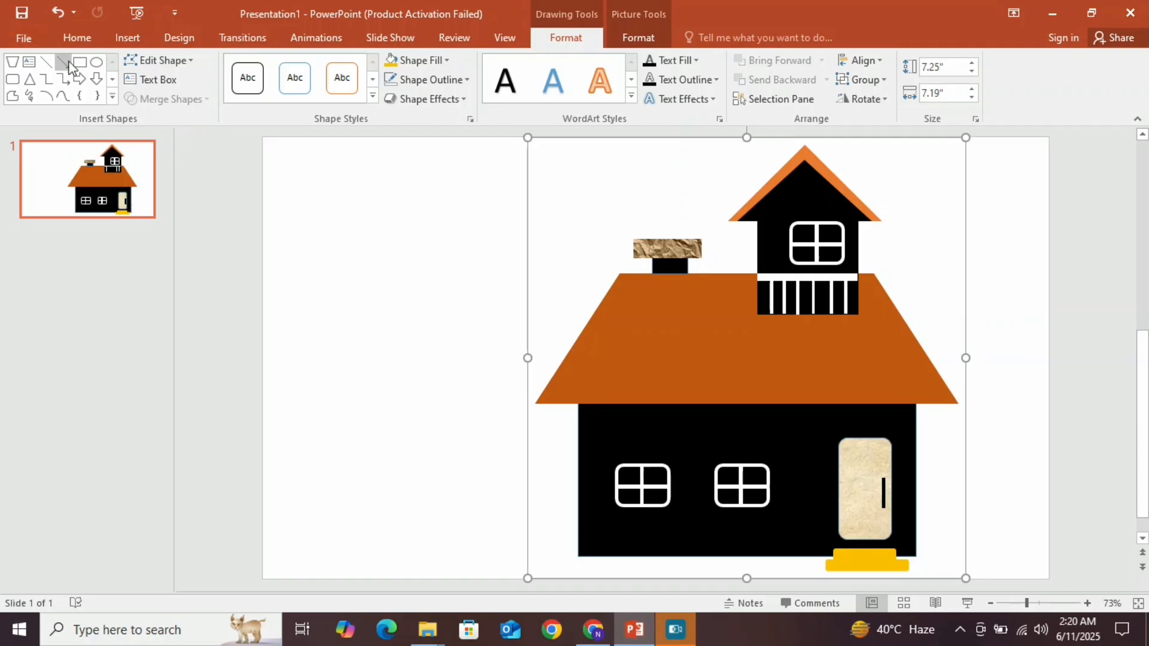
Build a horizontal pencil in the slide's upper-left corner from a rounded rectangle and a right-pointing triangle, and group the two shapes
{"action": "left_click", "coordinate": [18, 79]}
{"action": "mouse_move", "coordinate": [256, 137]}
{"action": "left_mouse_down"}
{"action": "mouse_move", "coordinate": [389, 169]}
{"action": "mouse_move", "coordinate": [358, 154]}
{"action": "mouse_move", "coordinate": [360, 165]}
{"action": "left_mouse_up"}
{"action": "left_click", "coordinate": [883, 99]}
{"action": "left_click", "coordinate": [885, 118]}
{"action": "left_click", "coordinate": [403, 184]}
{"action": "left_click", "coordinate": [353, 150]}
{"action": "left_click_drag", "start_coordinate": [352, 147], "coordinate": [360, 166]}
{"action": "left_click_drag", "start_coordinate": [446, 174], "coordinate": [244, 132]}
{"action": "key", "text": "ctrl+g"}
Copy the grouped pencil and paste eight duplicates
{"action": "key", "text": "ctrl+c"}
{"action": "key", "text": "ctrl+v"}
{"action": "key", "text": "ctrl+v"}
{"action": "key", "text": "ctrl+v"}
{"action": "key", "text": "ctrl+v"}
{"action": "key", "text": "ctrl+v"}
{"action": "key", "text": "ctrl+v"}
{"action": "key", "text": "ctrl+v"}
{"action": "key", "text": "ctrl+v"}
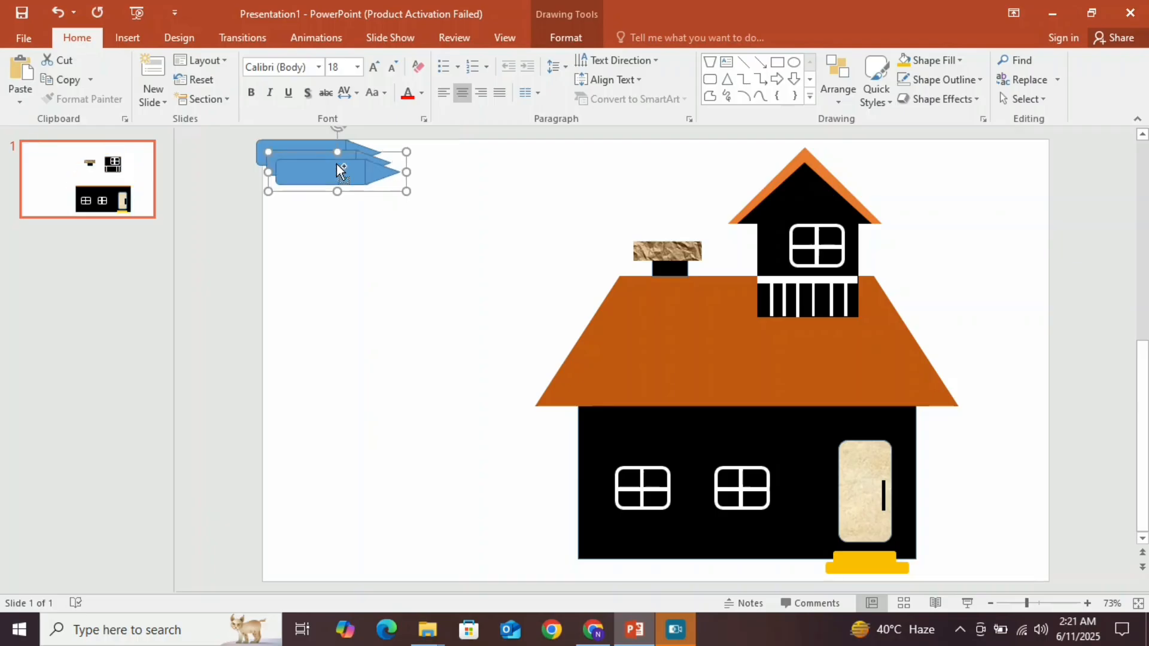
Stack the eight pencil copies edge to edge along the slide's left side, upwards from the lower corner
{"action": "left_click_drag", "start_coordinate": [421, 231], "coordinate": [341, 569]}
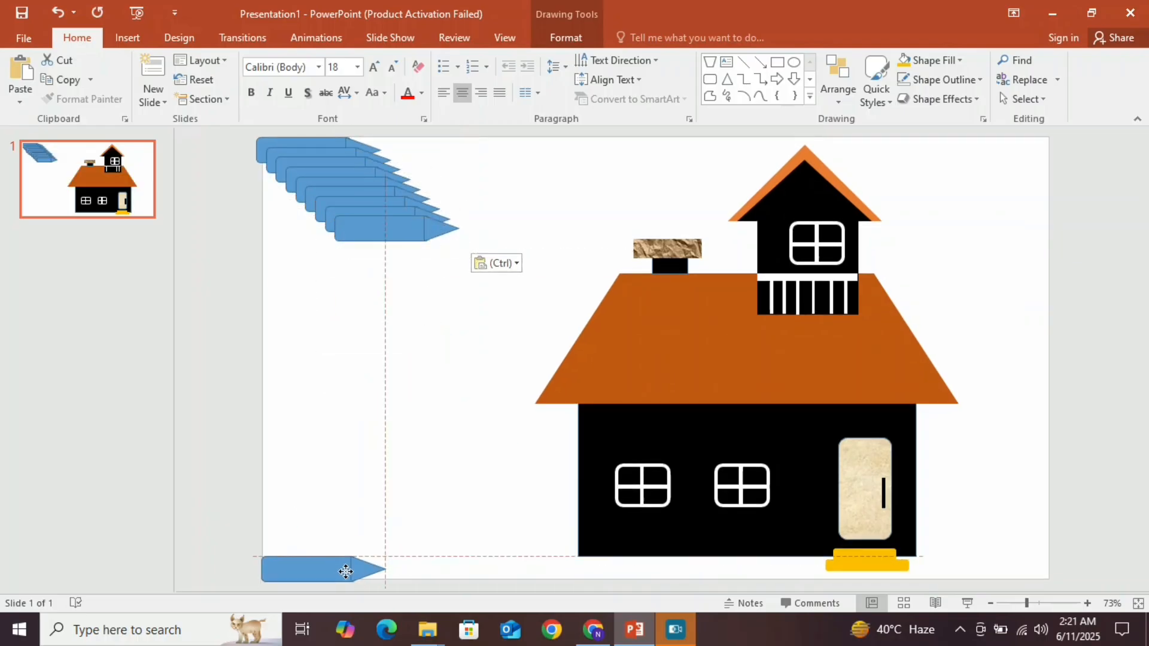
{"action": "left_click_drag", "start_coordinate": [401, 229], "coordinate": [329, 533]}
{"action": "left_click", "coordinate": [369, 220]}
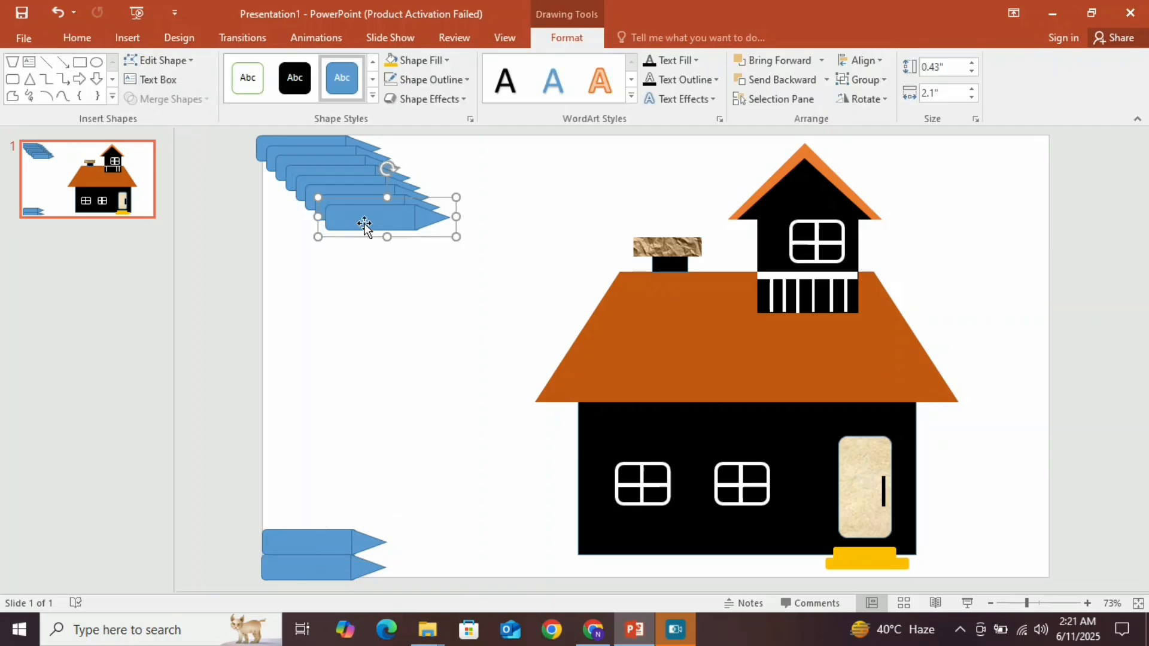
{"action": "left_click_drag", "start_coordinate": [367, 228], "coordinate": [270, 464]}
{"action": "left_click_drag", "start_coordinate": [350, 191], "coordinate": [298, 441]}
{"action": "left_click", "coordinate": [348, 169]}
{"action": "left_click_drag", "start_coordinate": [349, 169], "coordinate": [356, 381]}
Group the eight stacked pencils, leaving out the house and the single pencil in the upper corner
{"action": "key", "text": "ctrl+a"}
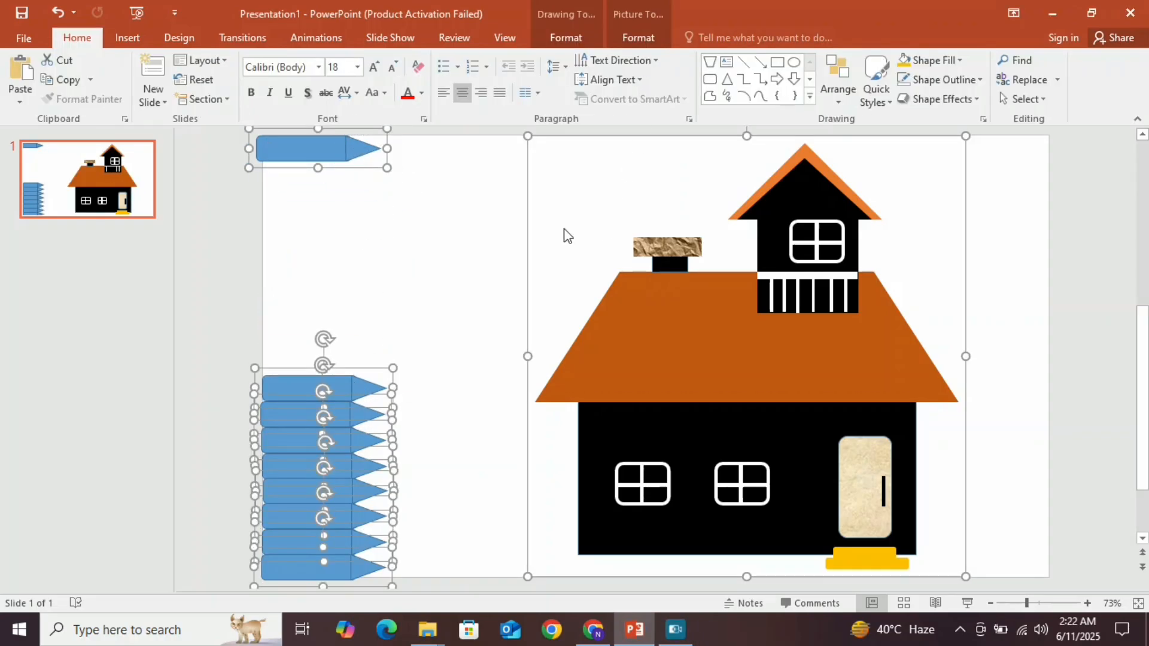
{"action": "left_click", "coordinate": [523, 332], "text": "ctrl"}
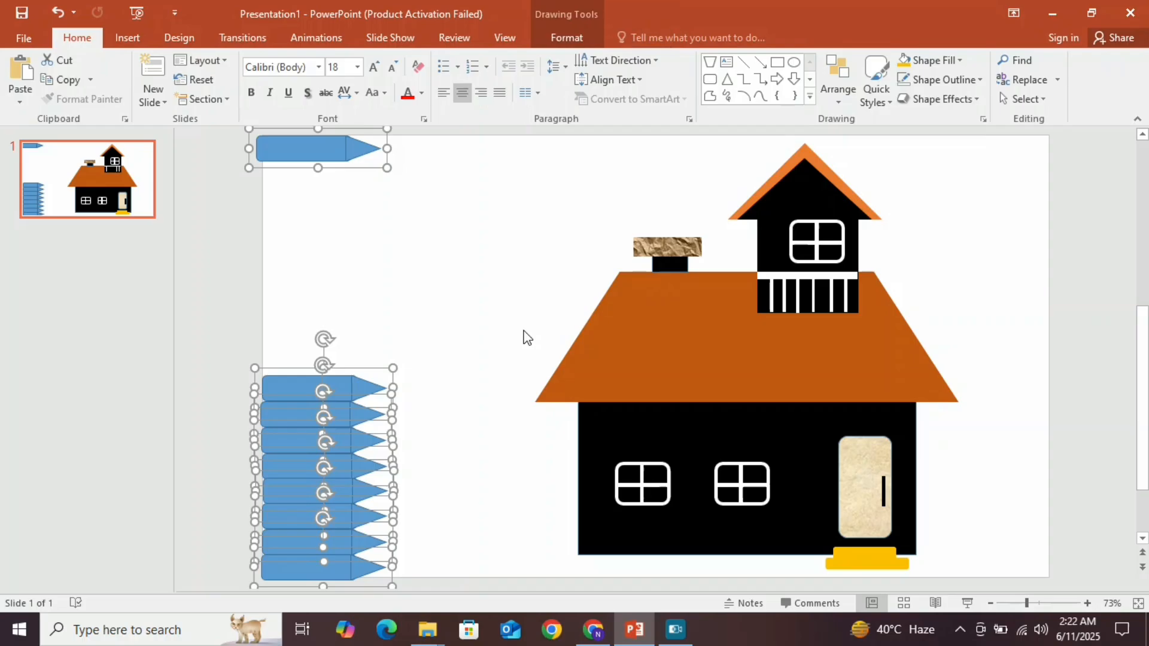
{"action": "left_click", "coordinate": [324, 149], "text": "ctrl"}
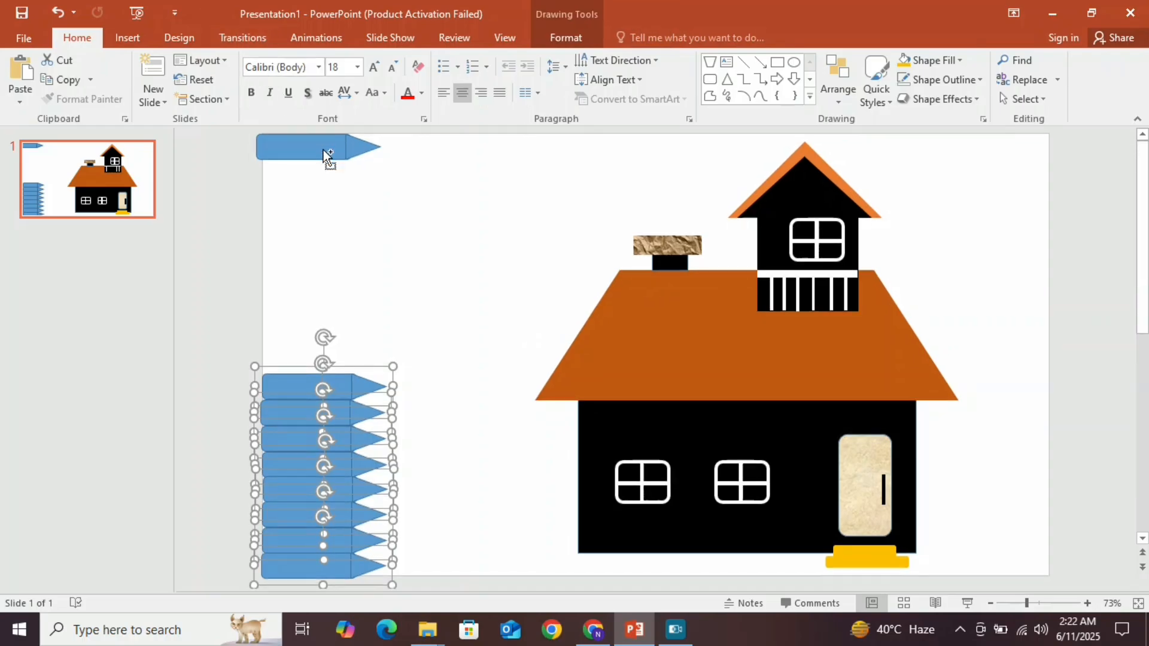
{"action": "key", "text": "ctrl+g"}
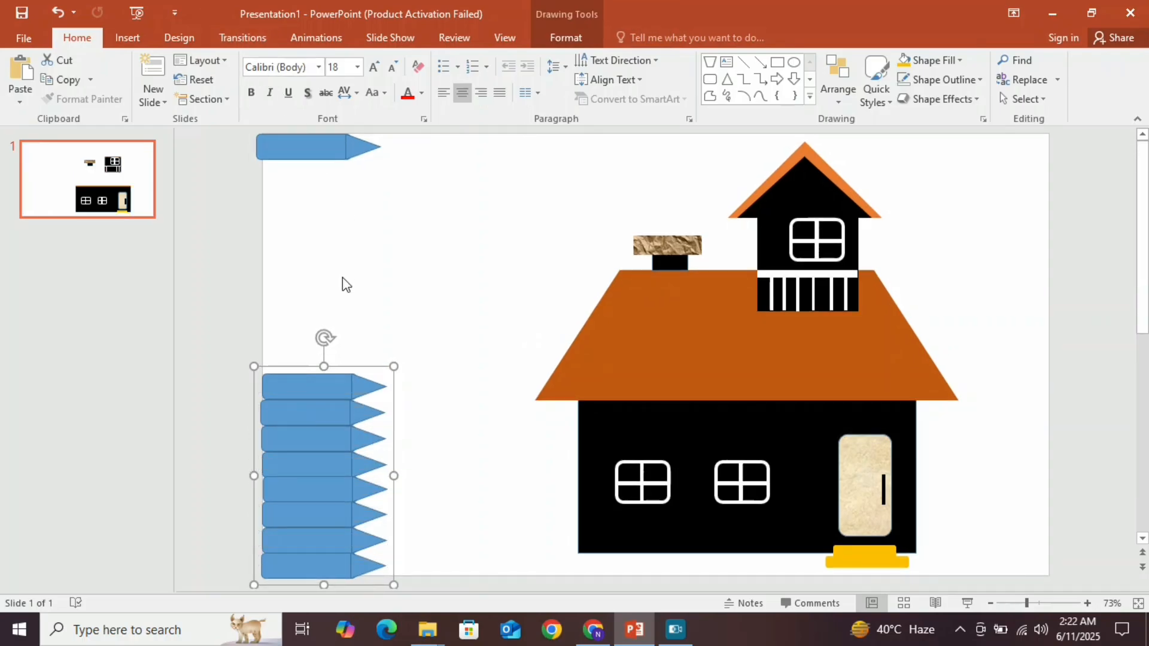
Duplicate the eight-pencil stack directly above the first, and place a copy of the single top pencil just below the original
{"action": "key", "text": "ctrl+v"}
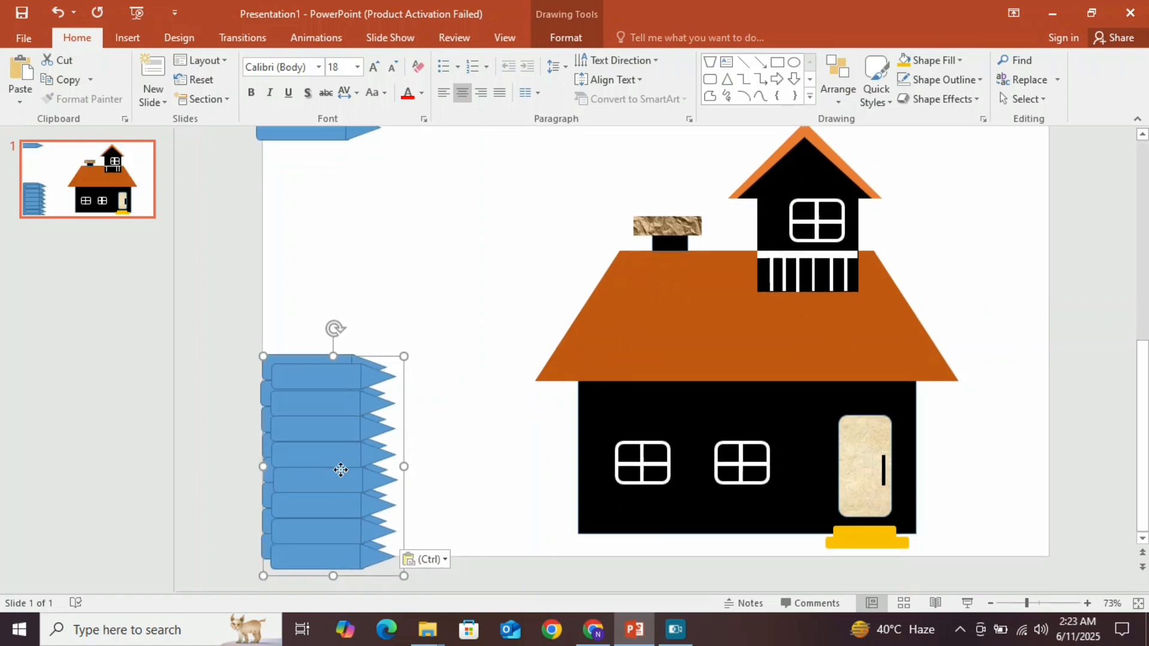
{"action": "left_click_drag", "start_coordinate": [341, 470], "coordinate": [330, 266]}
{"action": "left_click", "coordinate": [290, 143]}
{"action": "key", "text": "ctrl+c"}
{"action": "key", "text": "ctrl+v"}
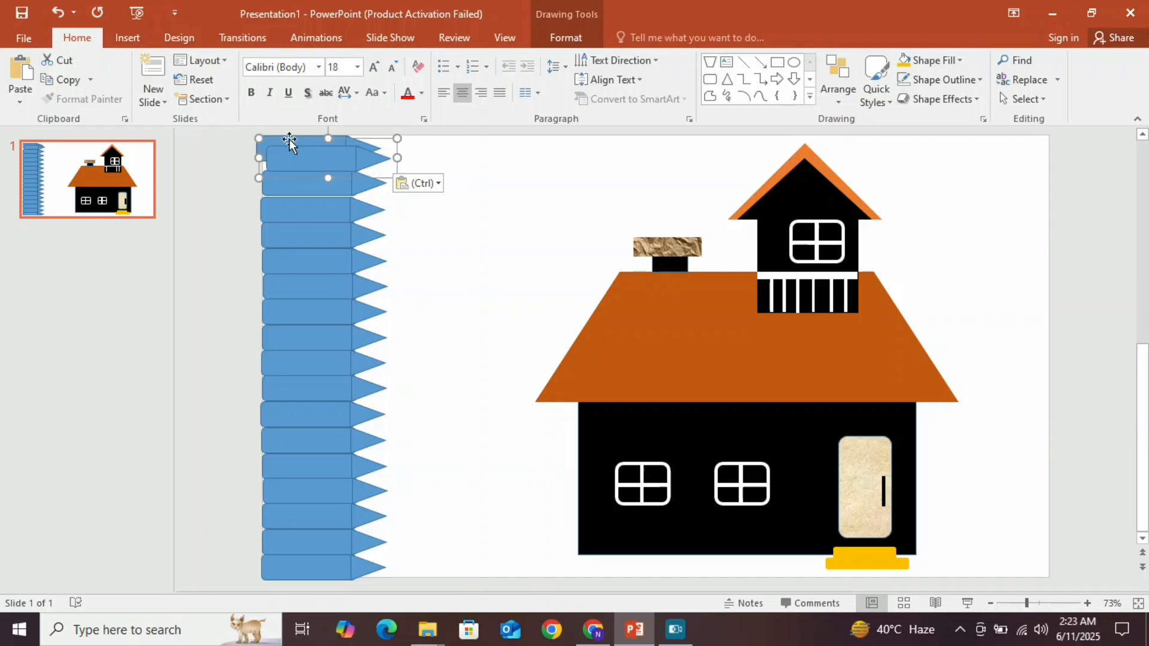
{"action": "left_click_drag", "start_coordinate": [301, 156], "coordinate": [291, 163]}
Ungroup the top pencil and both eight-pencil stacks so that the stacked pencils can be selected individually
{"action": "left_click", "coordinate": [328, 174]}
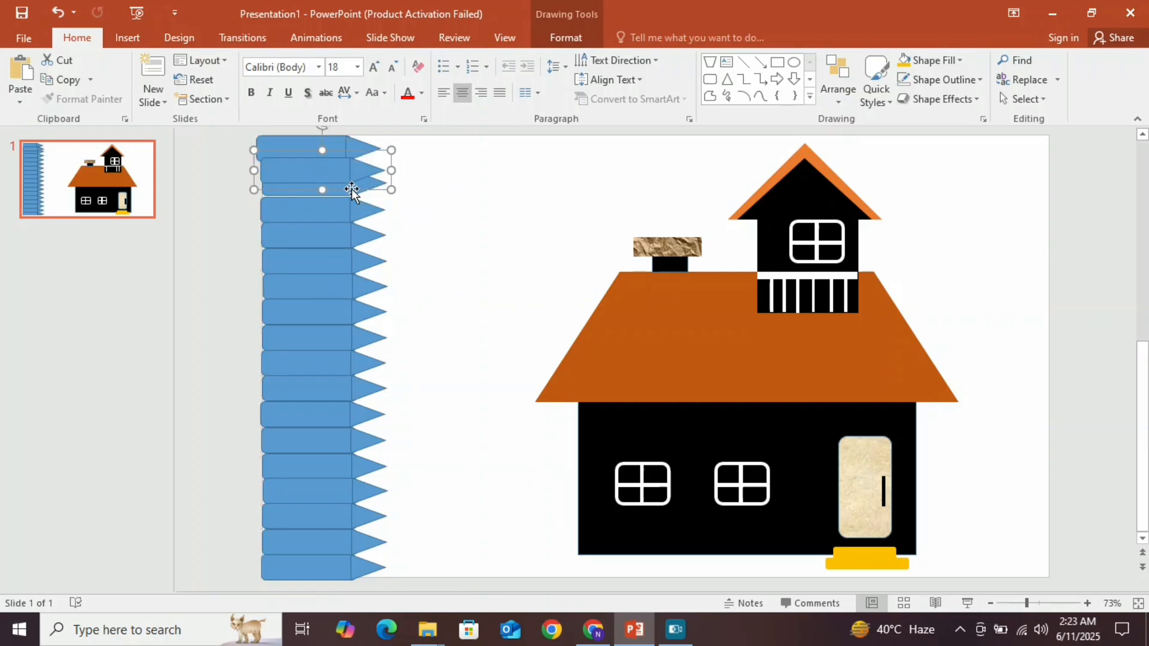
{"action": "left_click", "coordinate": [346, 191], "text": "shift"}
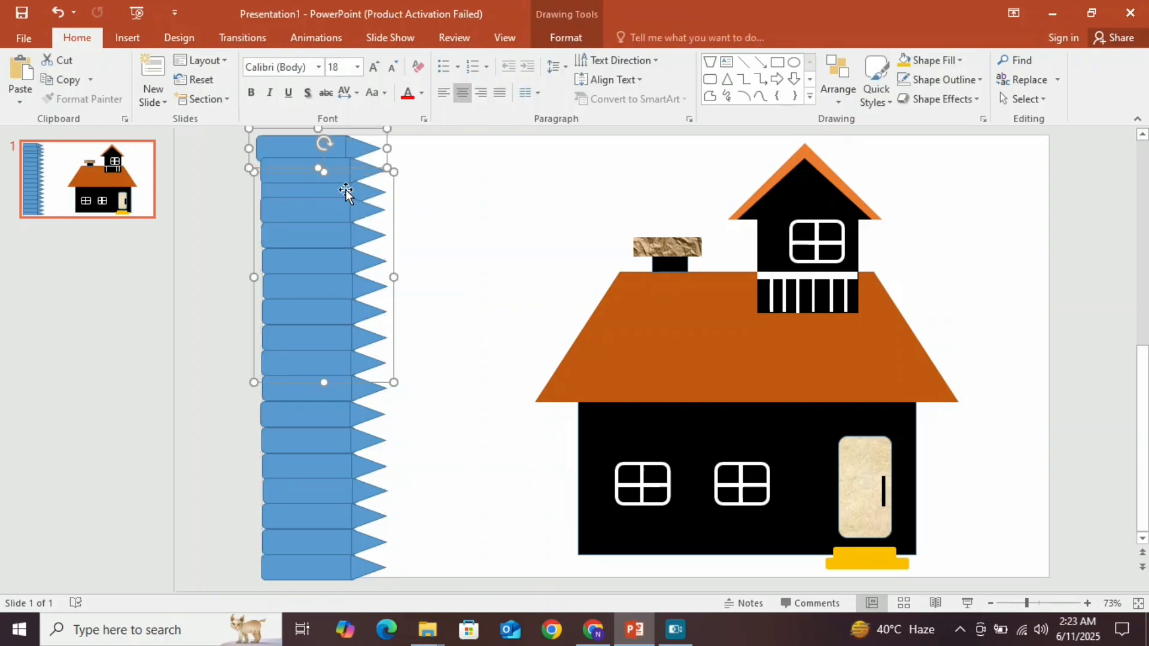
{"action": "left_click", "coordinate": [566, 37]}
{"action": "left_click", "coordinate": [865, 79]}
{"action": "left_click", "coordinate": [880, 143]}
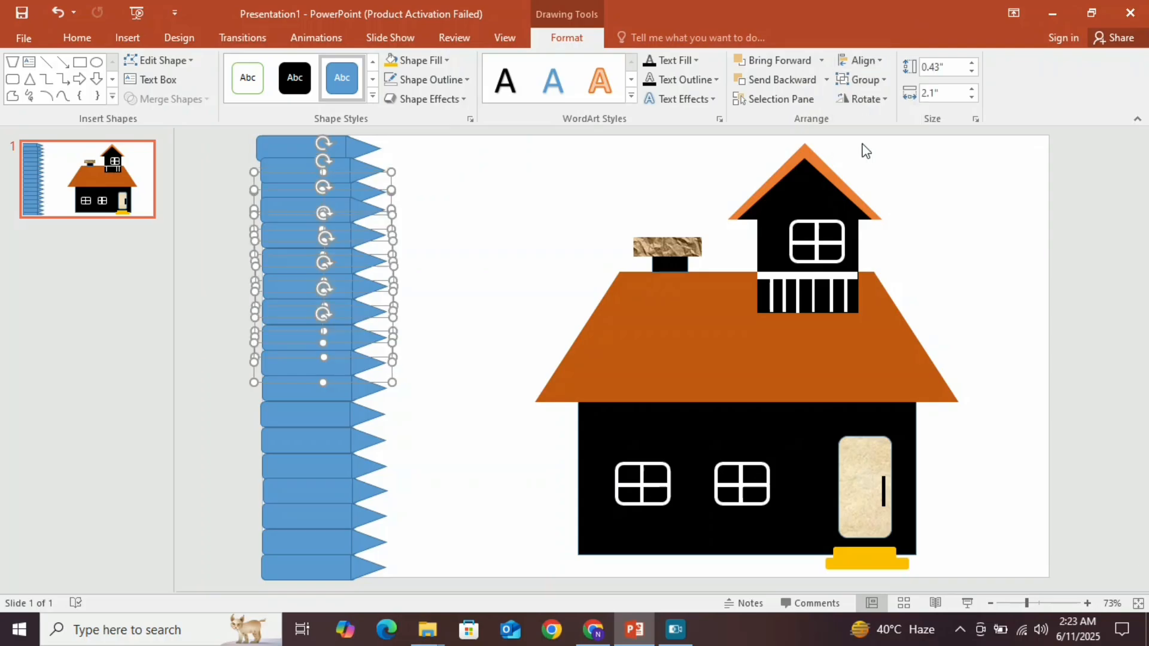
{"action": "left_click", "coordinate": [311, 479]}
{"action": "left_click", "coordinate": [865, 79]}
{"action": "left_click", "coordinate": [861, 148]}
Apply the Moderate Effect - Orange, Accent 2 style to the top pencil and five others spaced down the column
{"action": "left_click", "coordinate": [349, 140]}
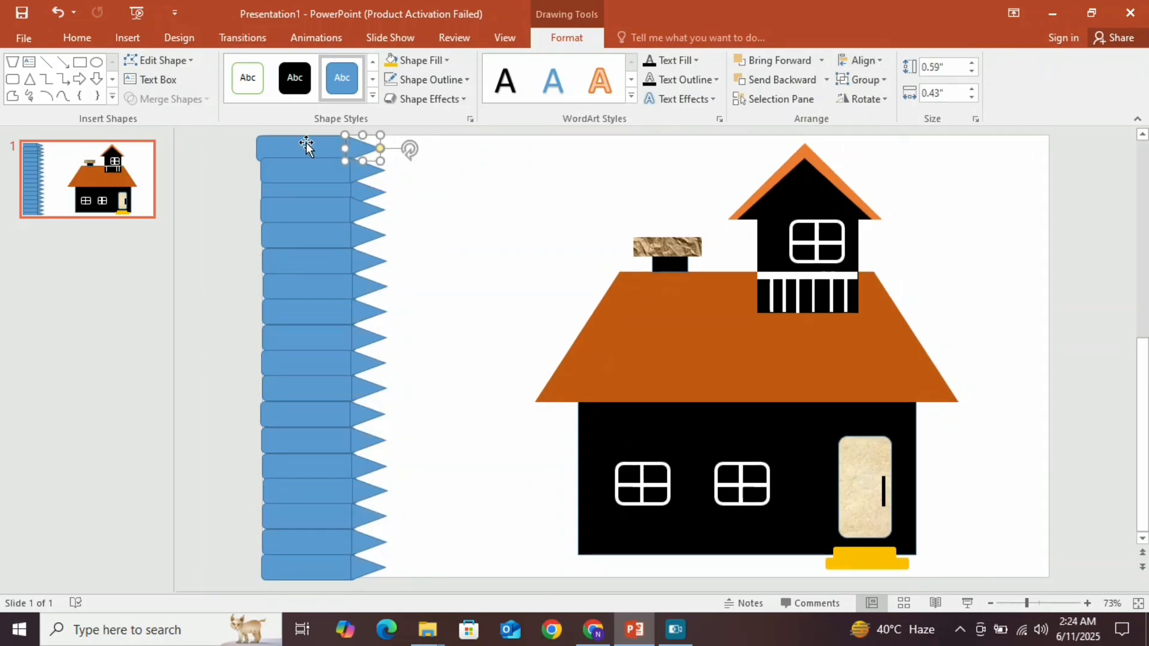
{"action": "left_click", "coordinate": [307, 144]}
{"action": "left_click", "coordinate": [352, 140], "text": "ctrl"}
{"action": "left_click", "coordinate": [358, 208], "text": "ctrl"}
{"action": "left_click", "coordinate": [363, 262], "text": "ctrl"}
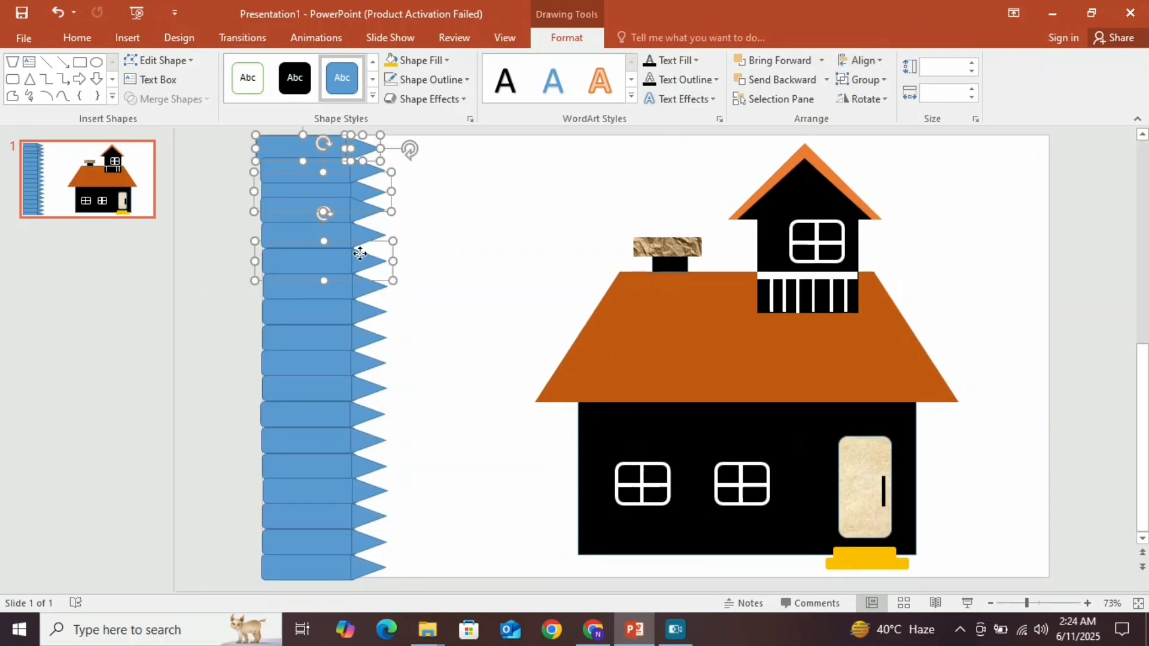
{"action": "left_click", "coordinate": [361, 333], "text": "ctrl"}
{"action": "left_click", "coordinate": [359, 441], "text": "ctrl"}
{"action": "left_click", "coordinate": [360, 544], "text": "ctrl"}
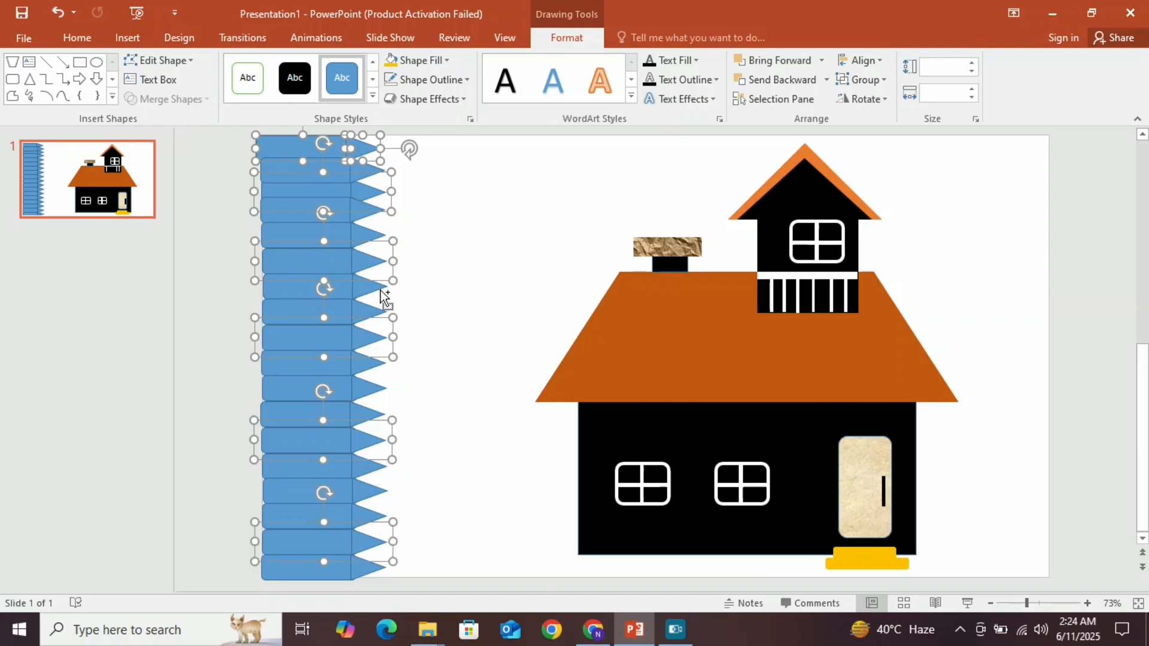
{"action": "left_click", "coordinate": [372, 96]}
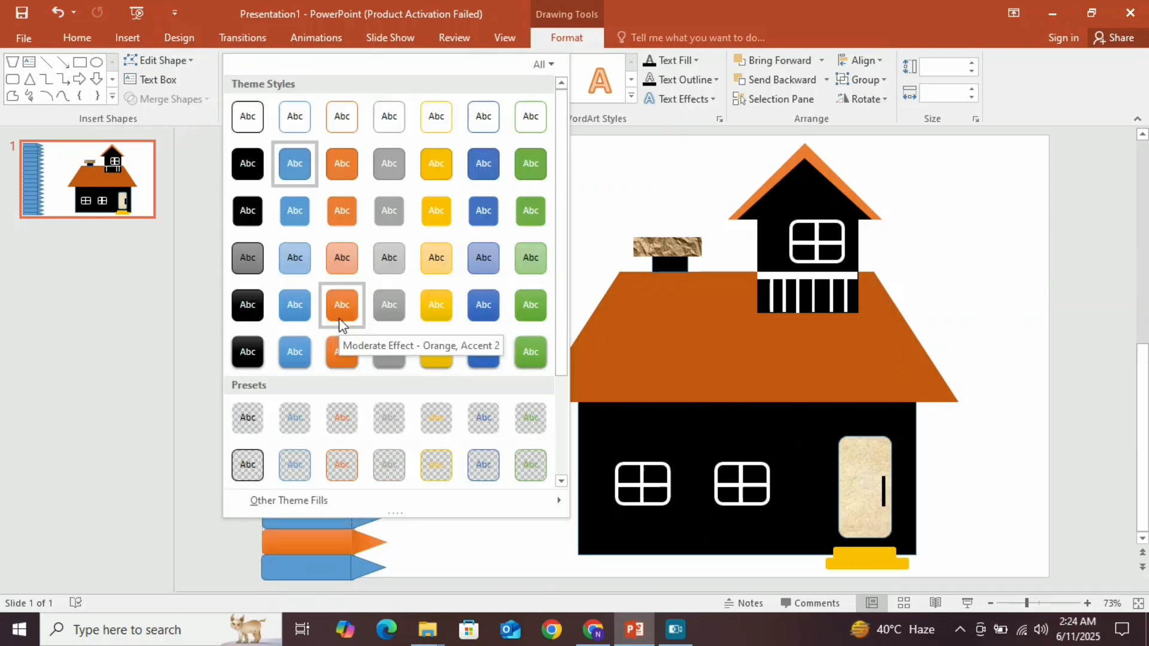
{"action": "left_click", "coordinate": [339, 334]}
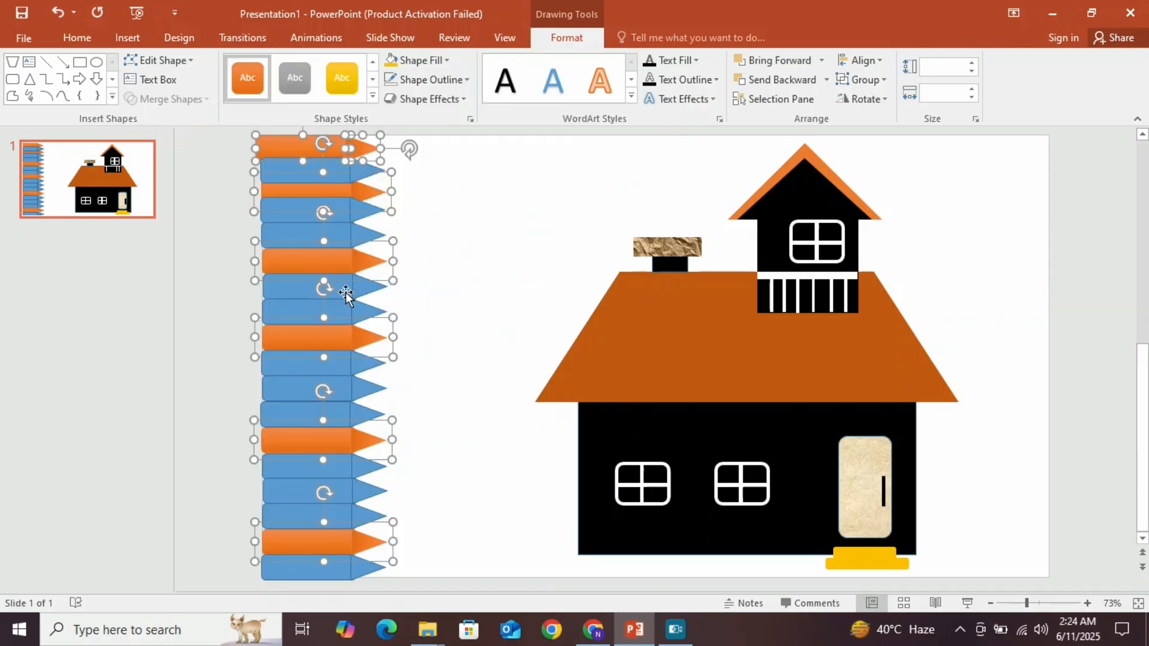
Apply the solid black shape style to five blue pencils: the second, fifth, eleventh, fifteenth and last from the top
{"action": "key", "text": "Escape"}
{"action": "left_click", "coordinate": [329, 177]}
{"action": "left_click", "coordinate": [337, 236], "text": "ctrl"}
{"action": "left_click", "coordinate": [336, 387], "text": "ctrl"}
{"action": "left_click", "coordinate": [329, 494], "text": "ctrl"}
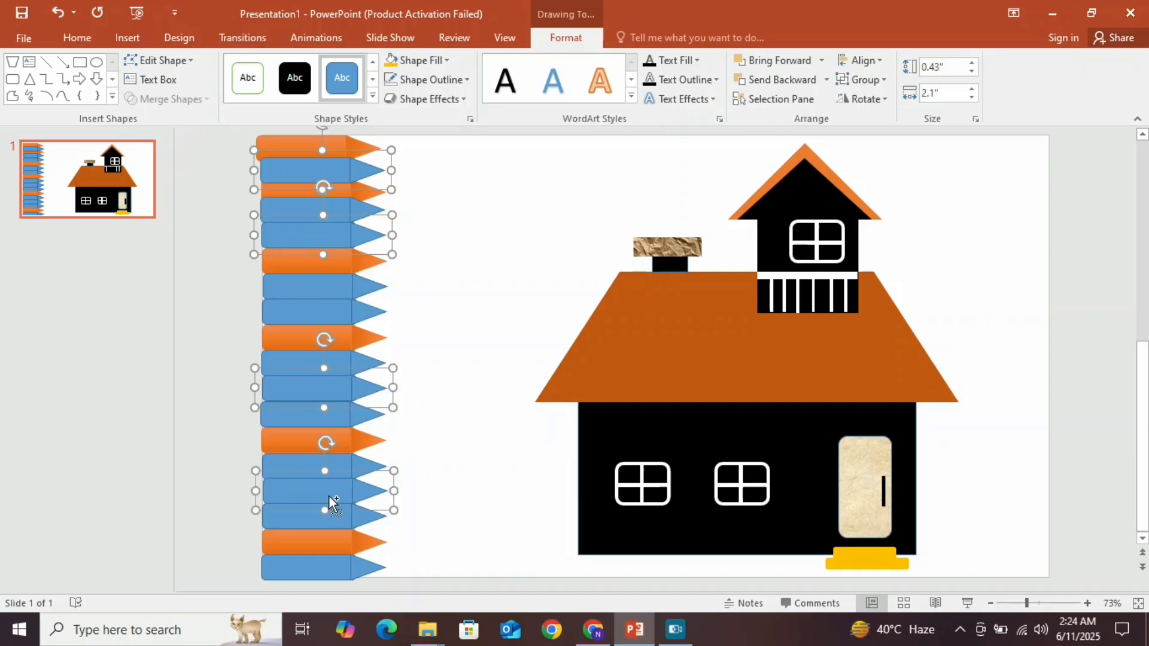
{"action": "left_click", "coordinate": [341, 575], "text": "ctrl"}
{"action": "left_click", "coordinate": [295, 78]}
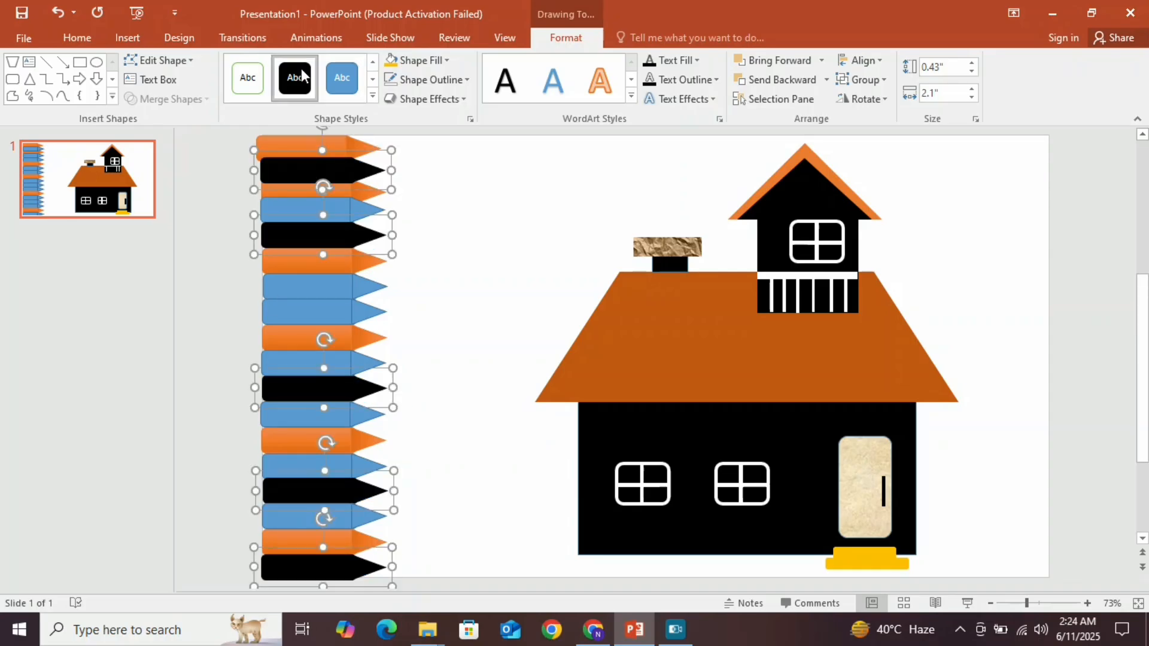
Apply the green moderate-effect shape style to four blue pencils: the fourth, eighth, twelfth and sixteenth from the top
{"action": "key", "text": "Escape"}
{"action": "left_click", "coordinate": [350, 217]}
{"action": "left_click", "coordinate": [351, 307], "text": "ctrl"}
{"action": "left_click", "coordinate": [343, 412], "text": "ctrl"}
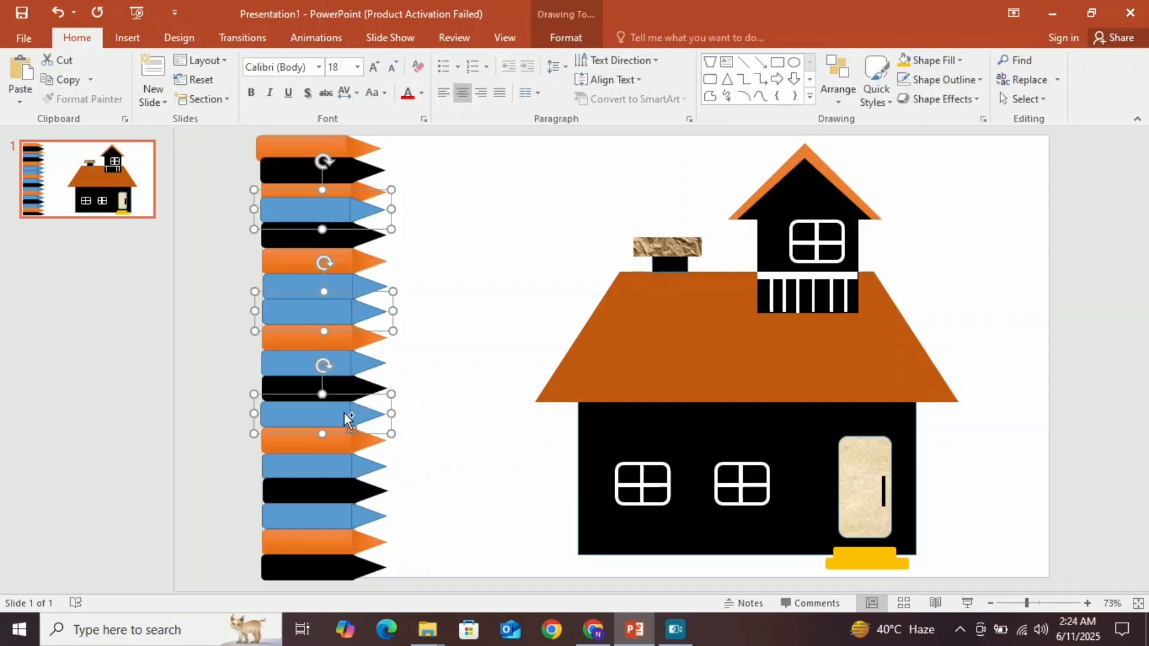
{"action": "left_click", "coordinate": [346, 517], "text": "ctrl"}
{"action": "left_click", "coordinate": [566, 37]}
{"action": "left_click", "coordinate": [381, 99]}
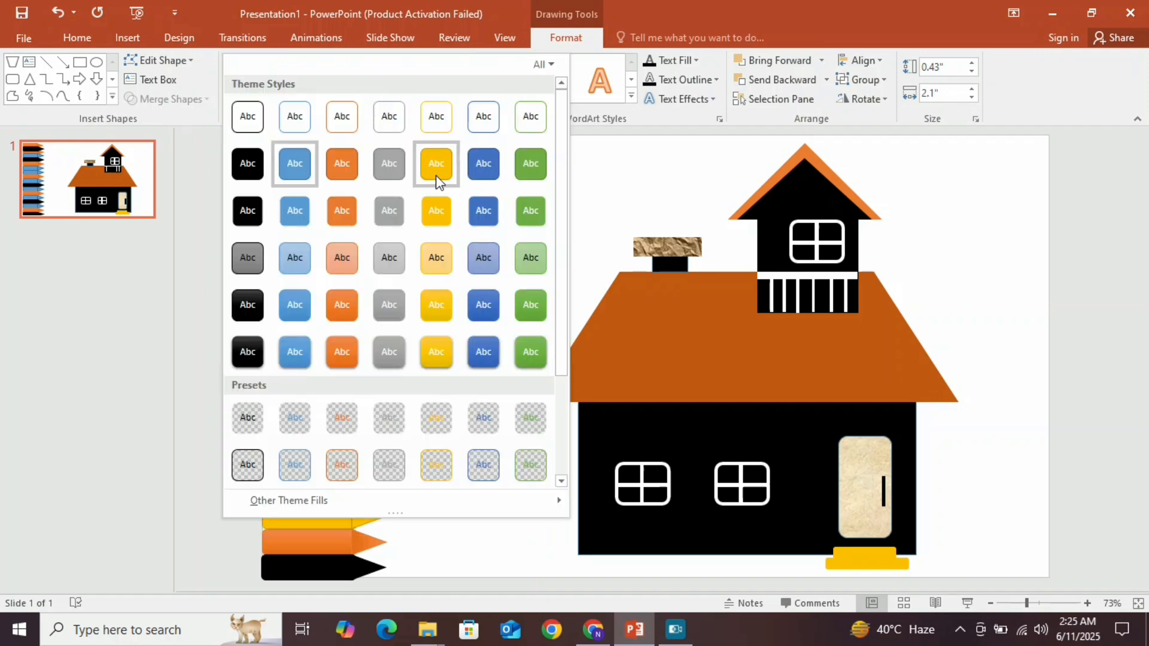
{"action": "left_click", "coordinate": [521, 324]}
Apply the yellow moderate-effect shape style to the three remaining blue pencils
{"action": "key", "text": "Escape"}
{"action": "left_click", "coordinate": [335, 288]}
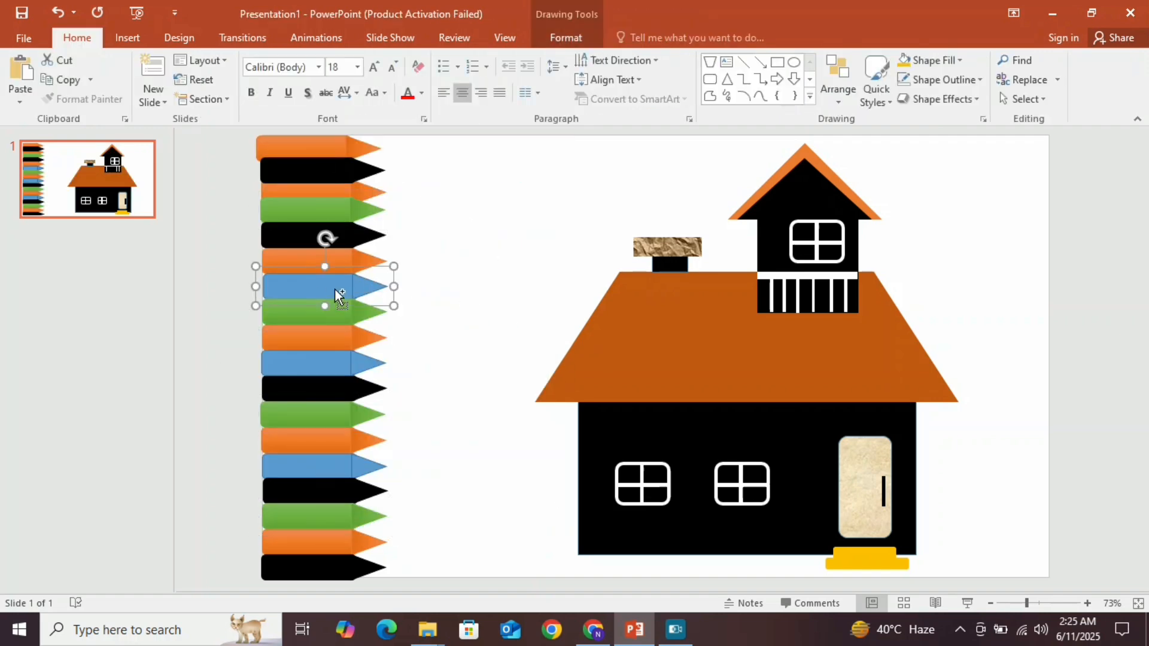
{"action": "left_click", "coordinate": [335, 362], "text": "ctrl"}
{"action": "left_click", "coordinate": [344, 474], "text": "ctrl"}
{"action": "left_click", "coordinate": [565, 37]}
{"action": "left_click", "coordinate": [382, 99]}
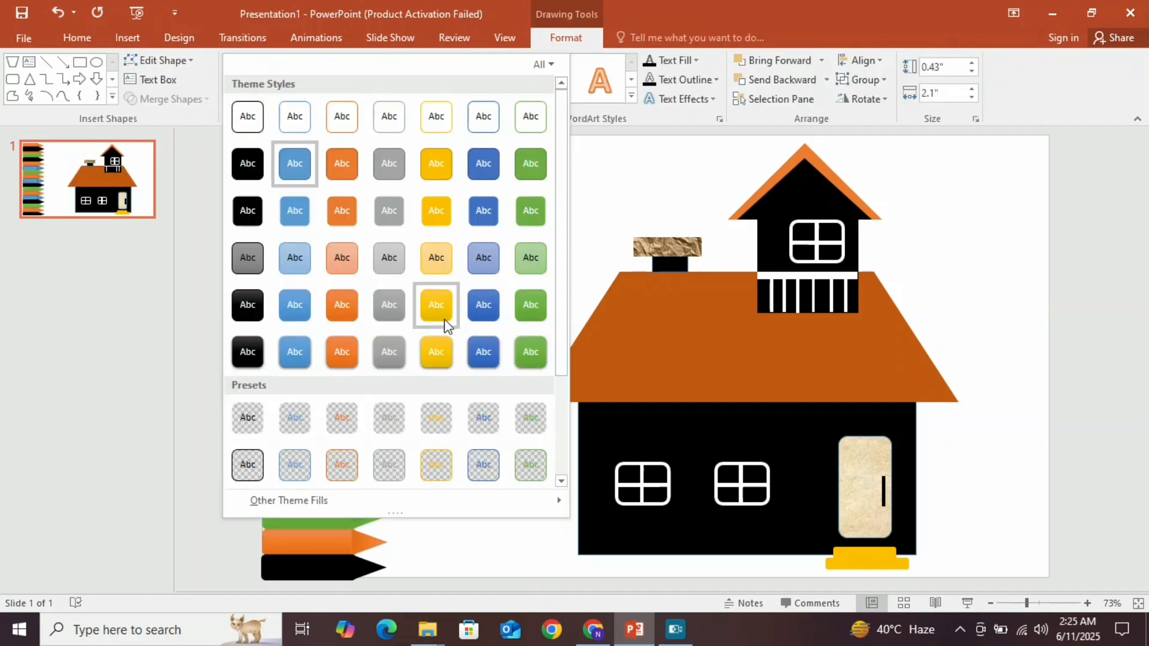
{"action": "left_click", "coordinate": [482, 318]}
{"action": "left_click", "coordinate": [381, 99]}
{"action": "left_click", "coordinate": [436, 305]}
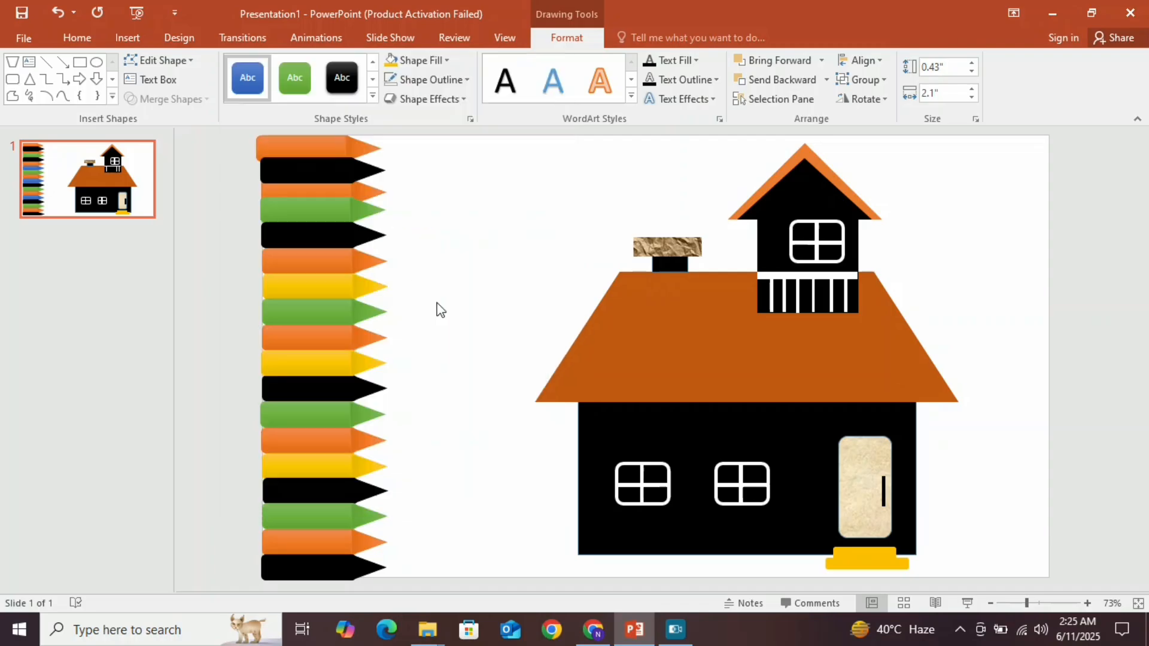
Shift the top orange pencil slightly right so it lines up with the rest of the pencil column
{"action": "left_click", "coordinate": [508, 411]}
{"action": "left_click_drag", "start_coordinate": [282, 146], "coordinate": [359, 147]}
{"action": "left_click", "coordinate": [404, 186]}
{"action": "left_click", "coordinate": [453, 218]}
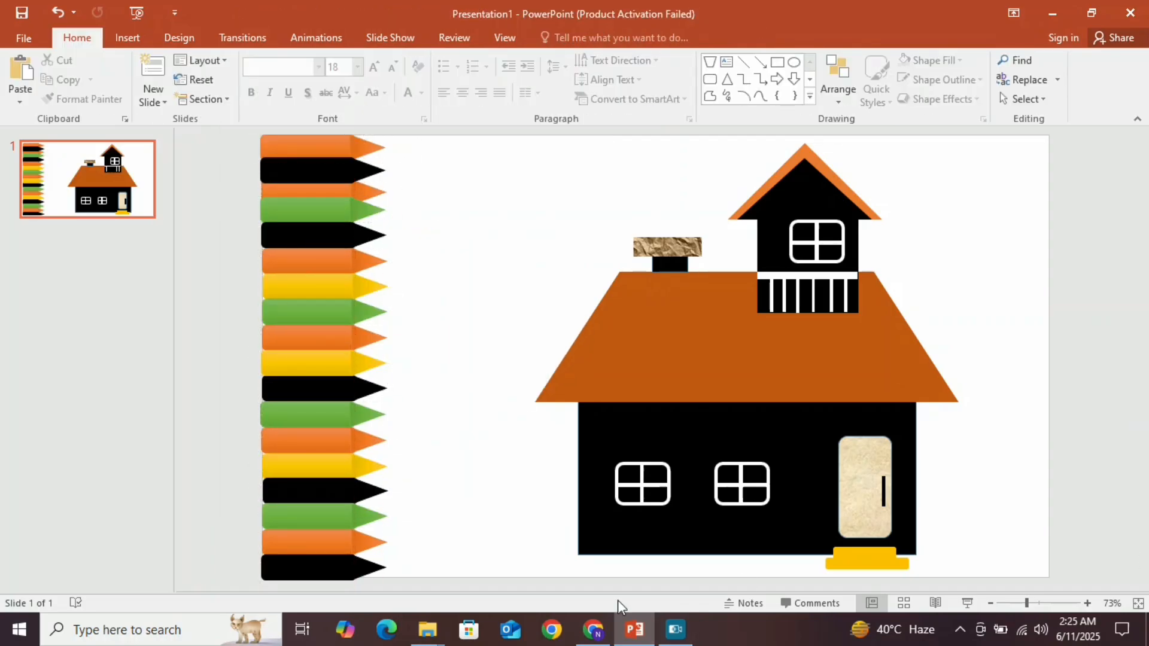
Move the whole house group slightly left and up on the slide, then deselect it
{"action": "left_click", "coordinate": [862, 332]}
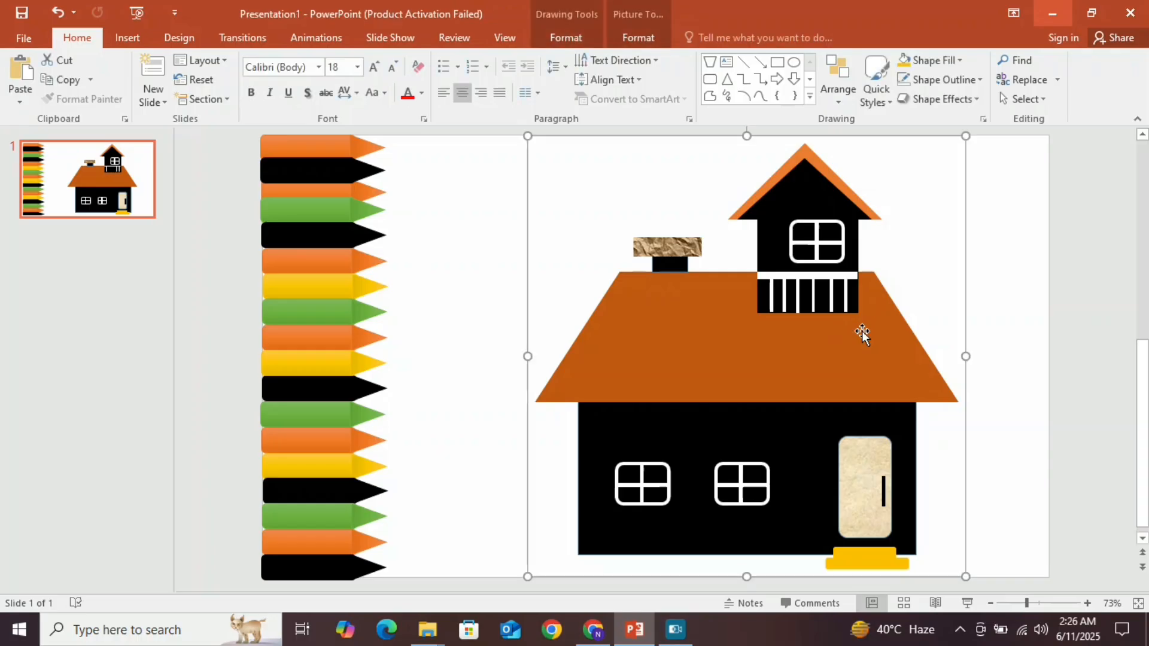
{"action": "left_click_drag", "start_coordinate": [862, 332], "coordinate": [843, 331]}
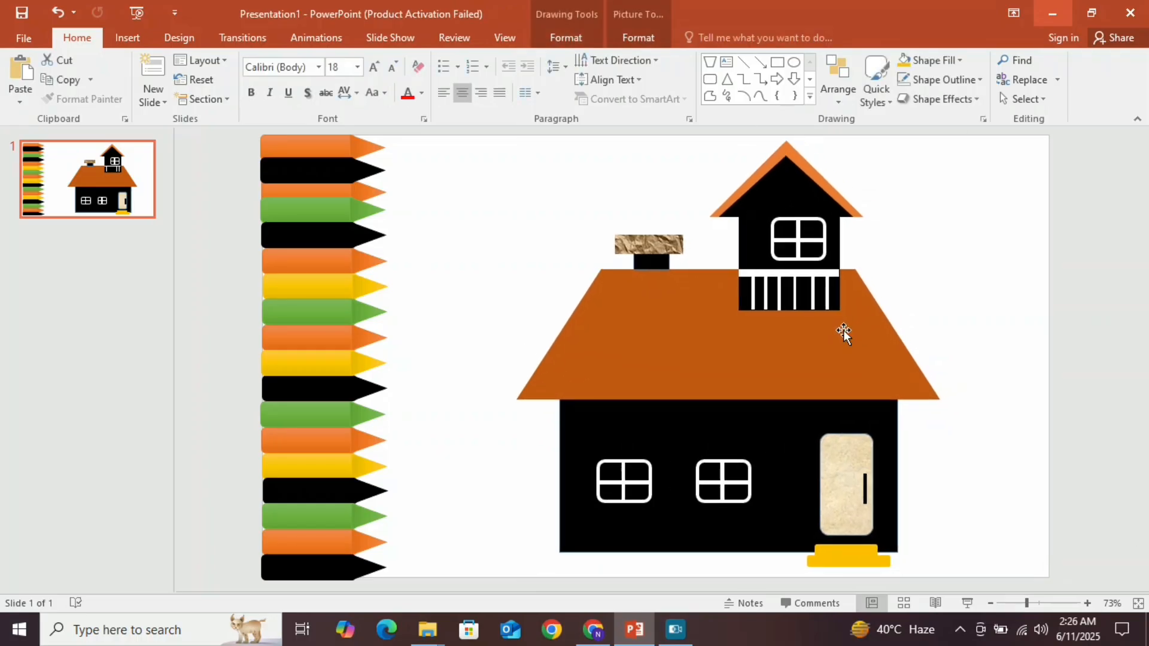
{"action": "left_click", "coordinate": [1011, 368]}
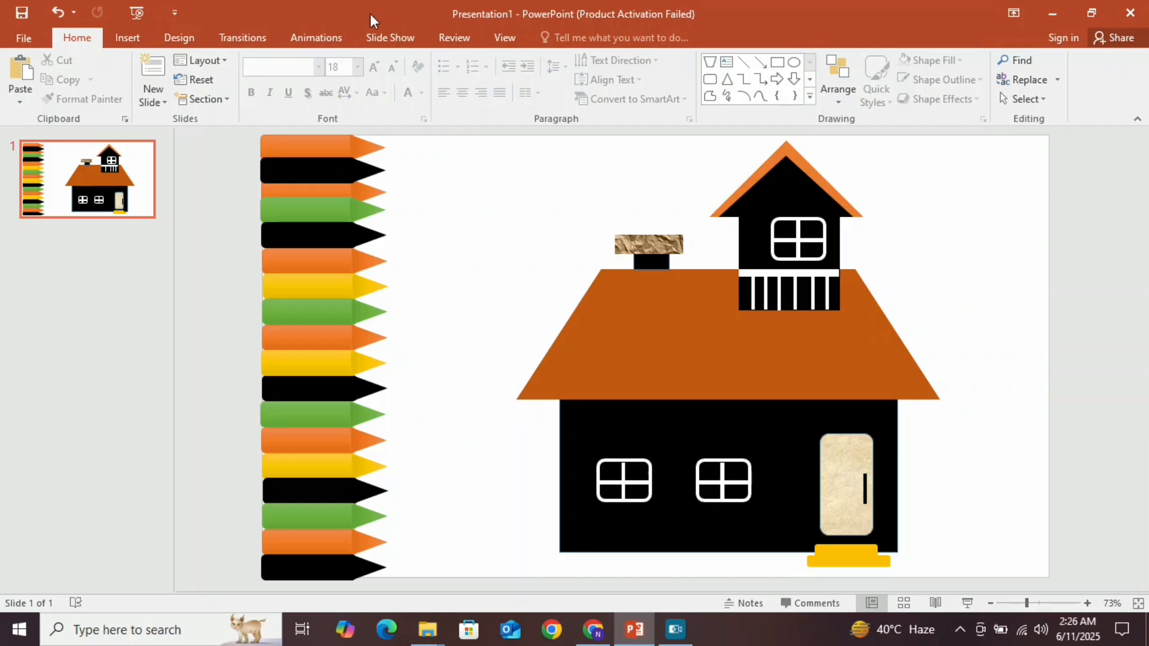
Preview the design as a full-screen slide show from the beginning and return to editing
{"action": "left_click", "coordinate": [388, 43]}
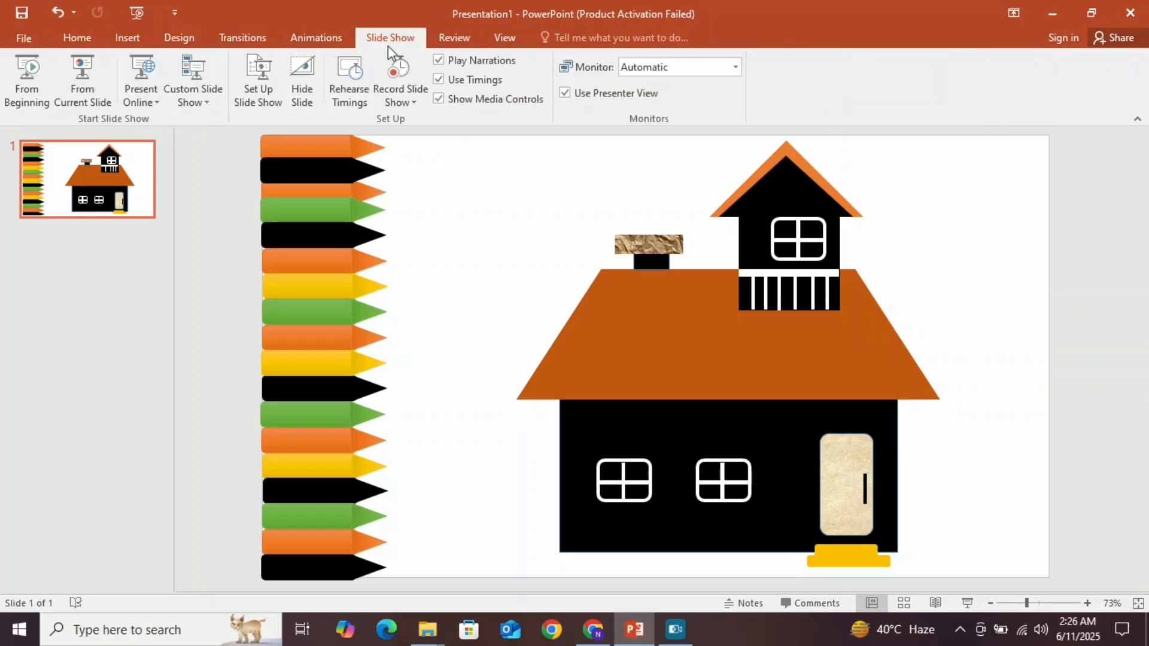
{"action": "left_click", "coordinate": [24, 77]}
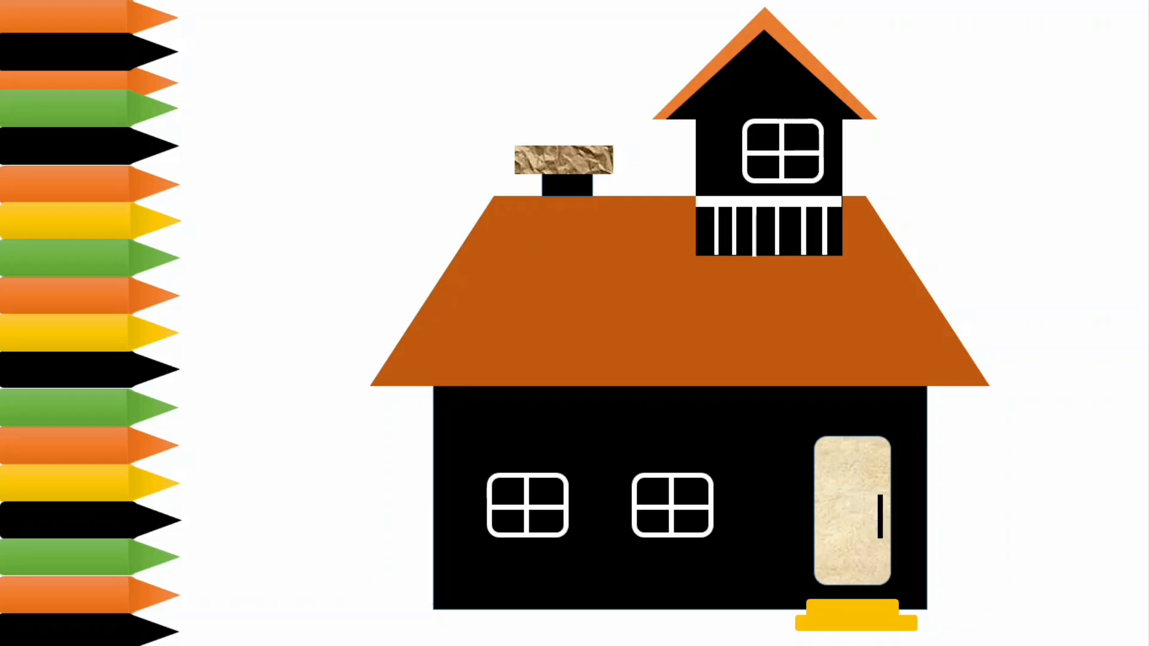
{"action": "key", "text": "Escape"}
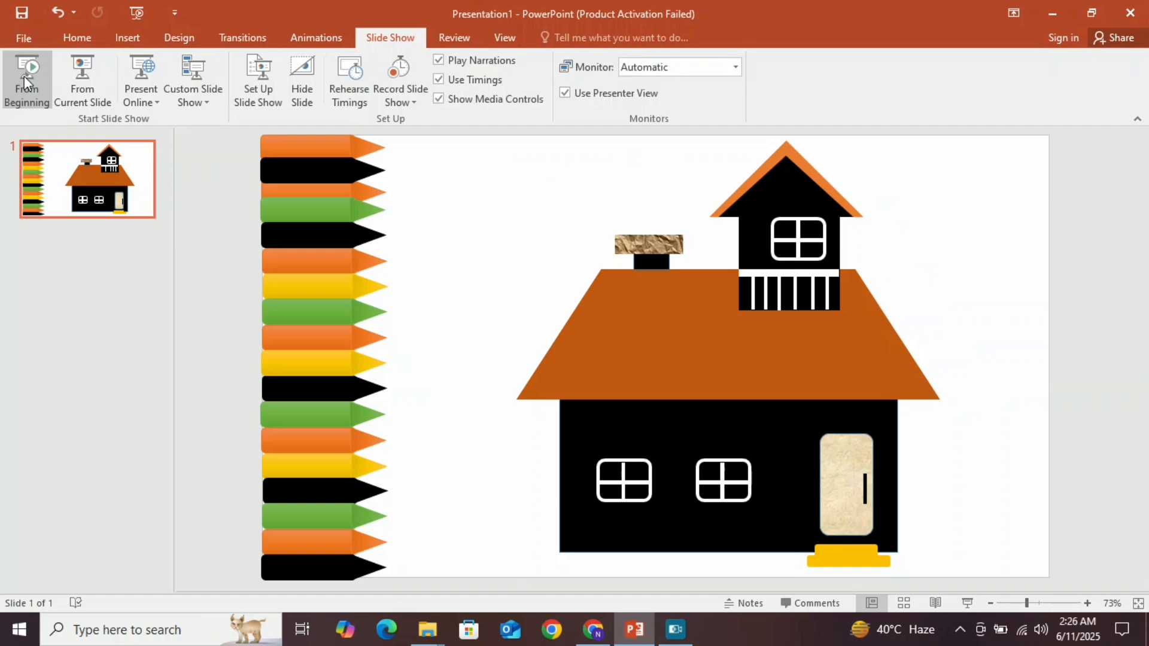
Save just the current slide to the Desktop as a JPEG File Interchange Format image named 0
{"action": "left_click", "coordinate": [18, 37]}
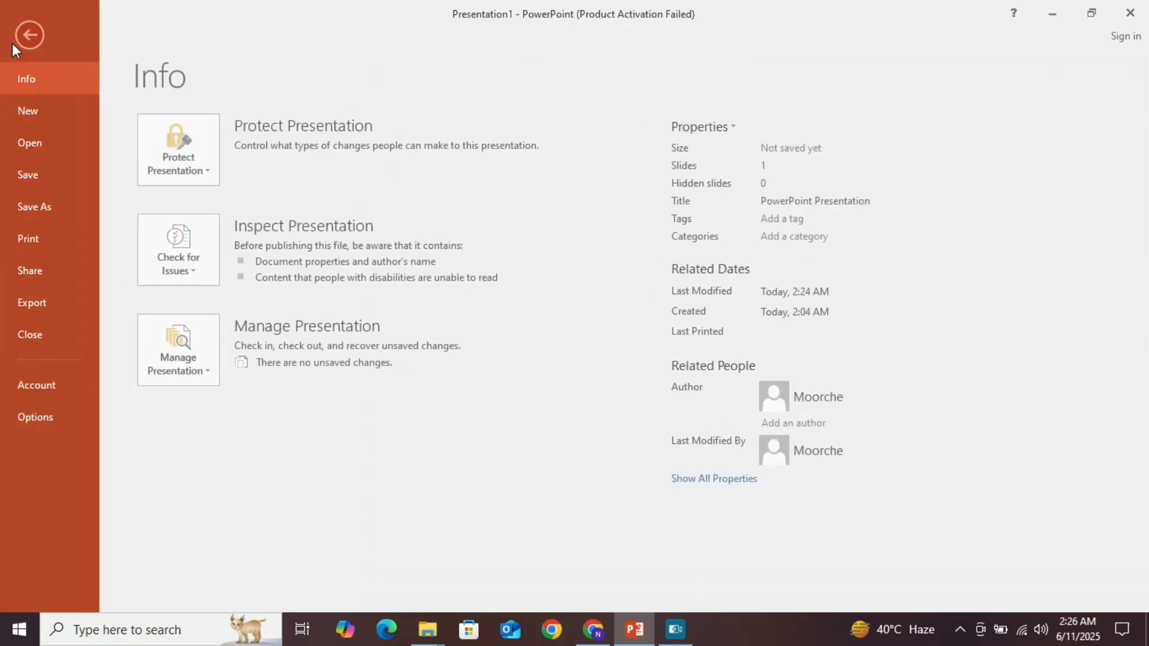
{"action": "left_click", "coordinate": [43, 216]}
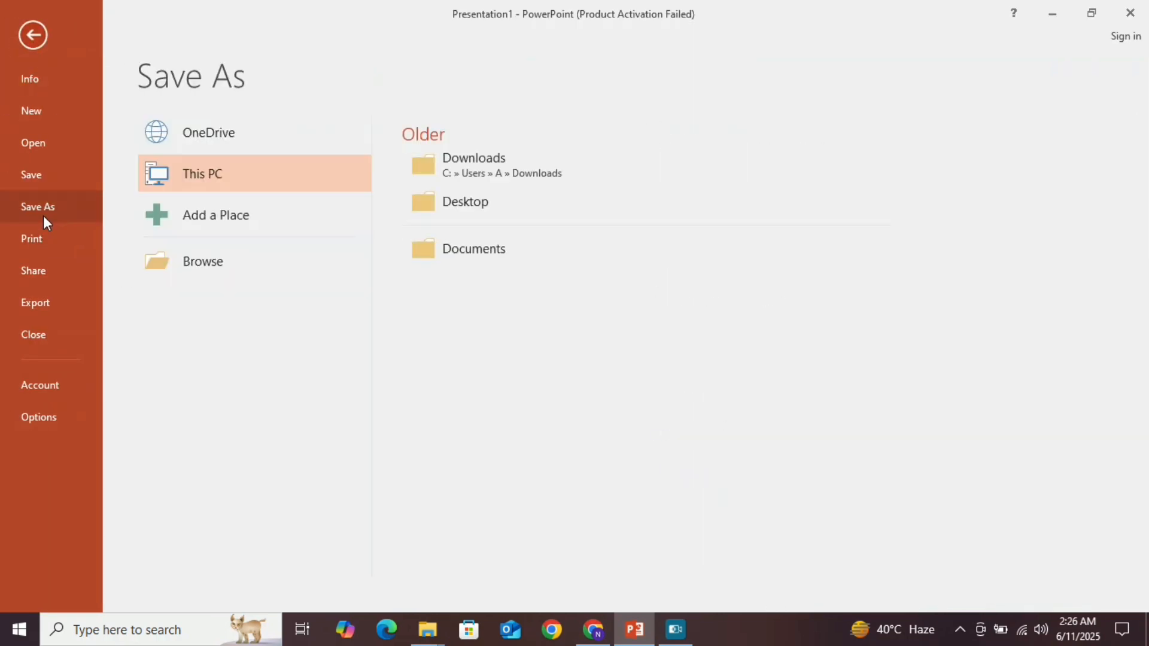
{"action": "left_click", "coordinate": [188, 280]}
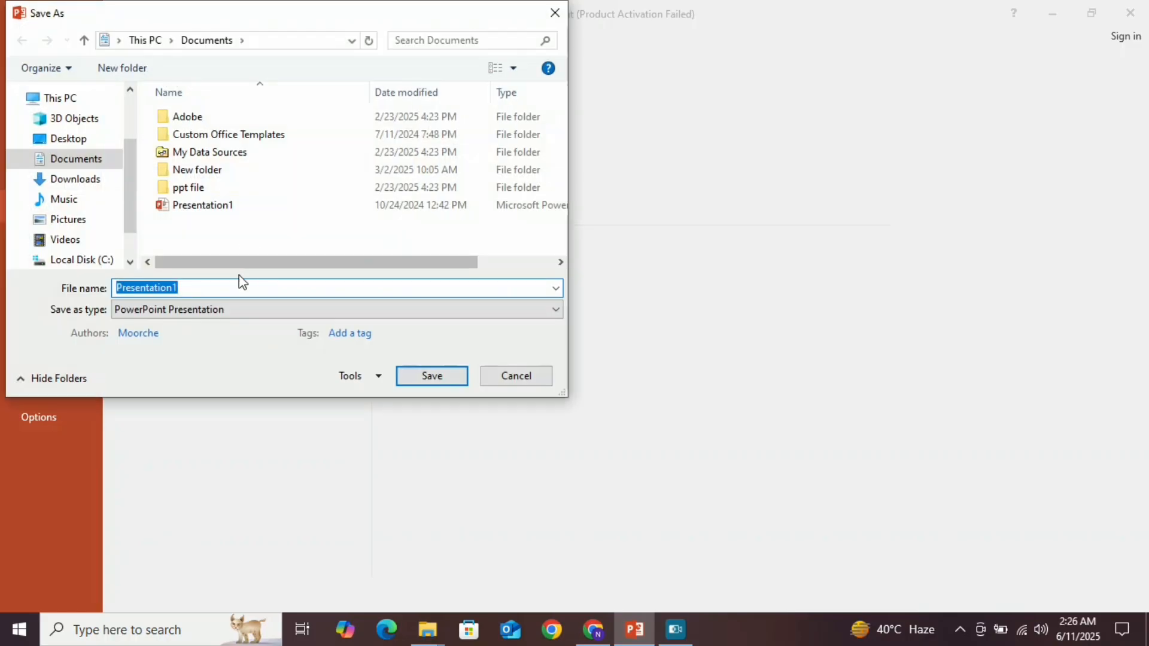
{"action": "left_click", "coordinate": [224, 310]}
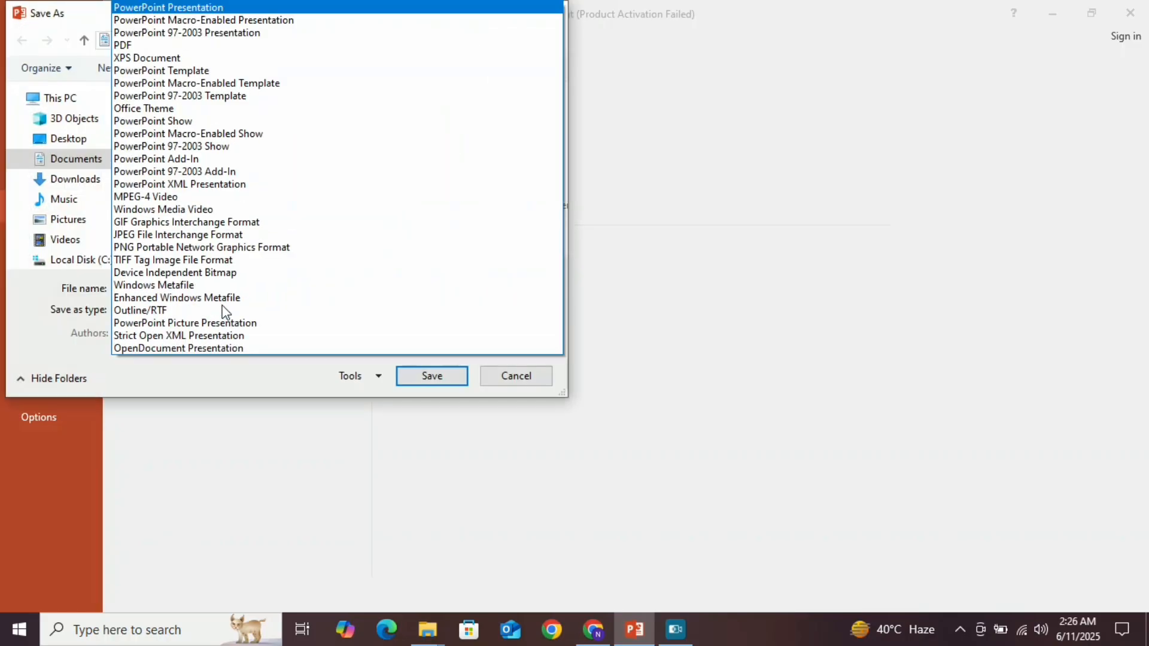
{"action": "left_click", "coordinate": [210, 237]}
{"action": "double_click", "coordinate": [139, 289]}
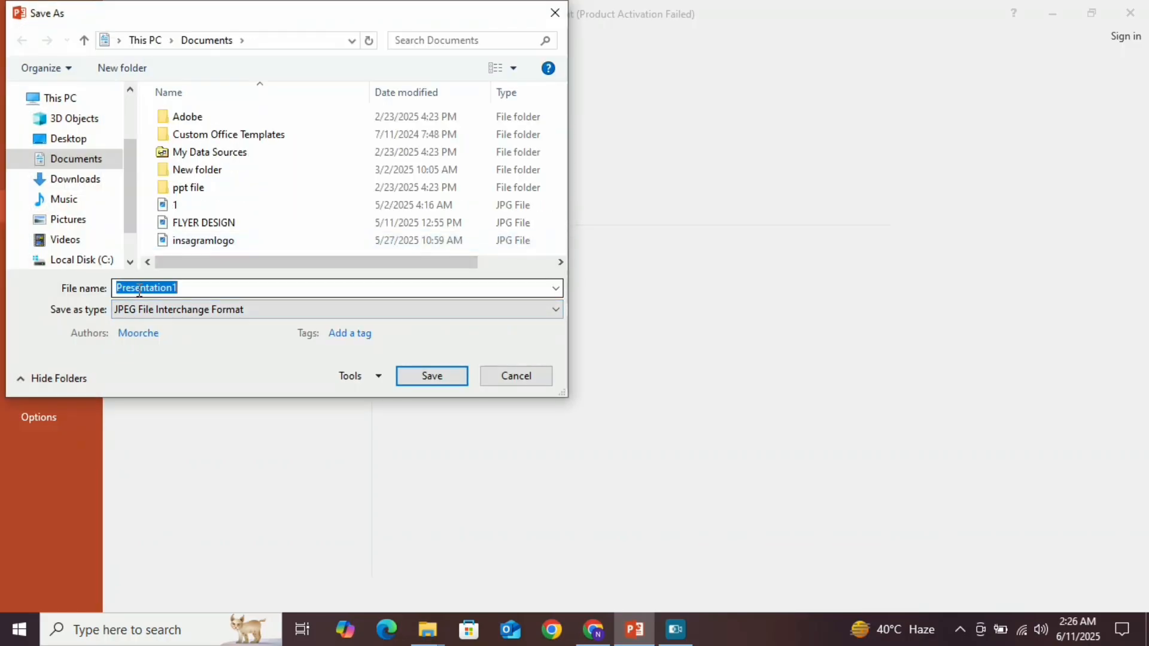
{"action": "type", "text": "0"}
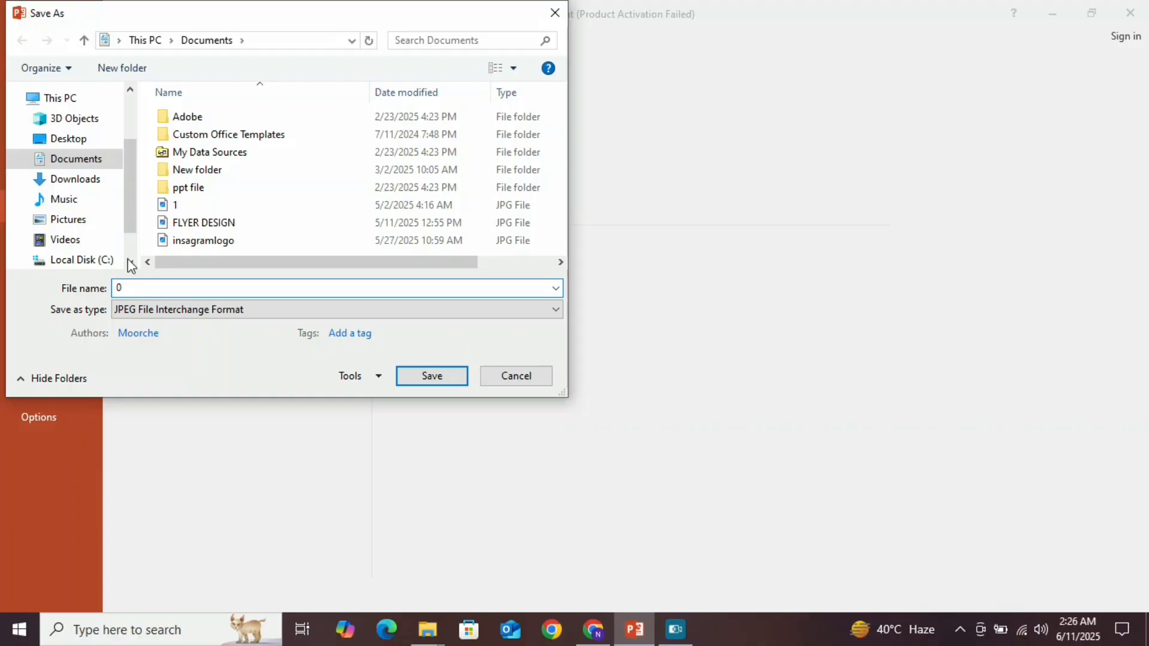
{"action": "left_click", "coordinate": [63, 140]}
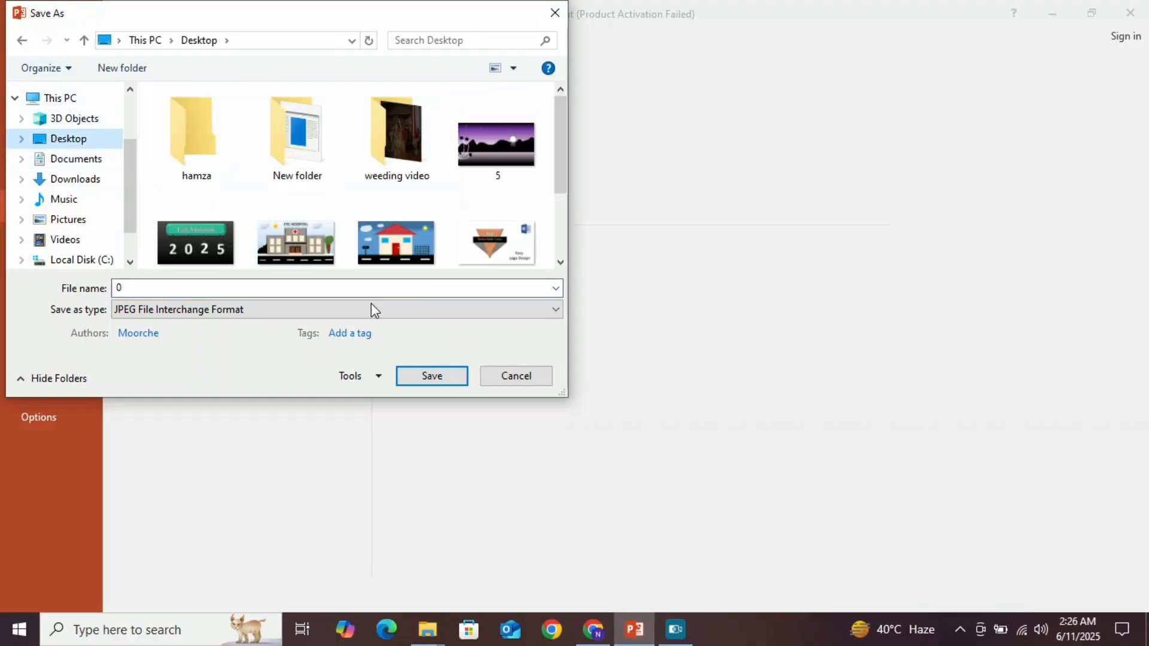
{"action": "left_click", "coordinate": [413, 381]}
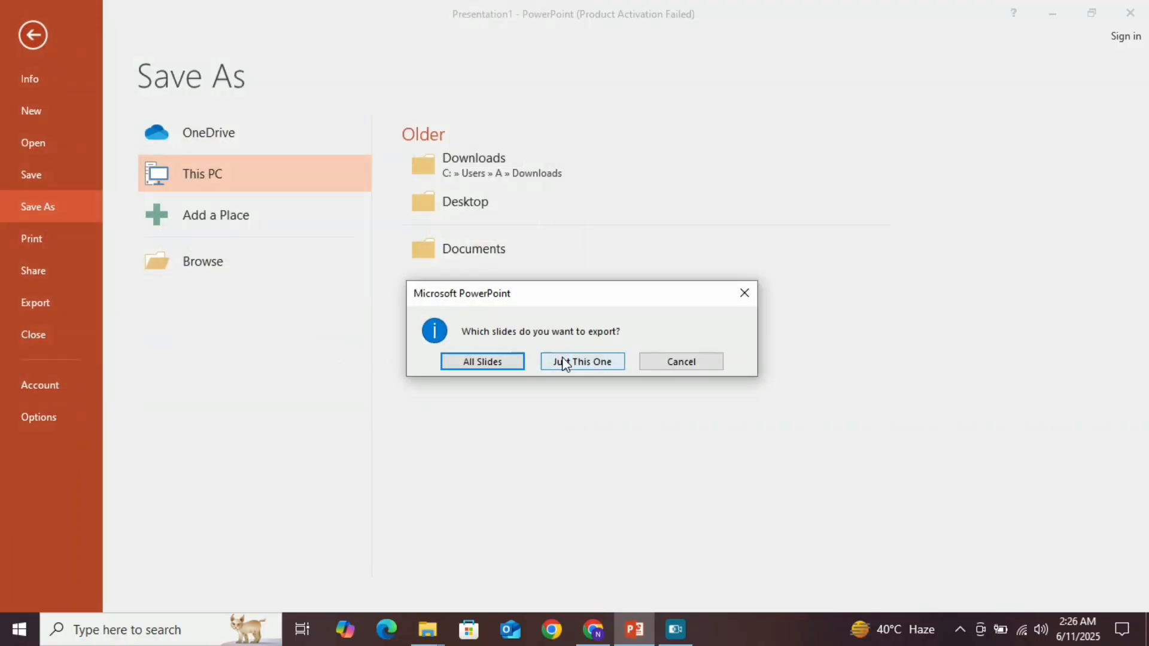
{"action": "left_click", "coordinate": [566, 362]}
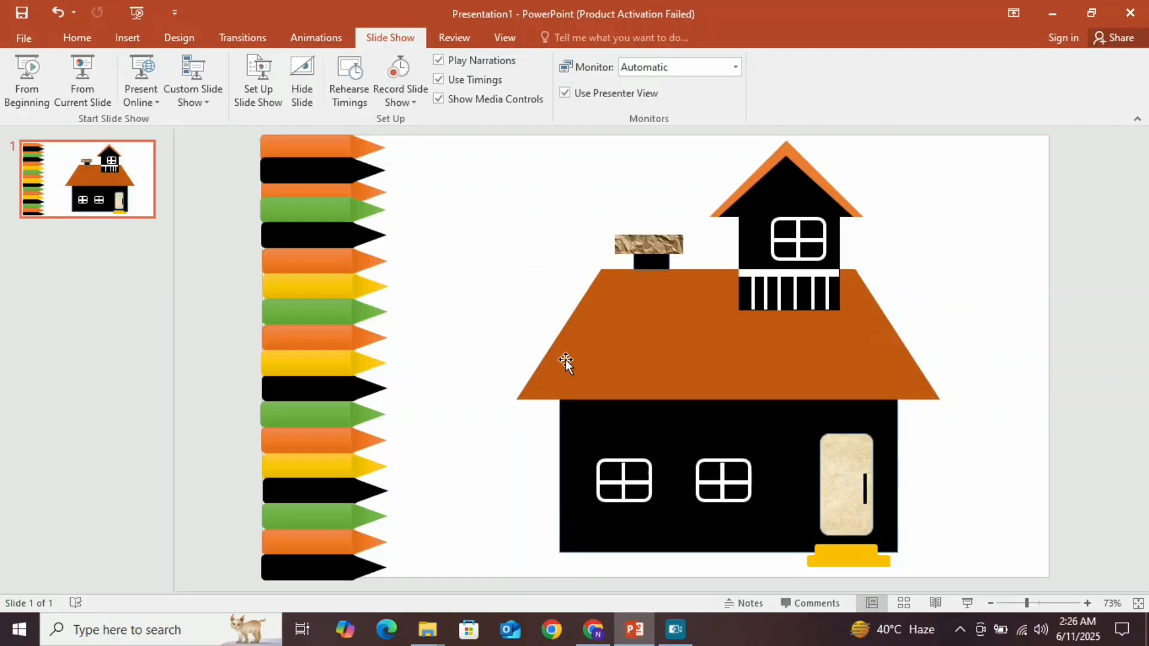
Minimise PowerPoint and view the exported image 0 from the desktop in a maximised photo viewer
{"action": "left_click", "coordinate": [1054, 5]}
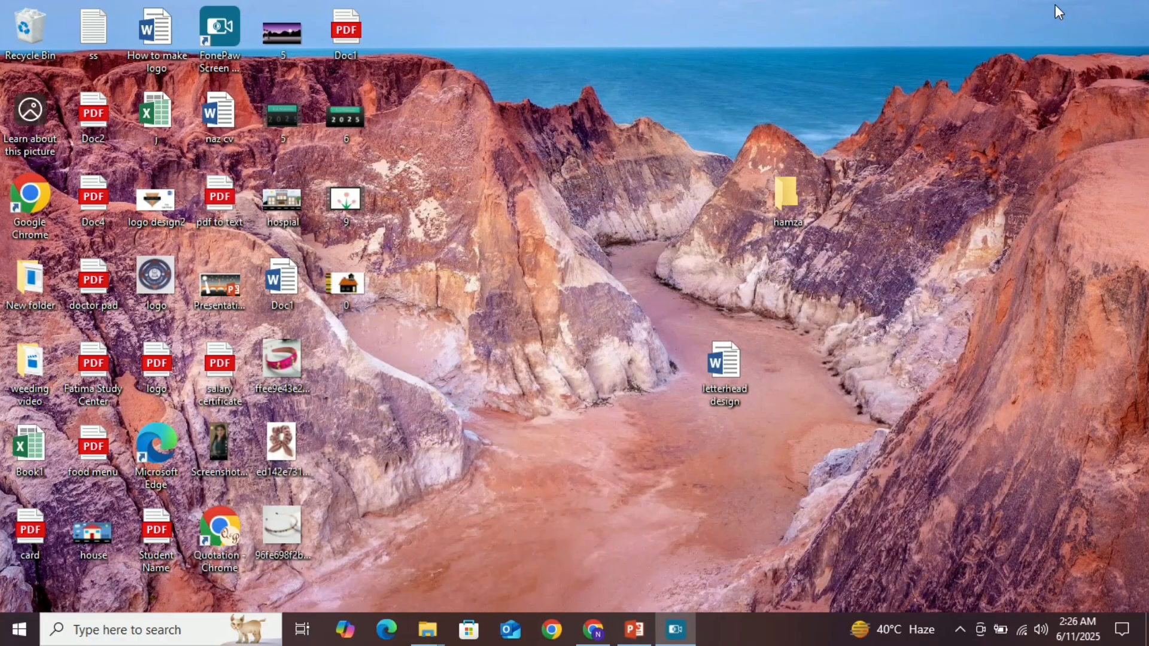
{"action": "left_click", "coordinate": [329, 286]}
{"action": "double_click", "coordinate": [329, 285]}
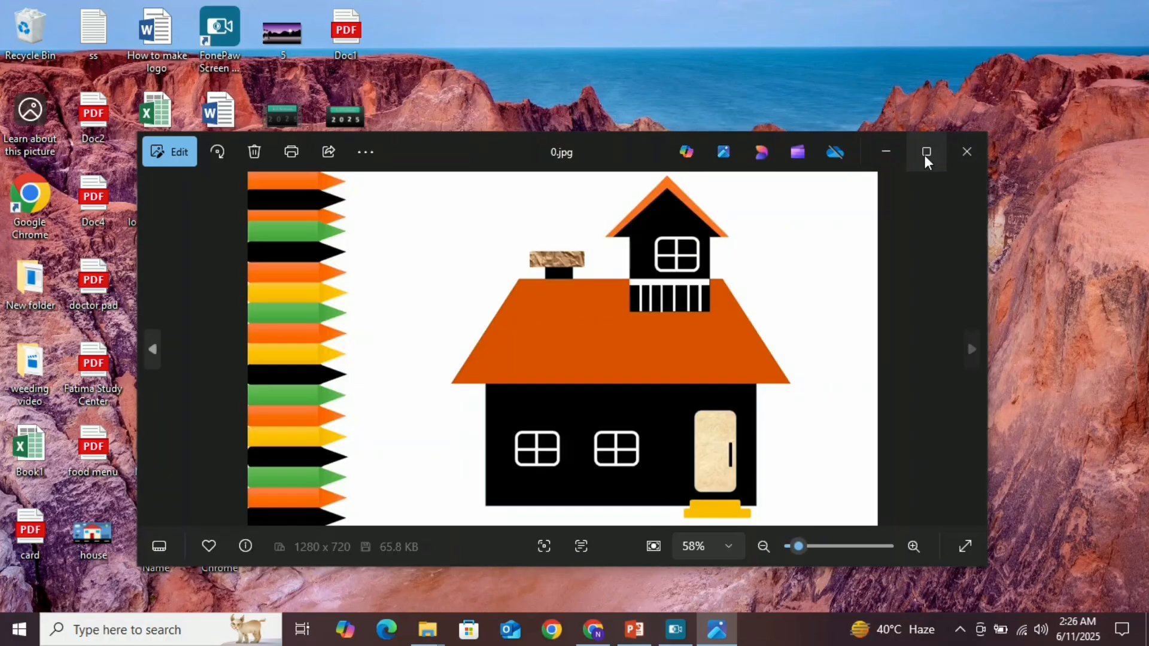
{"action": "left_click", "coordinate": [926, 153]}
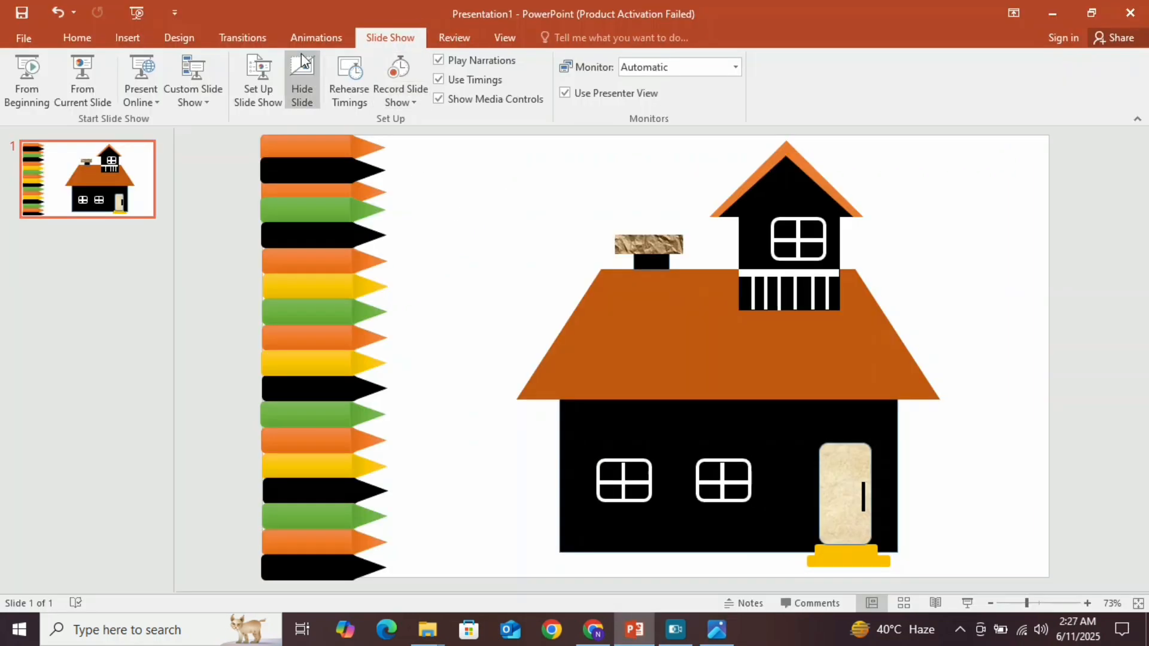
Start the PowerPoint slide show from the beginning to check the house with its lowered door
{"action": "left_click", "coordinate": [23, 79]}
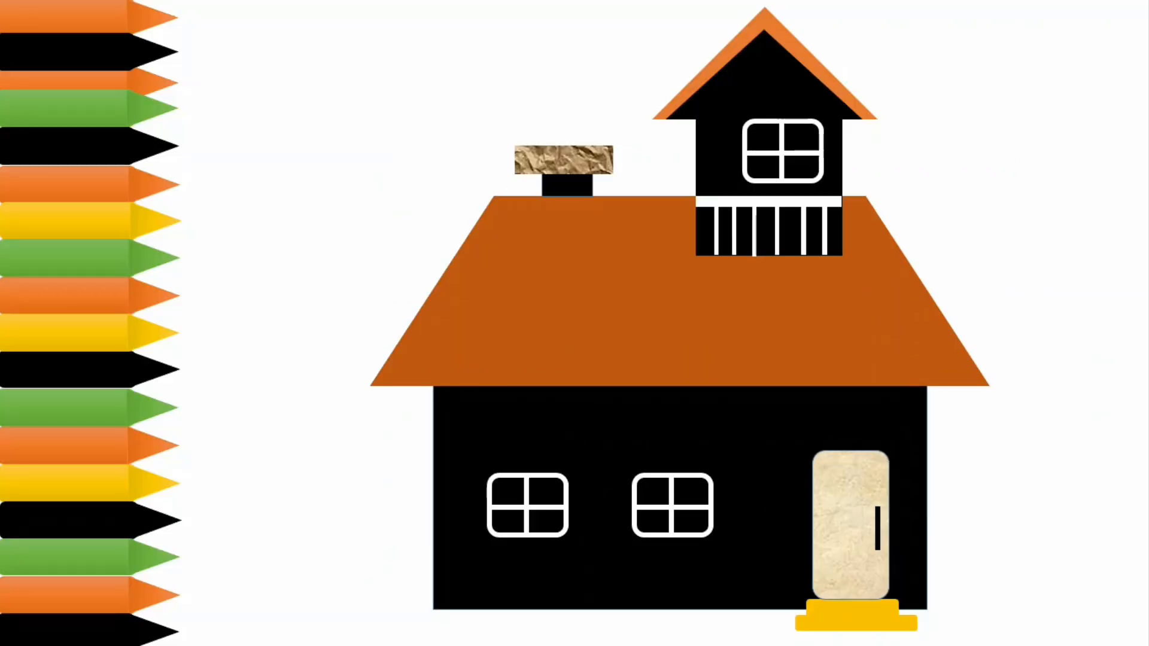